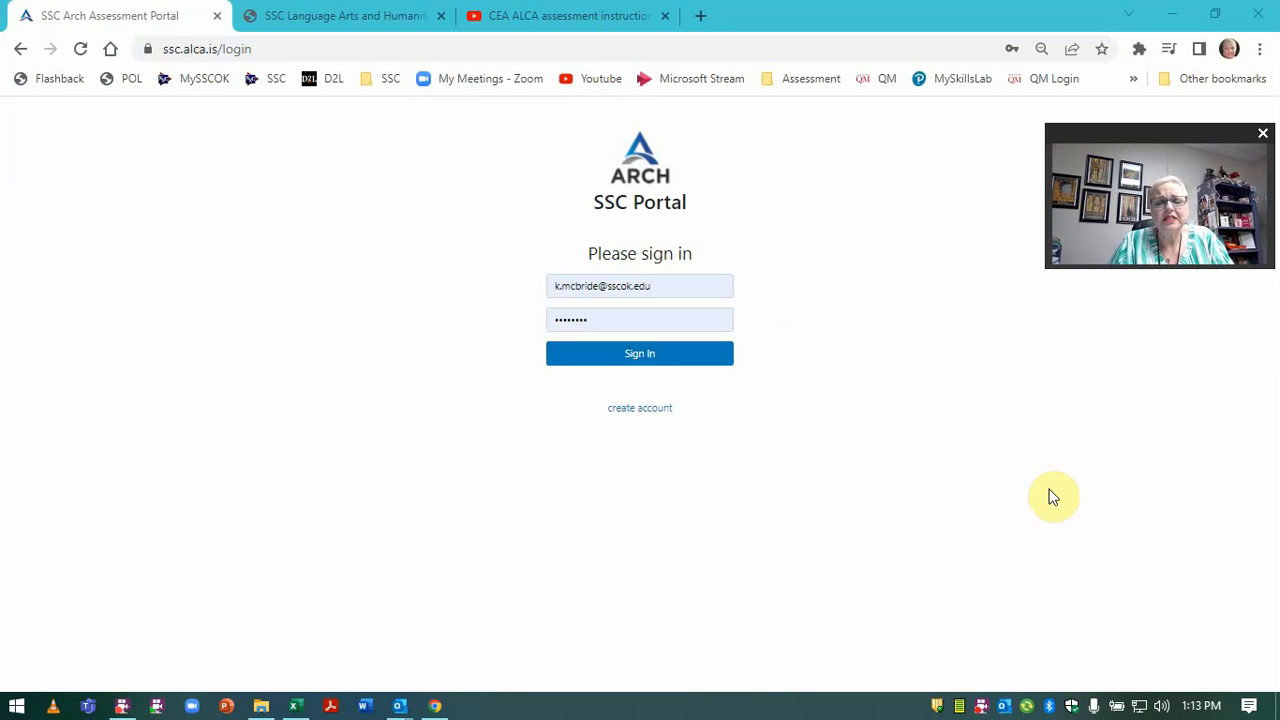
# Sign in to the assessment portal using the saved e-mail account.
pyautogui.click(226, 50)
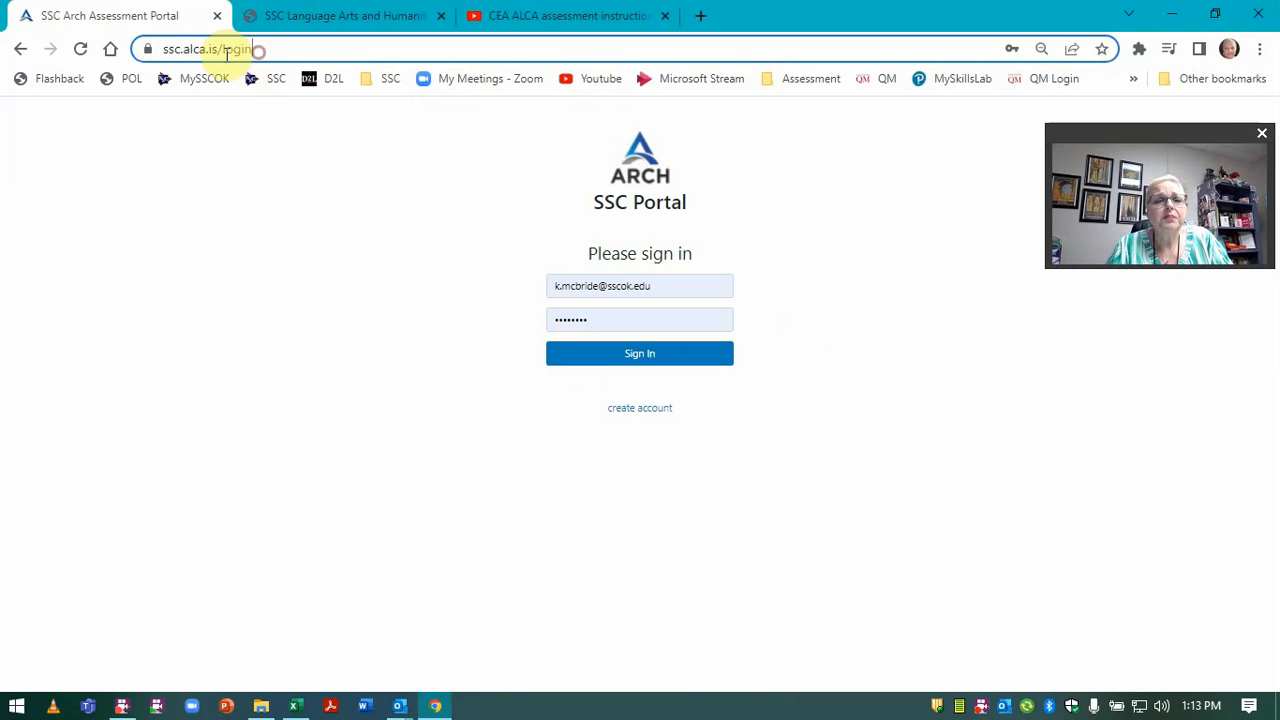
pyautogui.moveTo(258, 52); pyautogui.dragTo(158, 54)
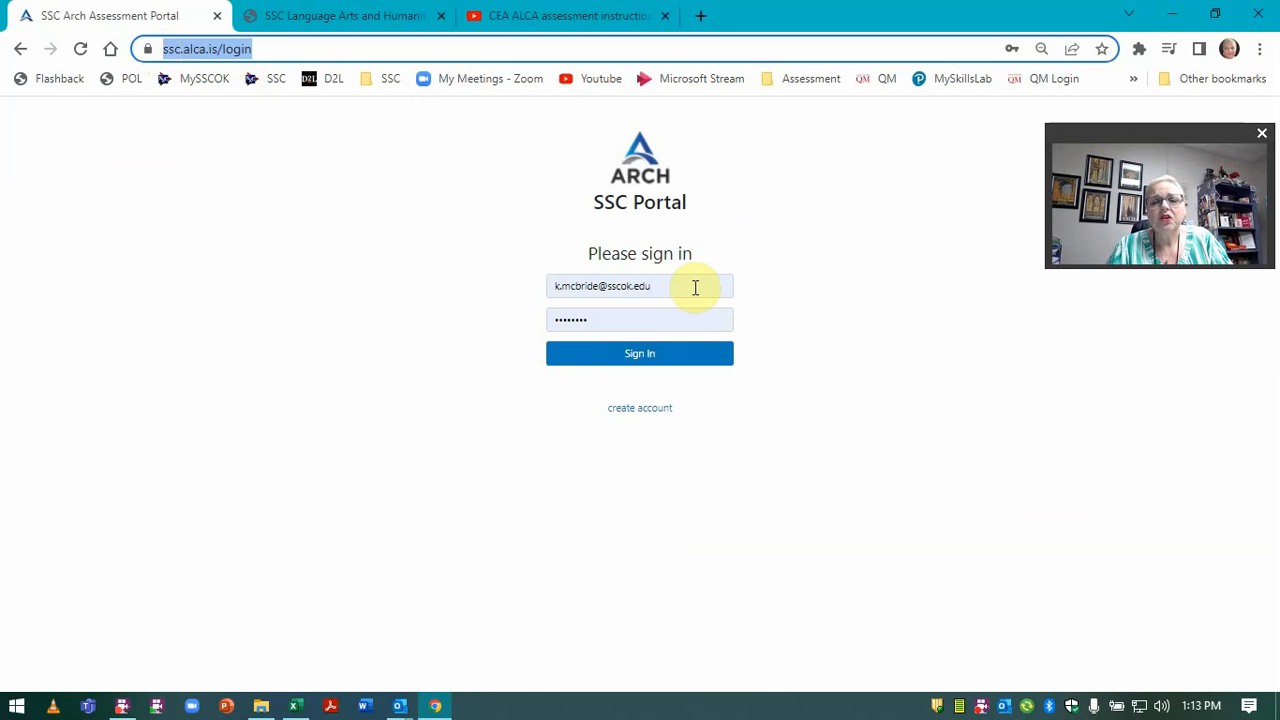
pyautogui.moveTo(691, 286); pyautogui.dragTo(525, 262)
pyautogui.click(495, 292)
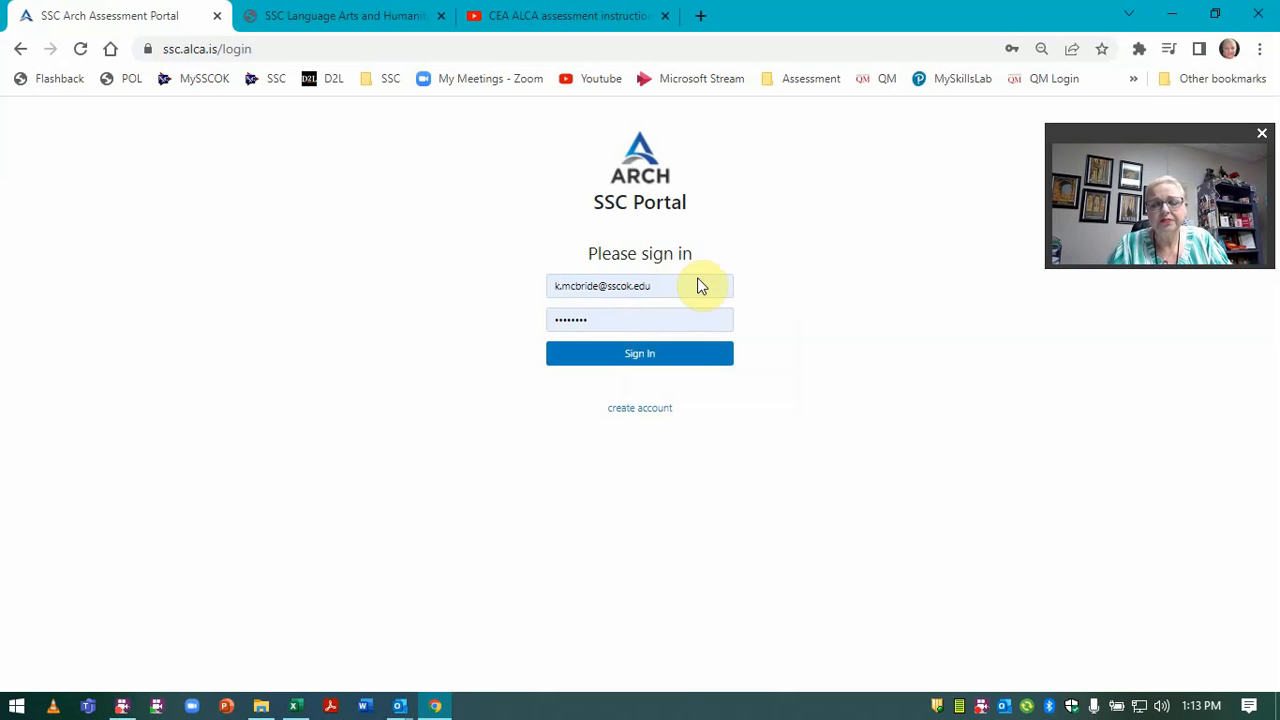
pyautogui.click(640, 353)
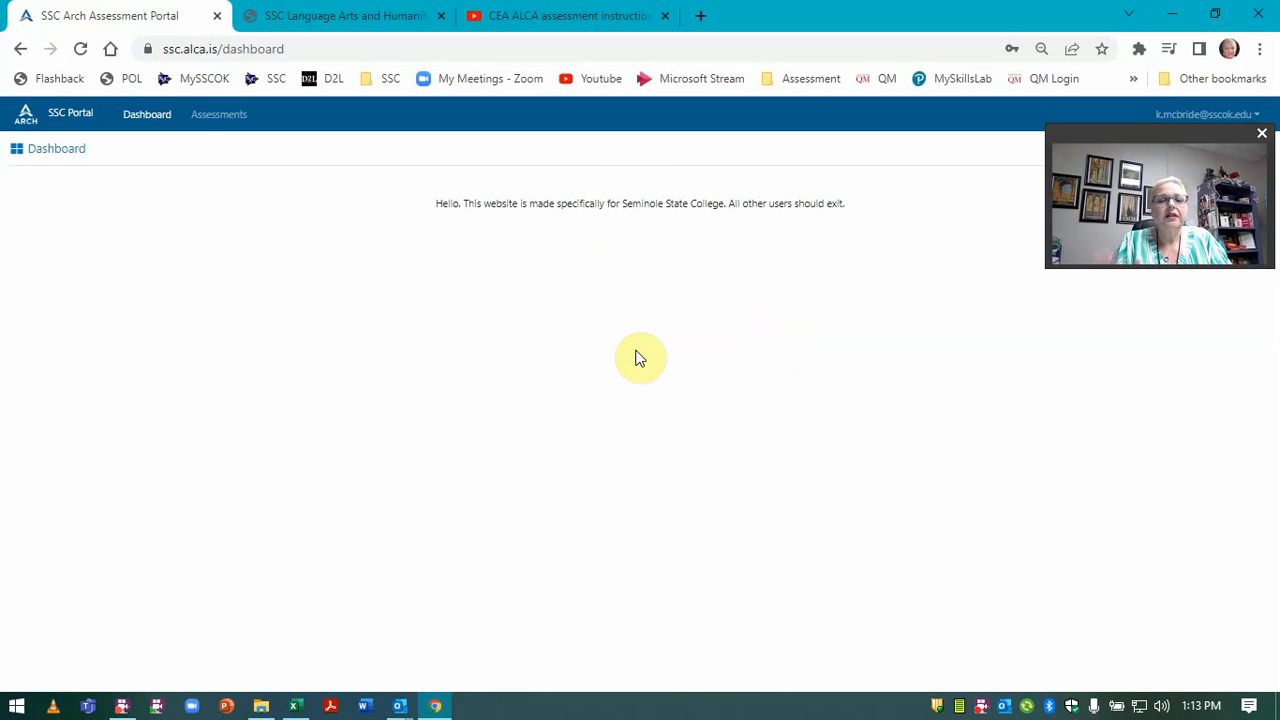
# Show the assessments list filtered to the 2022-SPRING semester.
pyautogui.click(208, 120)
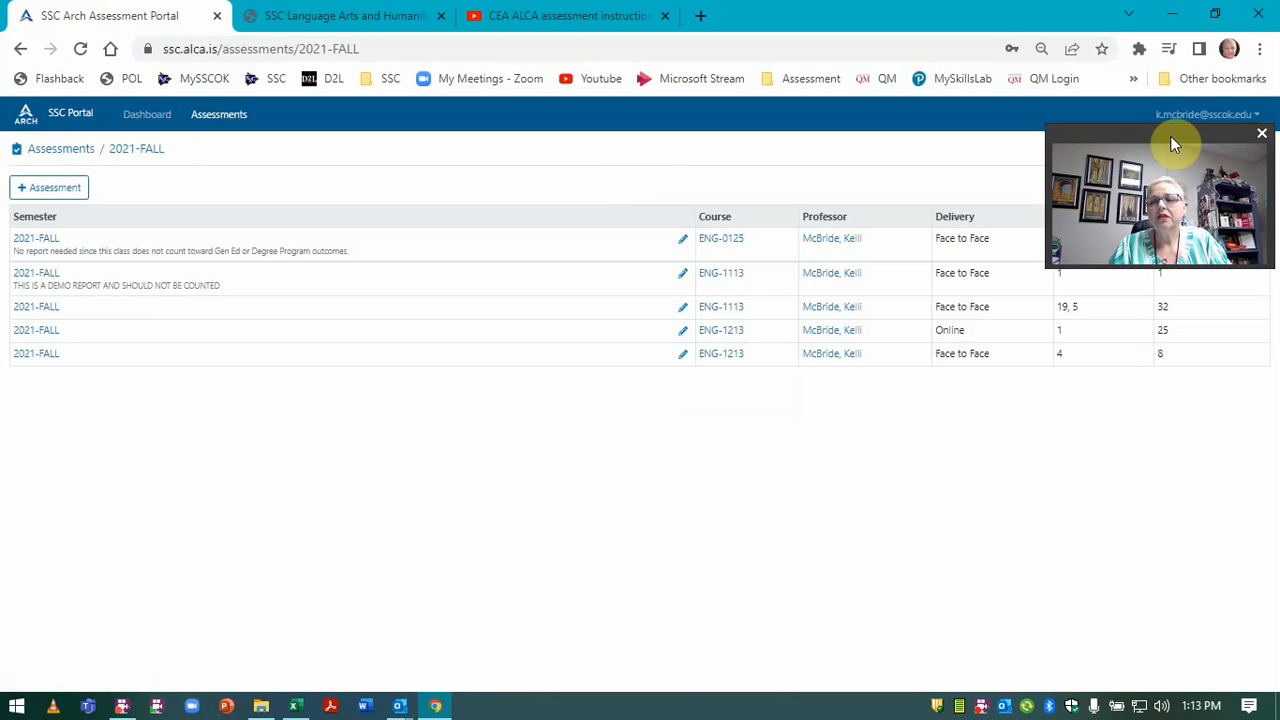
pyautogui.moveTo(1170, 136); pyautogui.dragTo(1176, 546)
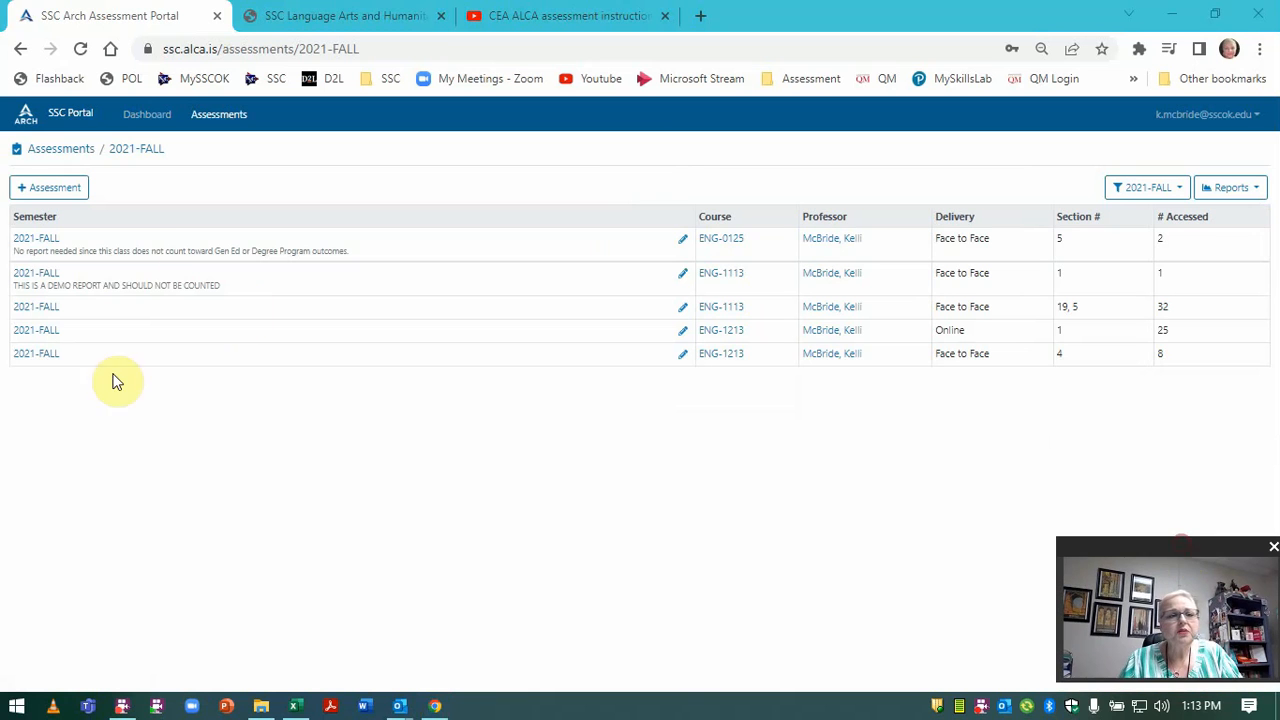
pyautogui.click(1168, 188)
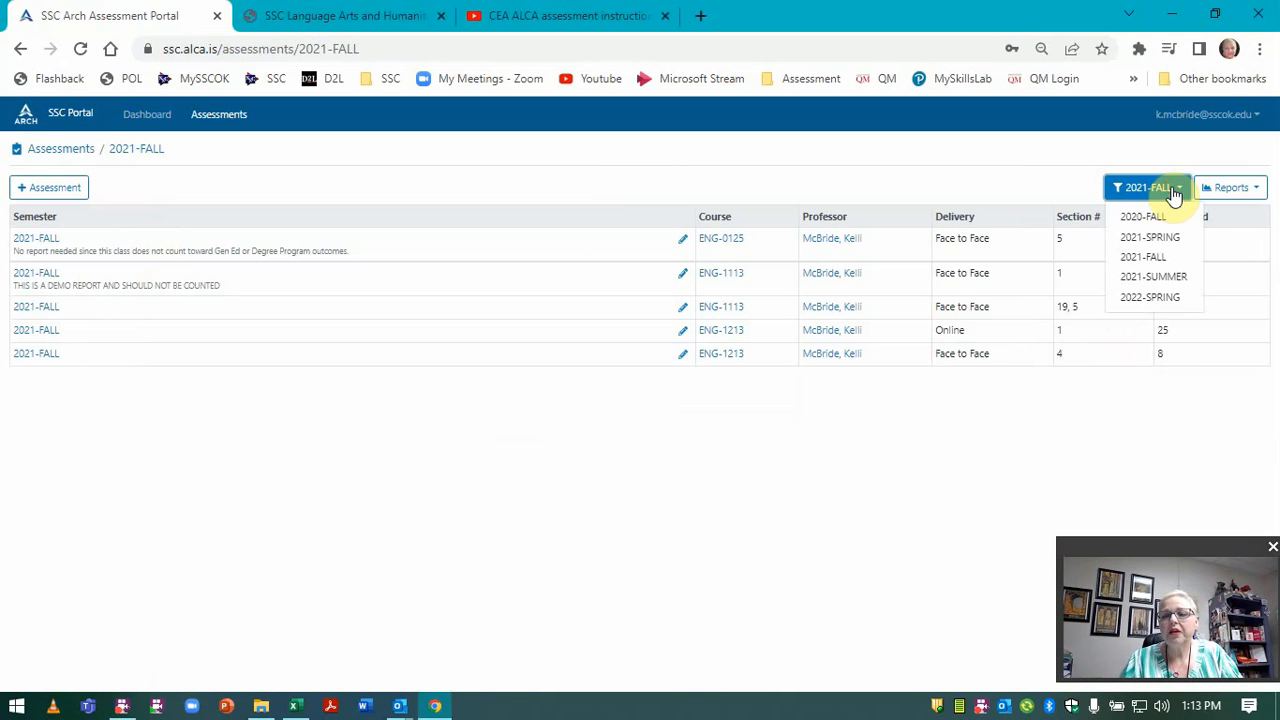
pyautogui.click(1163, 300)
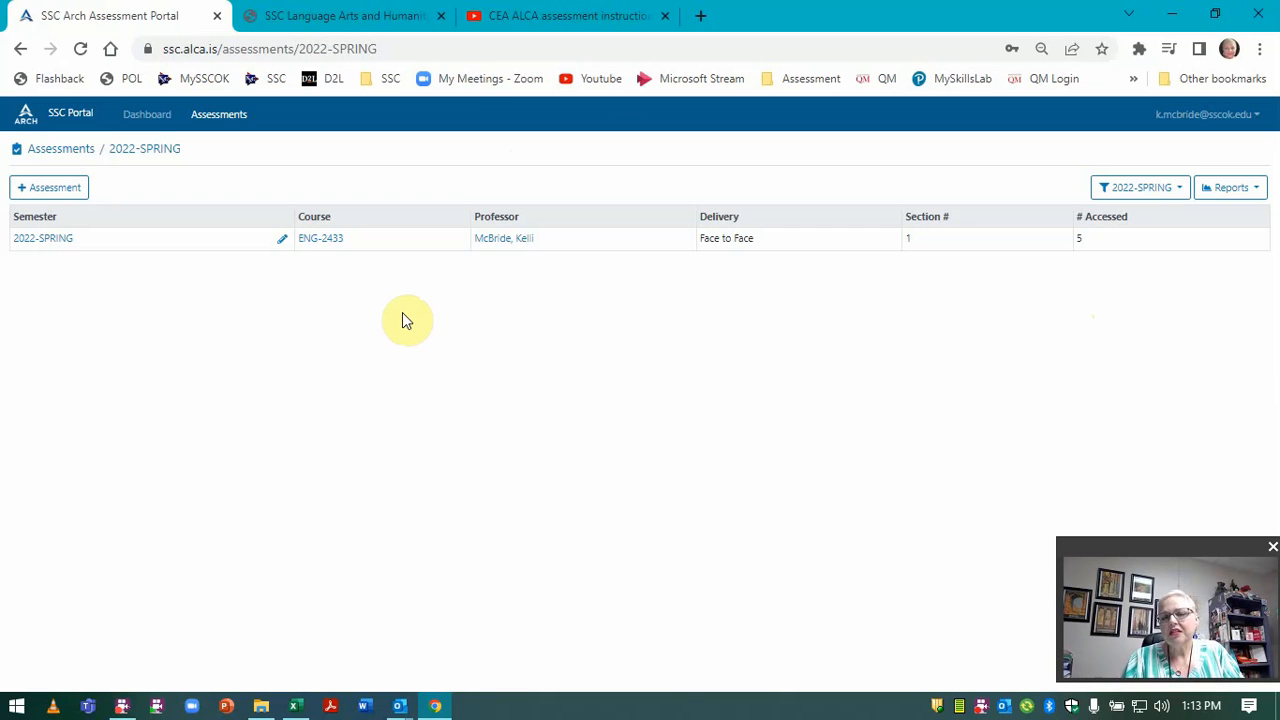
pyautogui.click(30, 191)
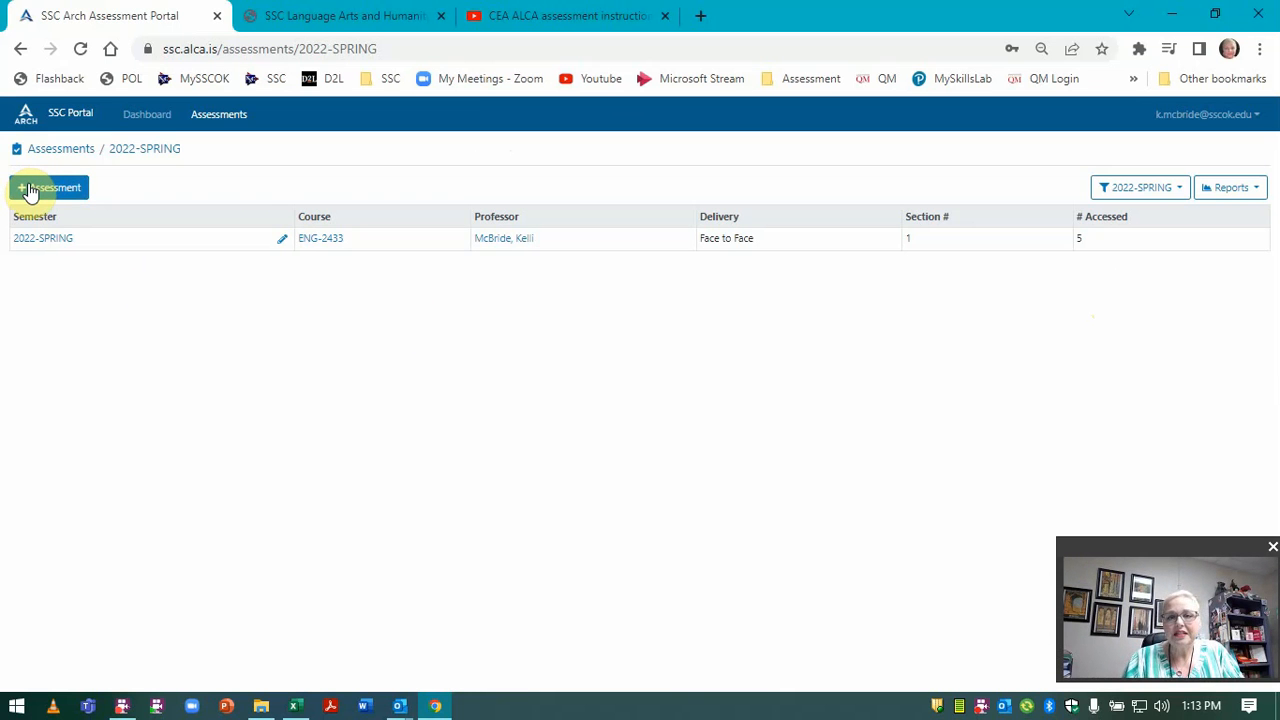
# Start a new assessment with the semester set to 2022-SPRING.
pyautogui.click(30, 191)
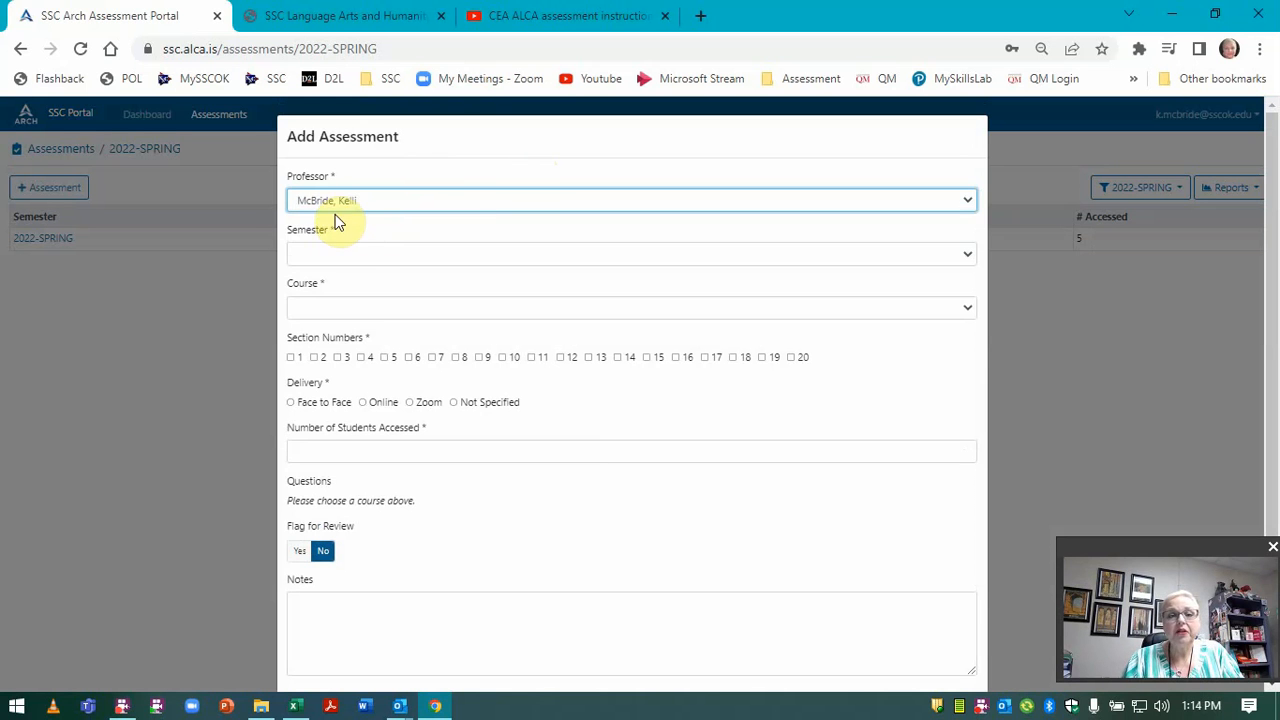
pyautogui.click(331, 254)
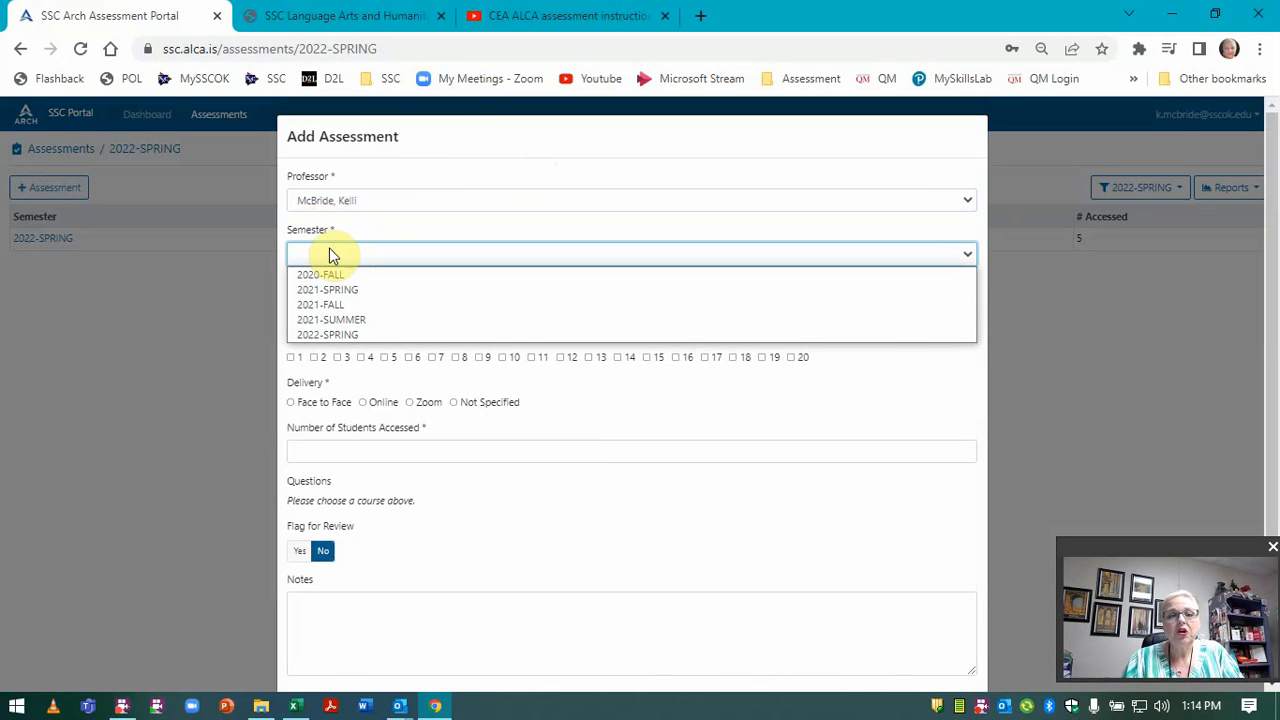
pyautogui.click(341, 333)
# Choose course ENG-2433 (World Literature I) and mark section 1 as assessed.
pyautogui.click(349, 306)
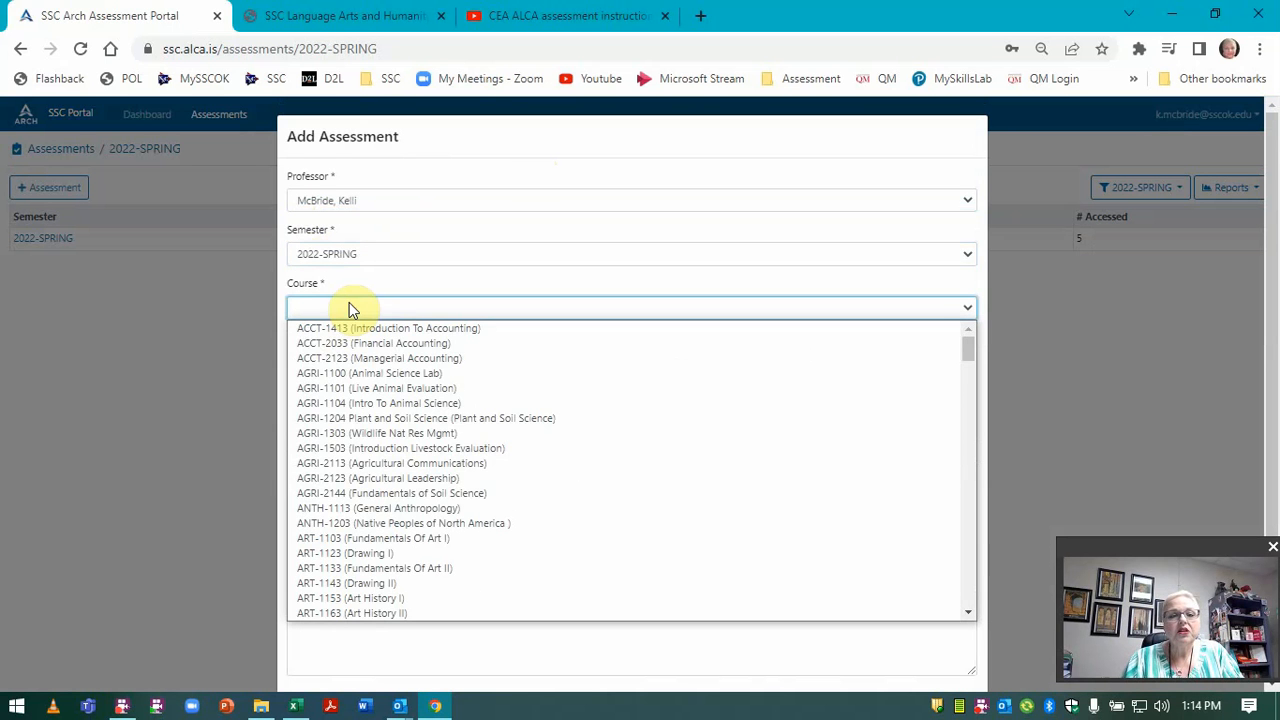
pyautogui.scroll(-15, 357, 500)
pyautogui.scroll(5, 358, 505)
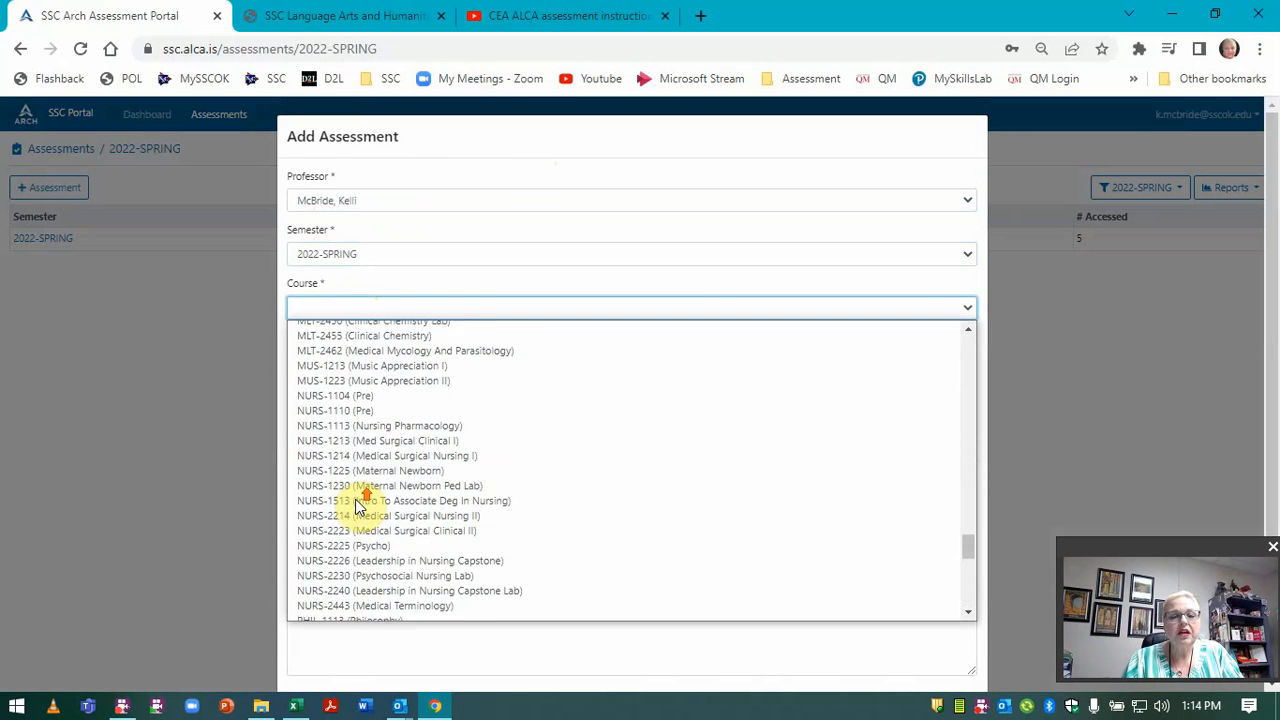
pyautogui.scroll(12, 358, 505)
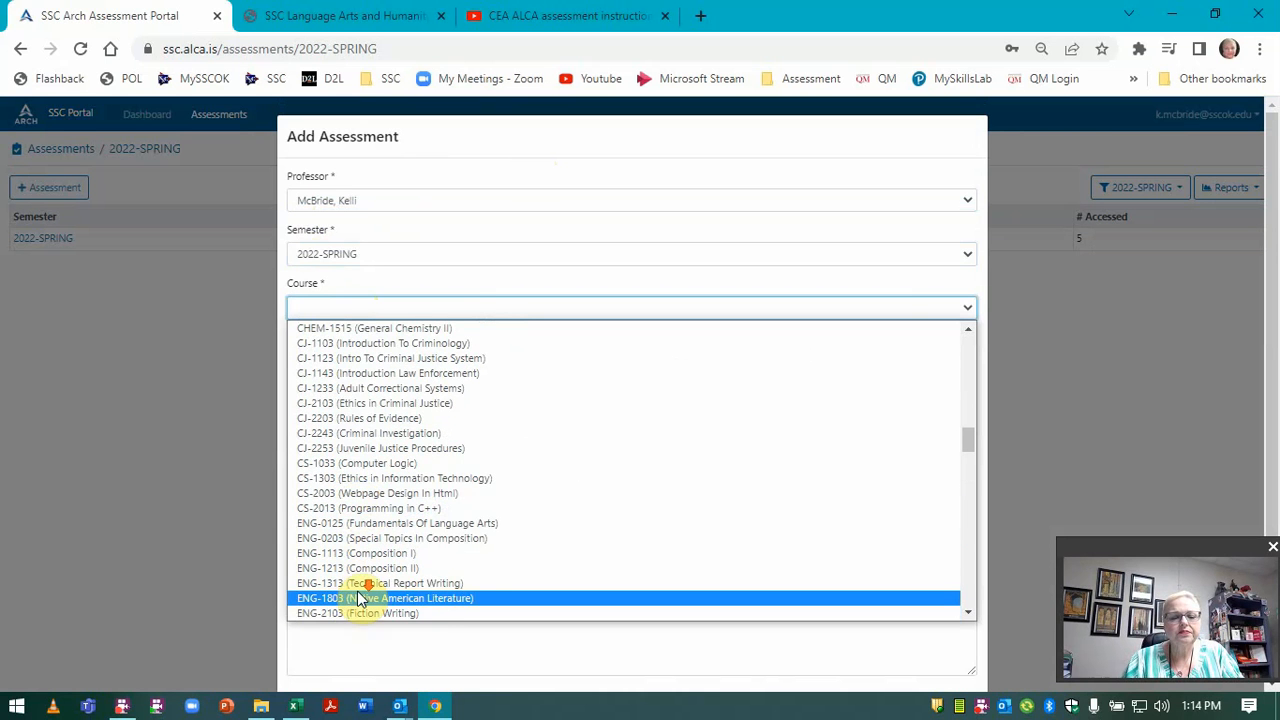
pyautogui.scroll(-2, 360, 598)
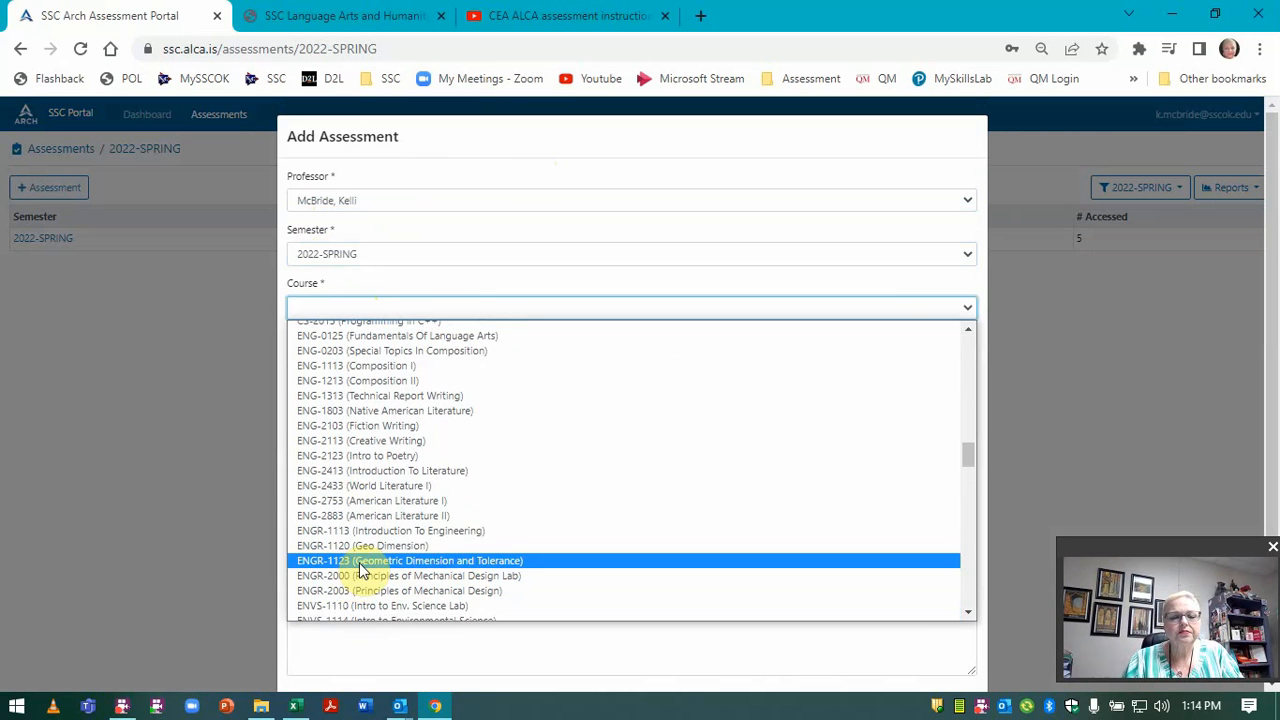
pyautogui.click(352, 485)
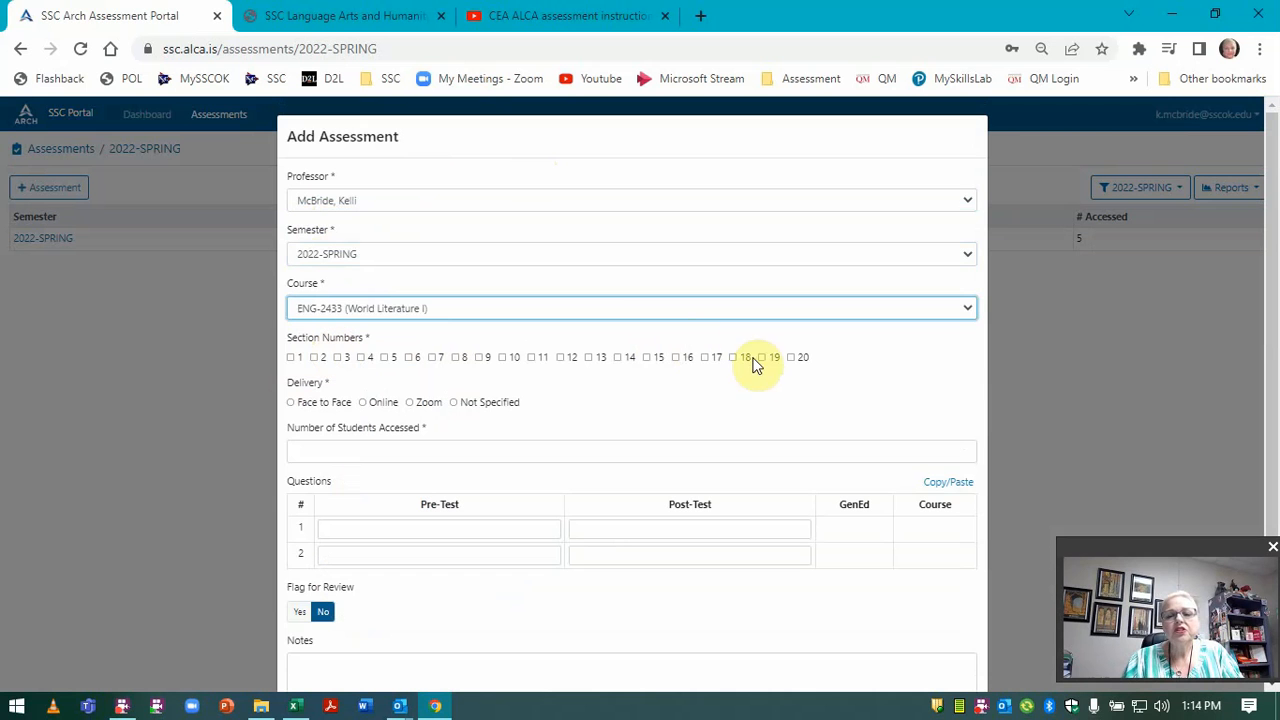
pyautogui.click(290, 359)
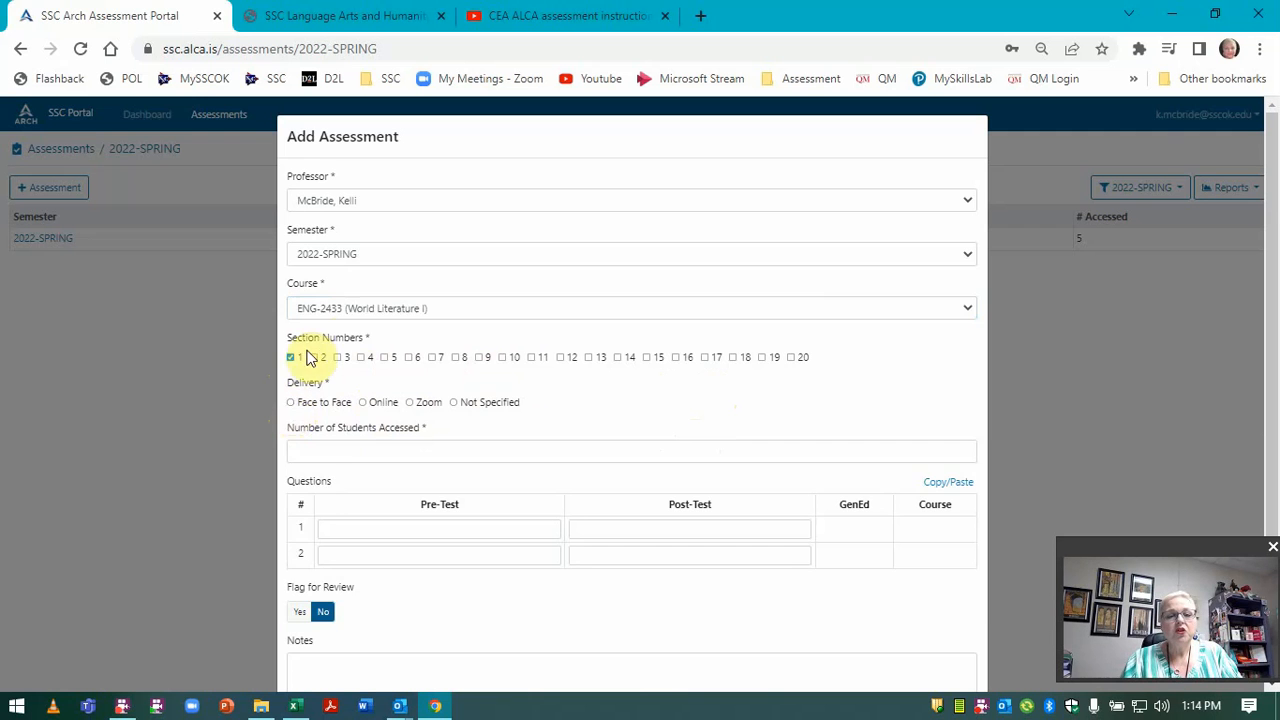
# Switch to ENG-1213 (Composition II), face to face, unmarking section 1 and marking section 20.
pyautogui.click(386, 312)
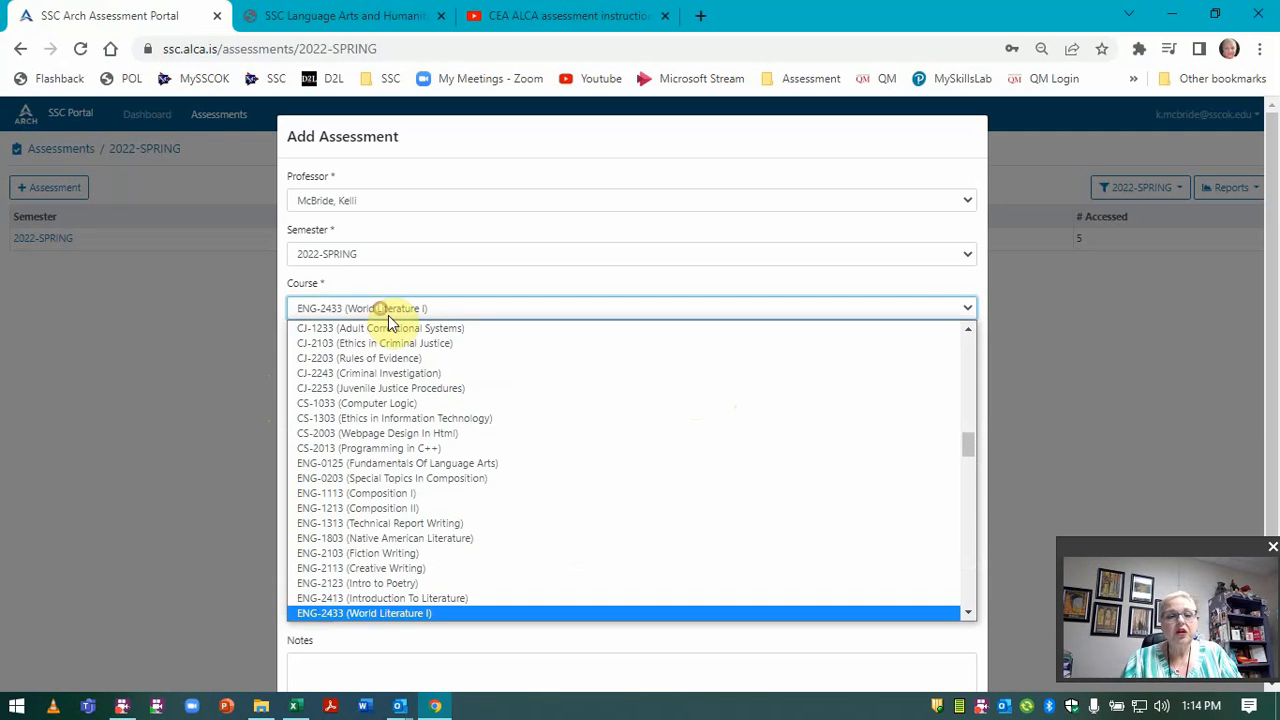
pyautogui.click(389, 508)
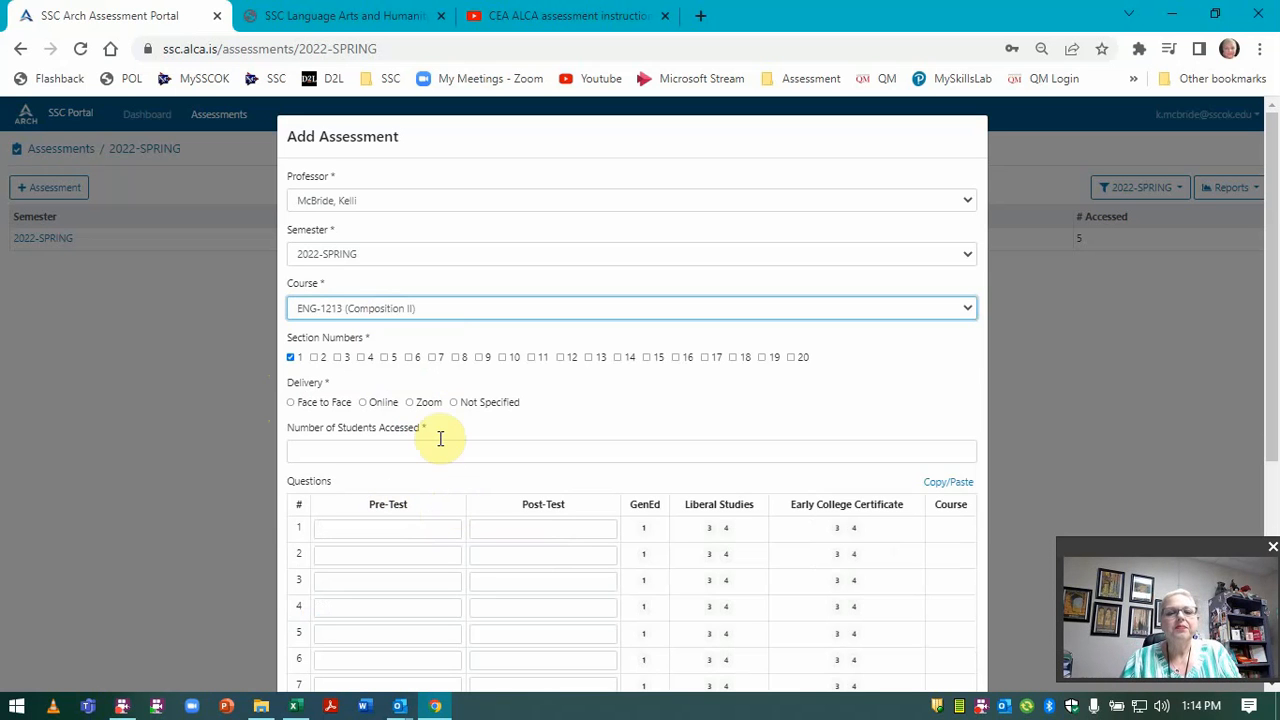
pyautogui.click(289, 403)
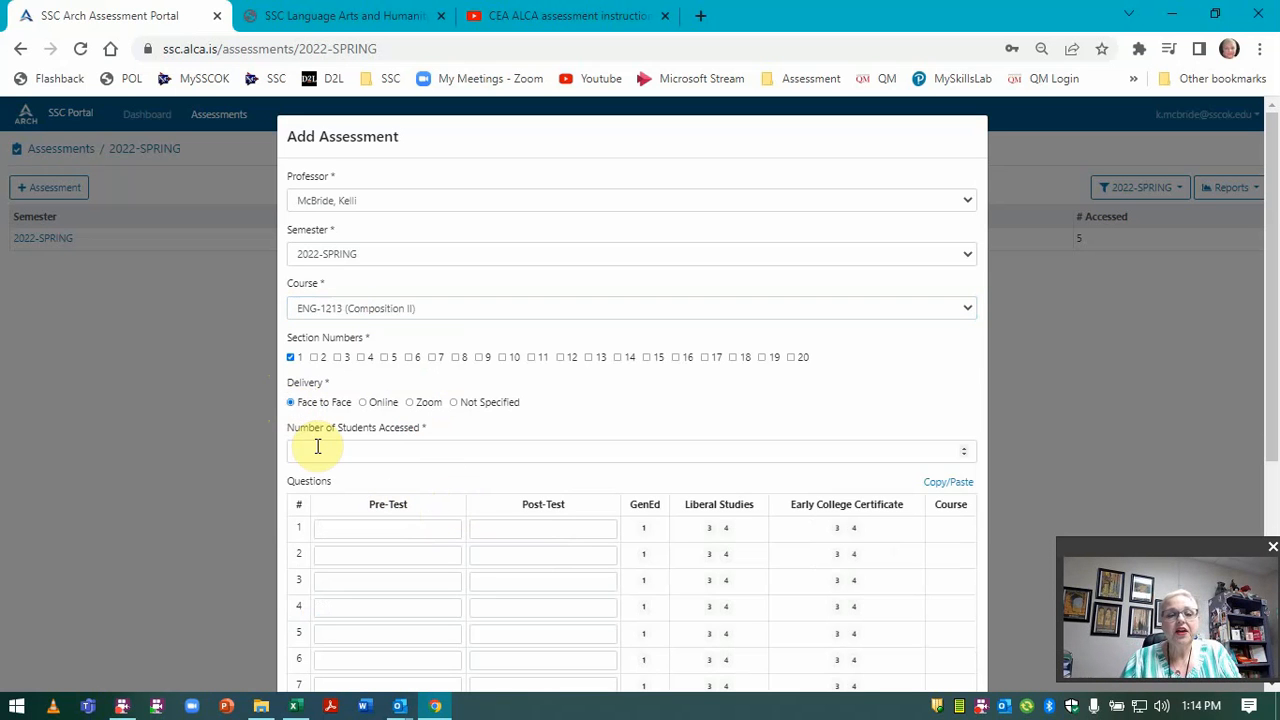
pyautogui.click(291, 358)
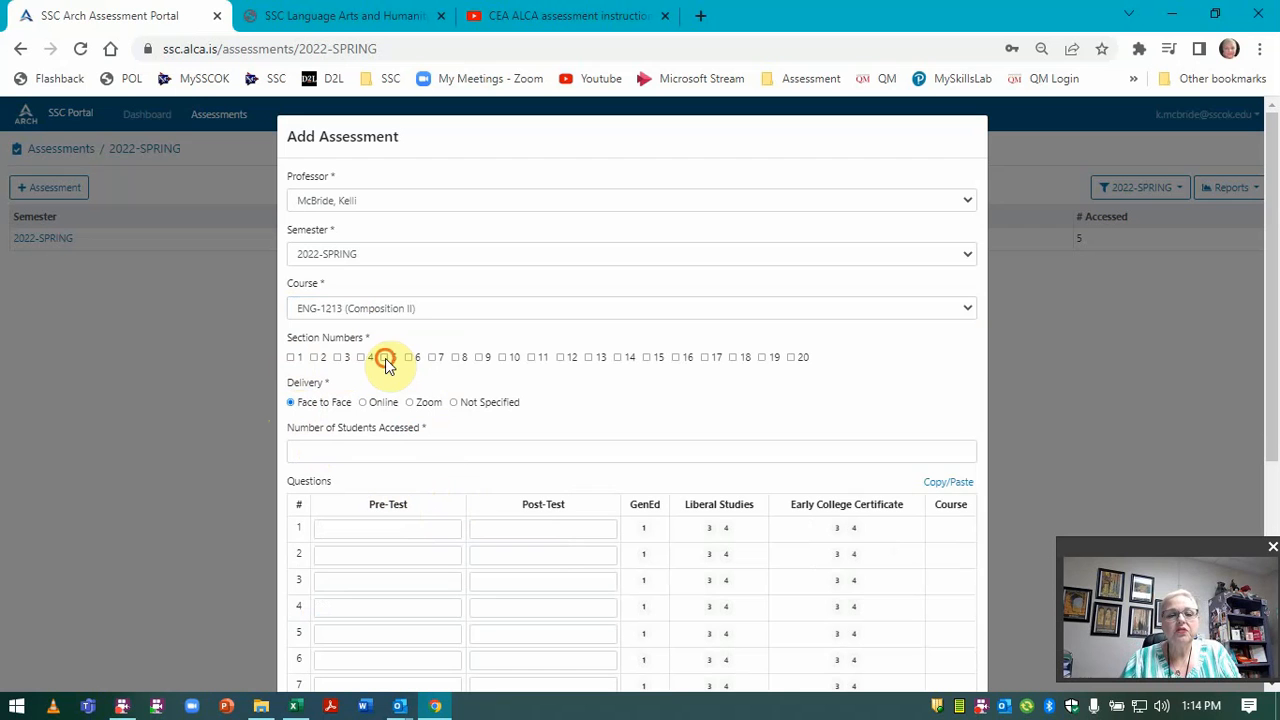
pyautogui.click(791, 357)
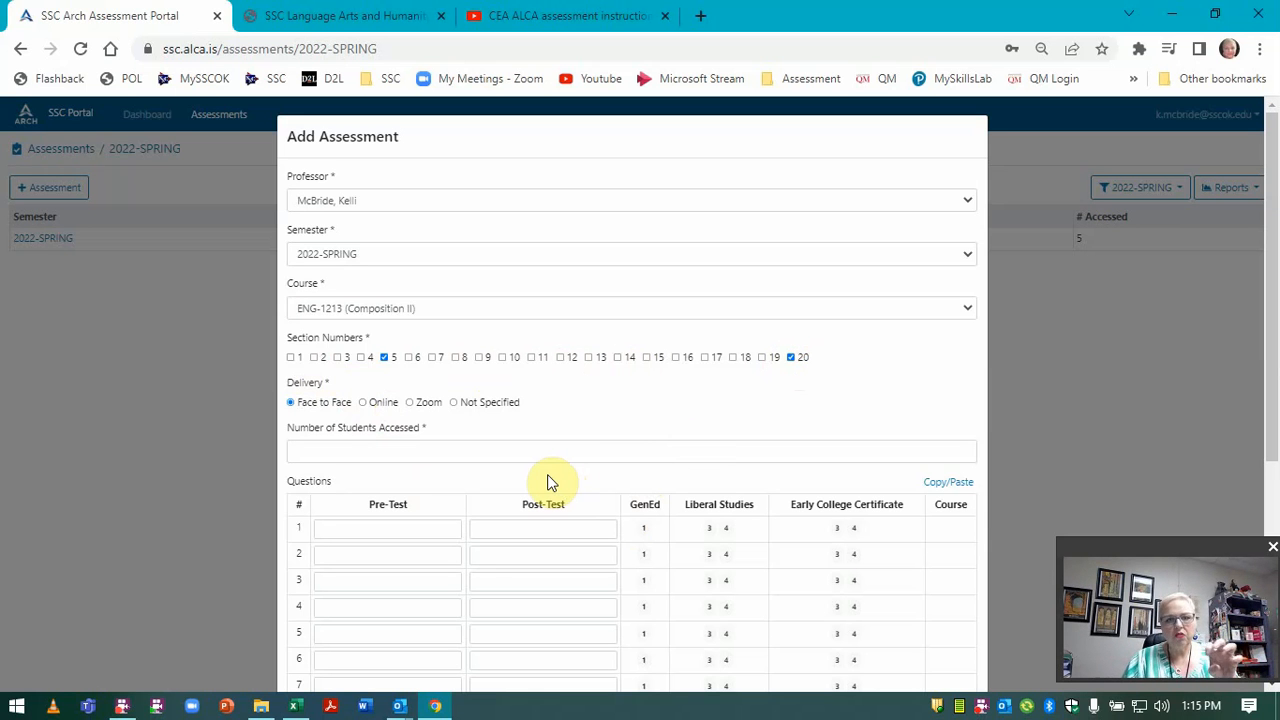
# Re-tick sections 5 and 20 and enter 29 as the number of students assessed.
pyautogui.click(457, 448)
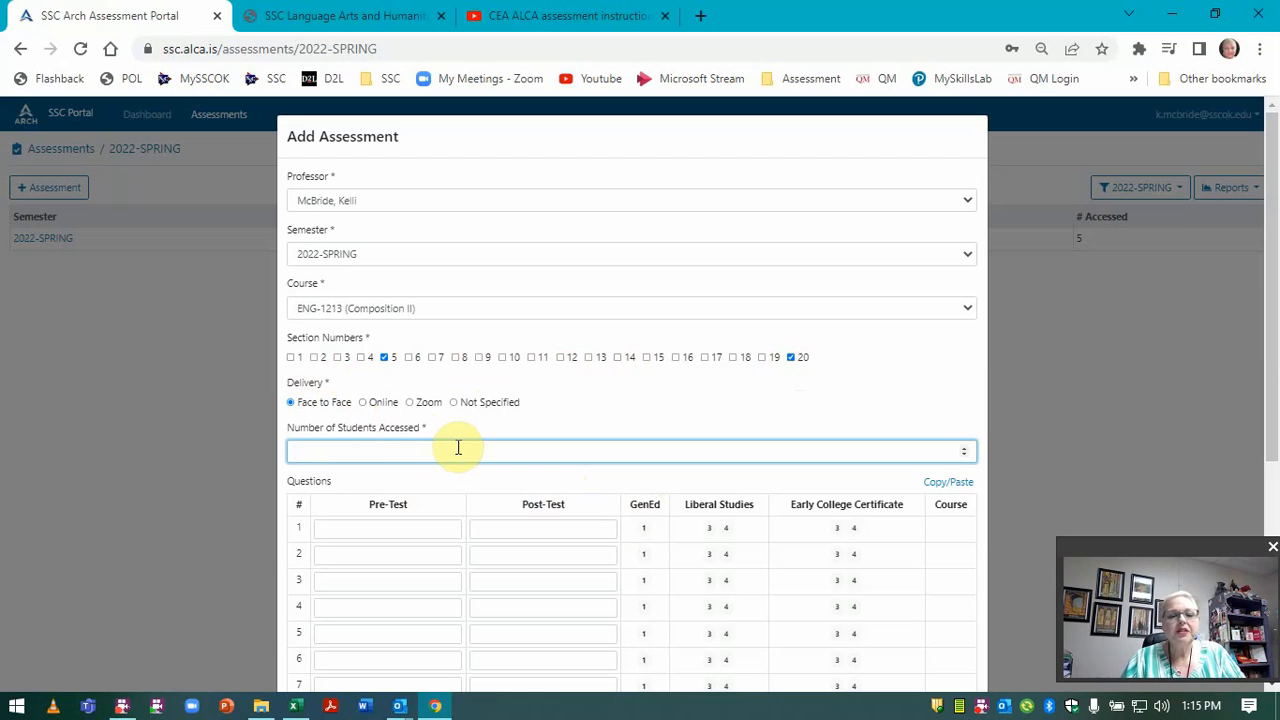
pyautogui.moveTo(421, 429); pyautogui.dragTo(378, 430)
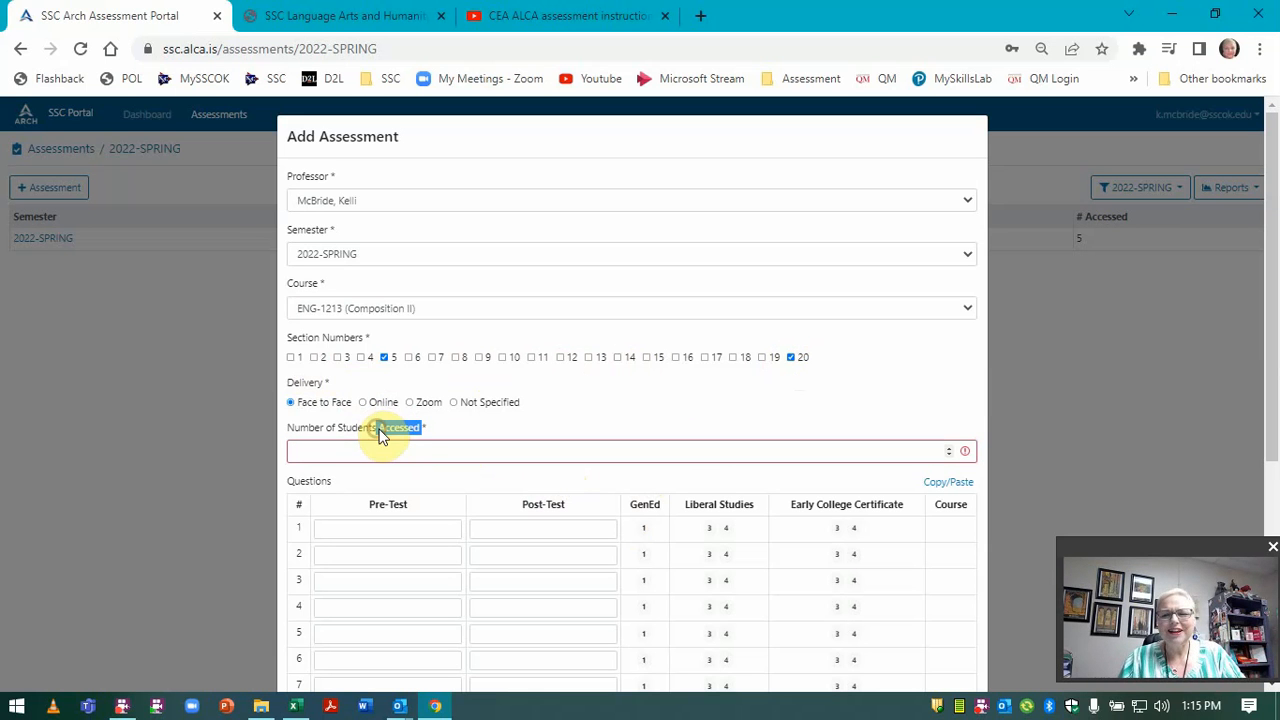
pyautogui.click(413, 458)
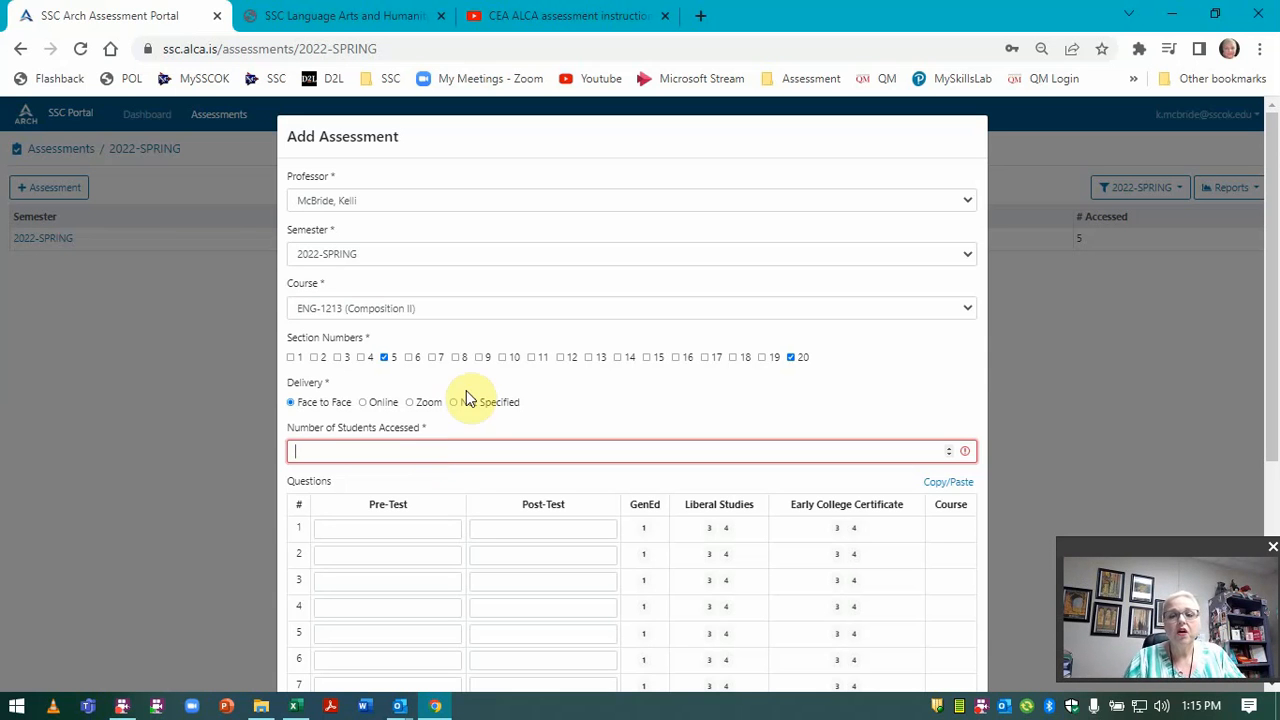
pyautogui.click(790, 357)
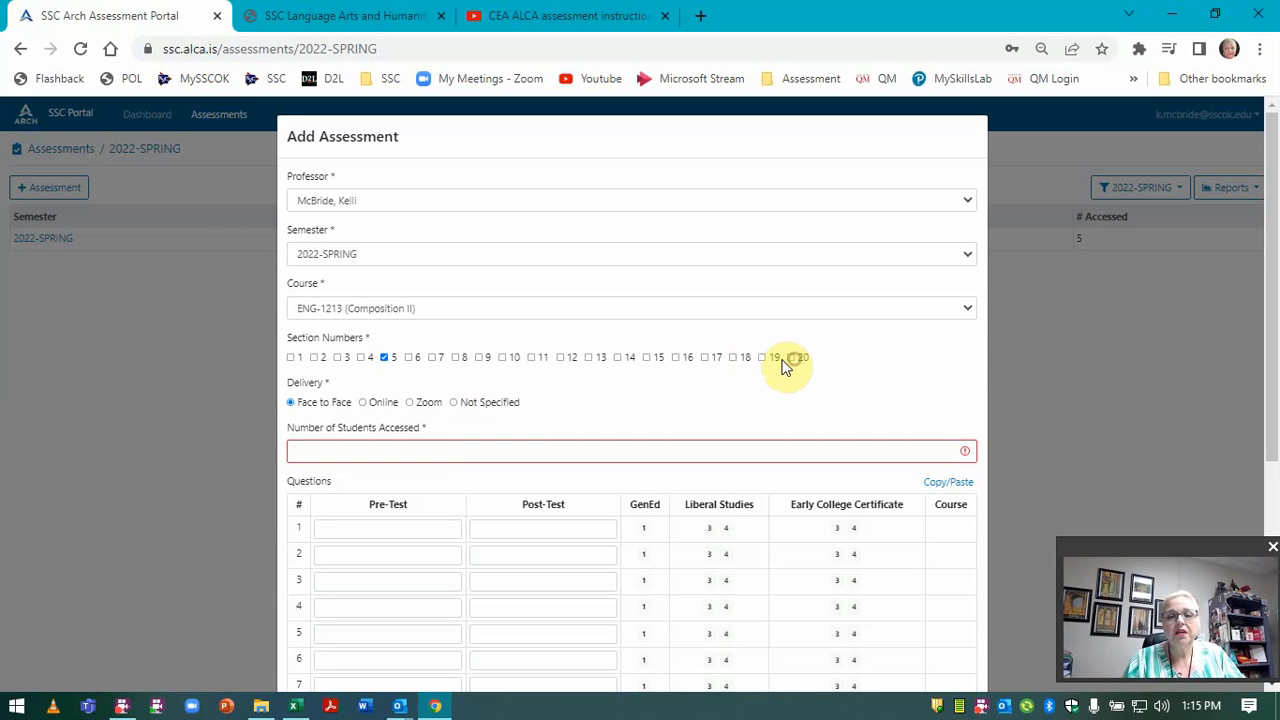
pyautogui.click(384, 357)
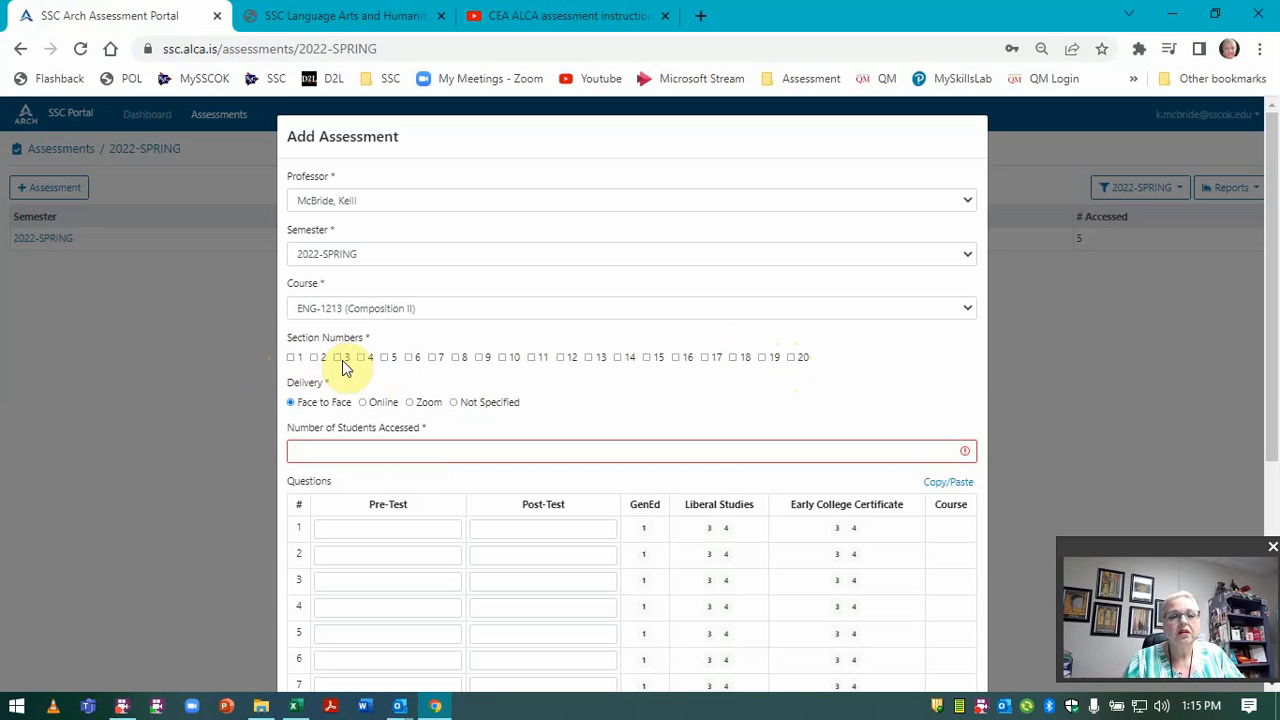
pyautogui.click(384, 357)
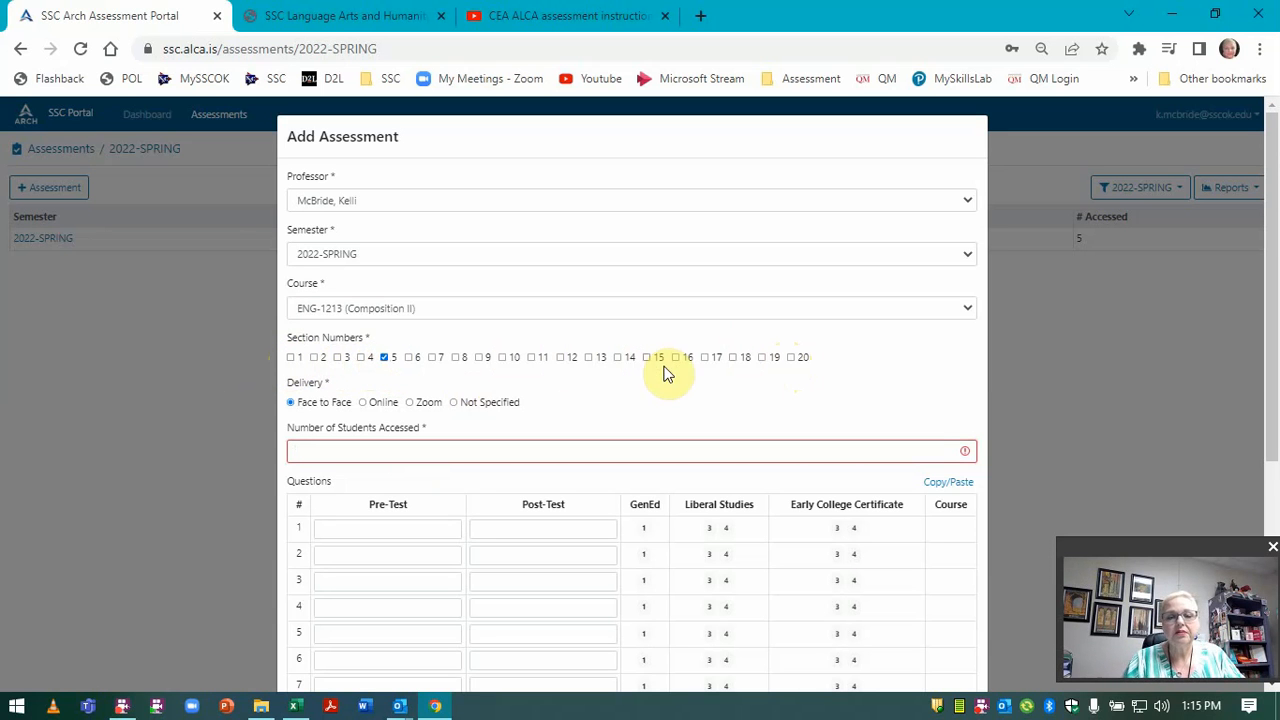
pyautogui.click(792, 358)
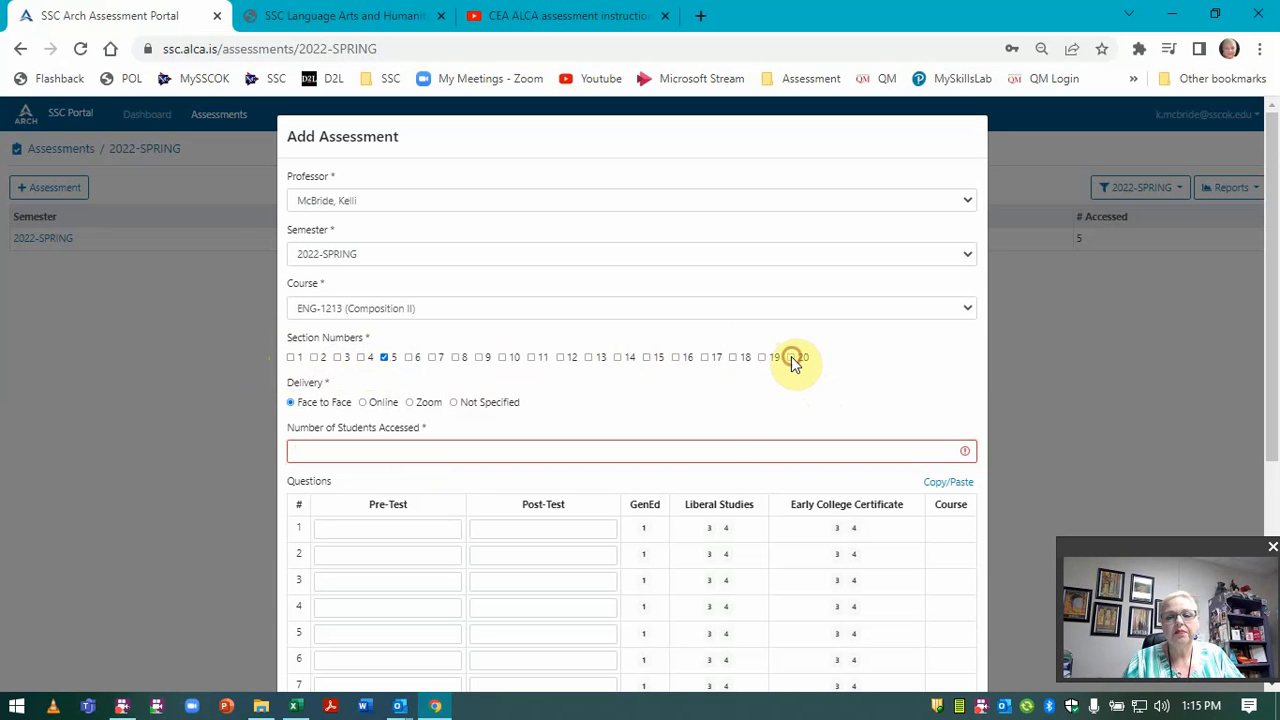
pyautogui.click(706, 459)
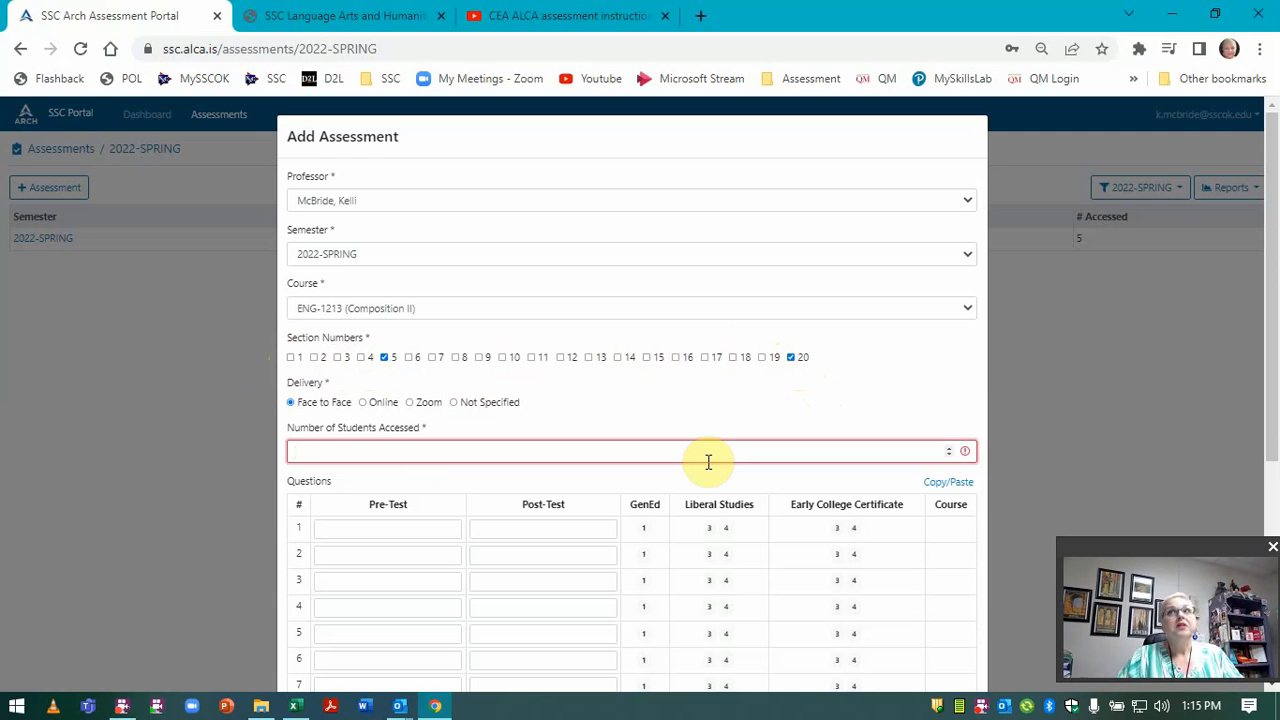
pyautogui.write('29')
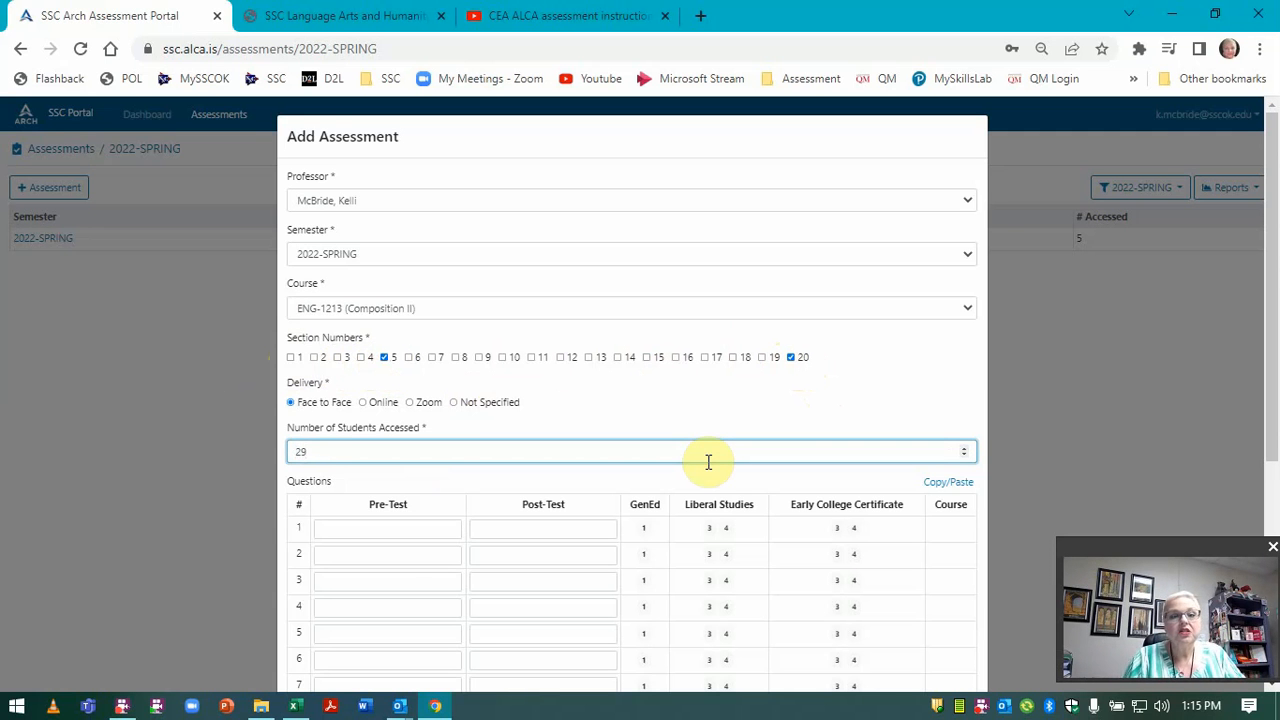
pyautogui.scroll(-3, 620, 491)
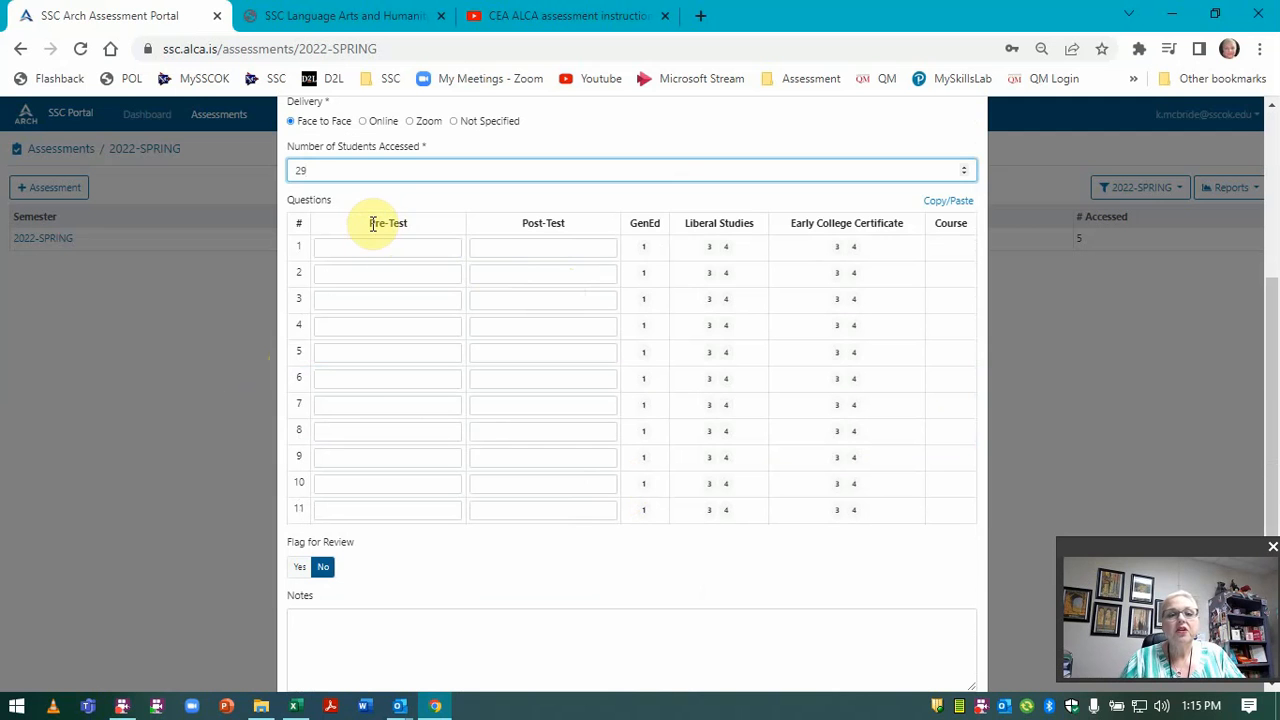
pyautogui.moveTo(372, 223); pyautogui.dragTo(354, 386)
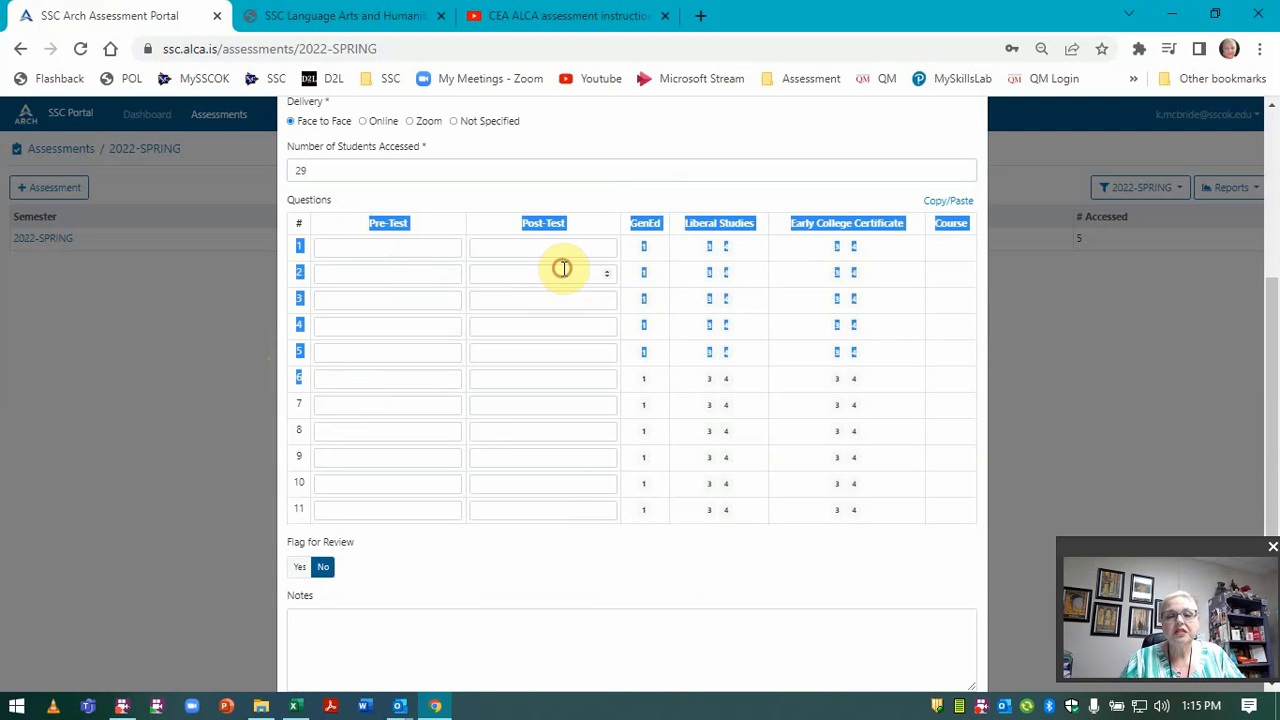
pyautogui.click(563, 268)
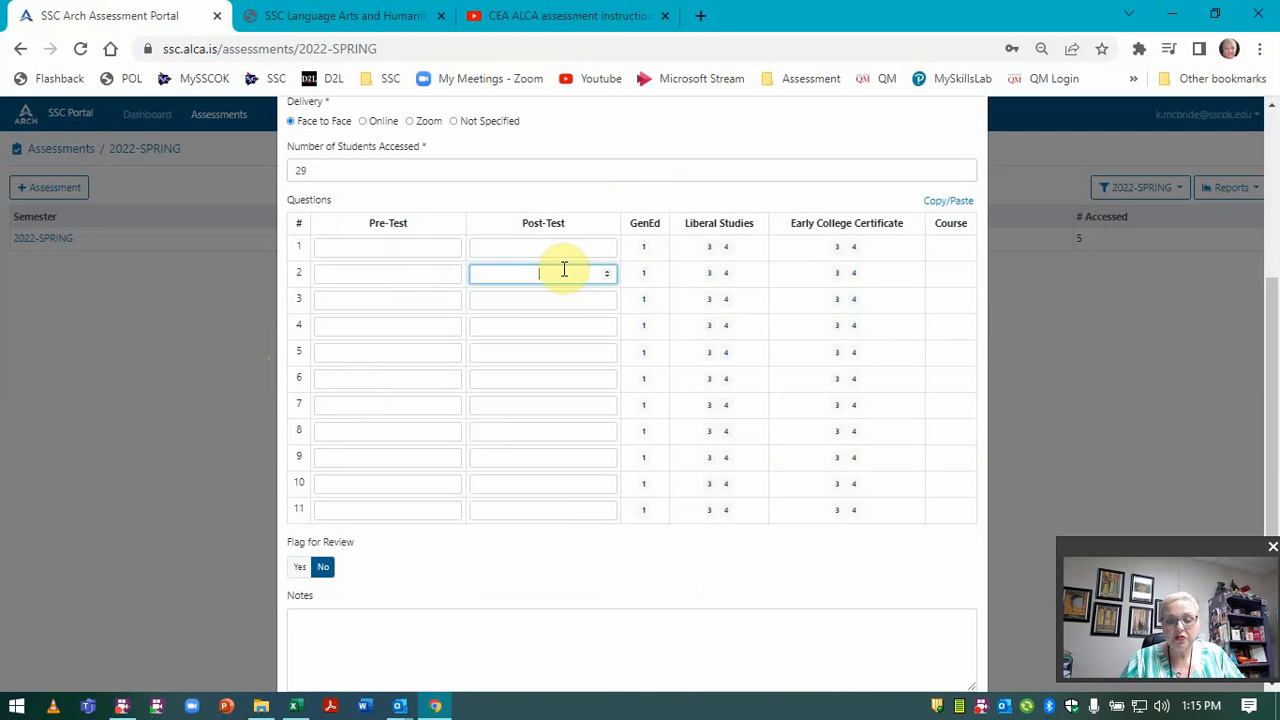
pyautogui.click(388, 250)
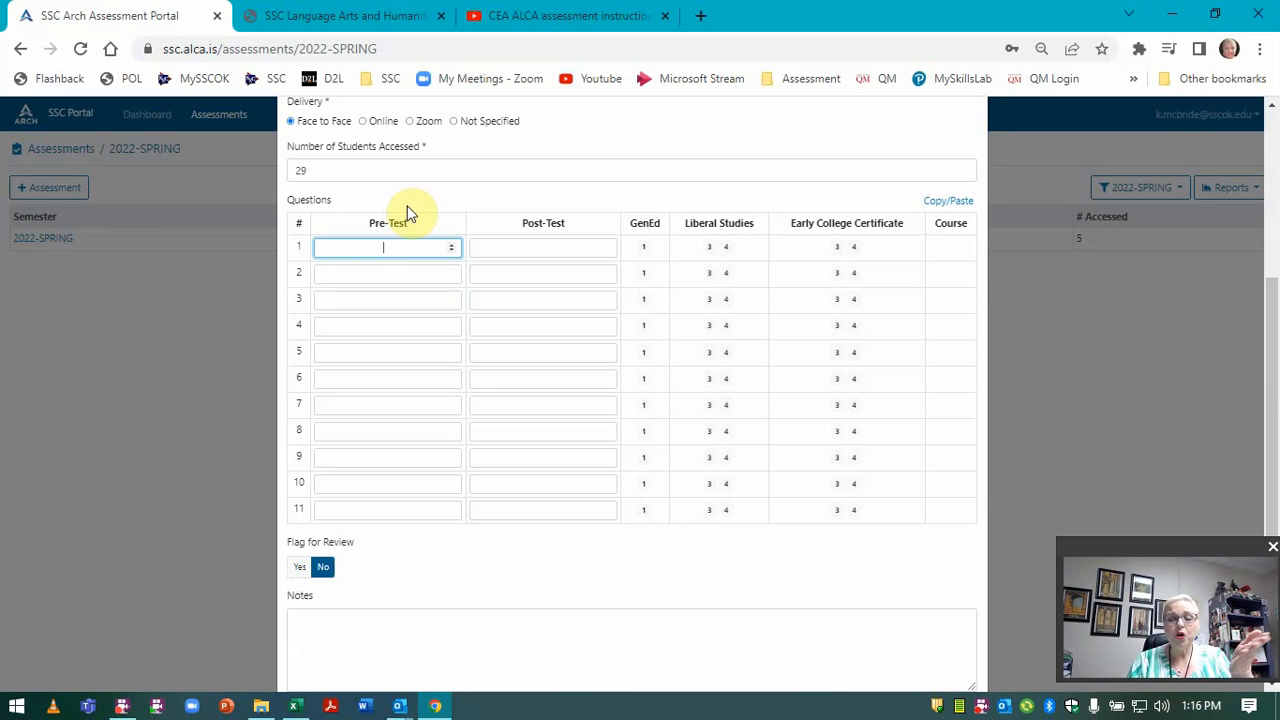
pyautogui.click(308, 635)
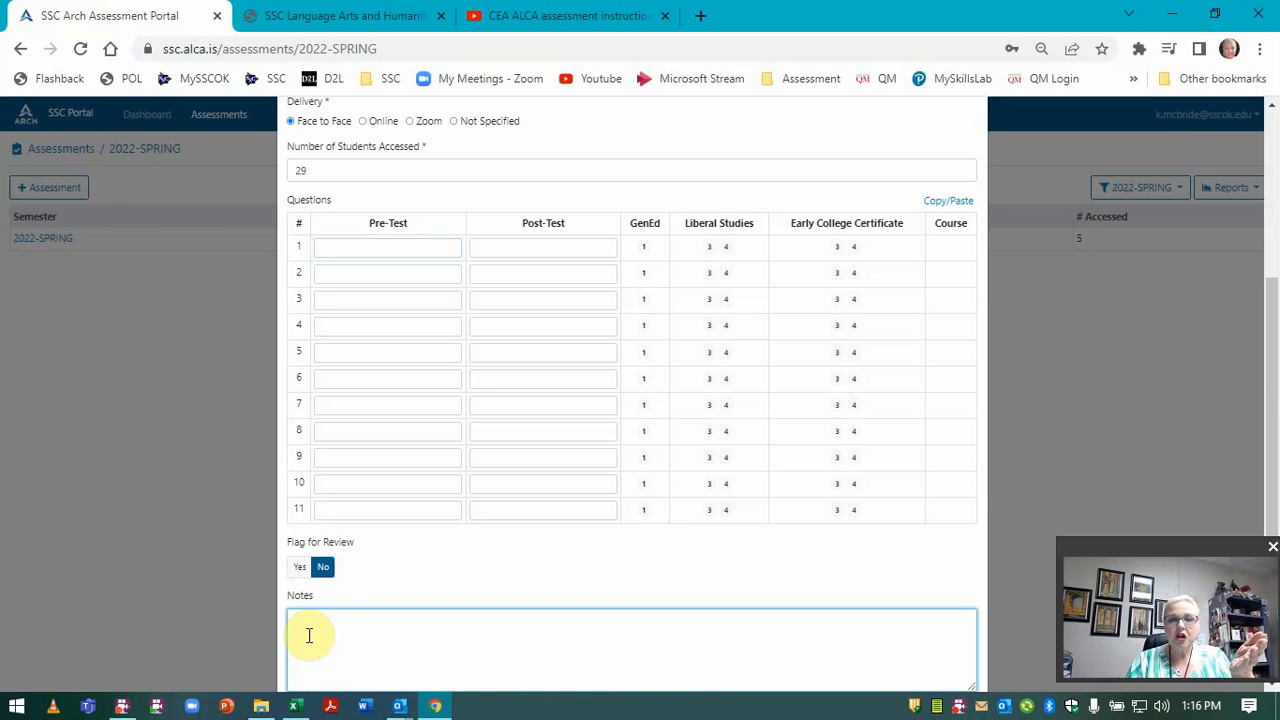
pyautogui.write('Pre/')
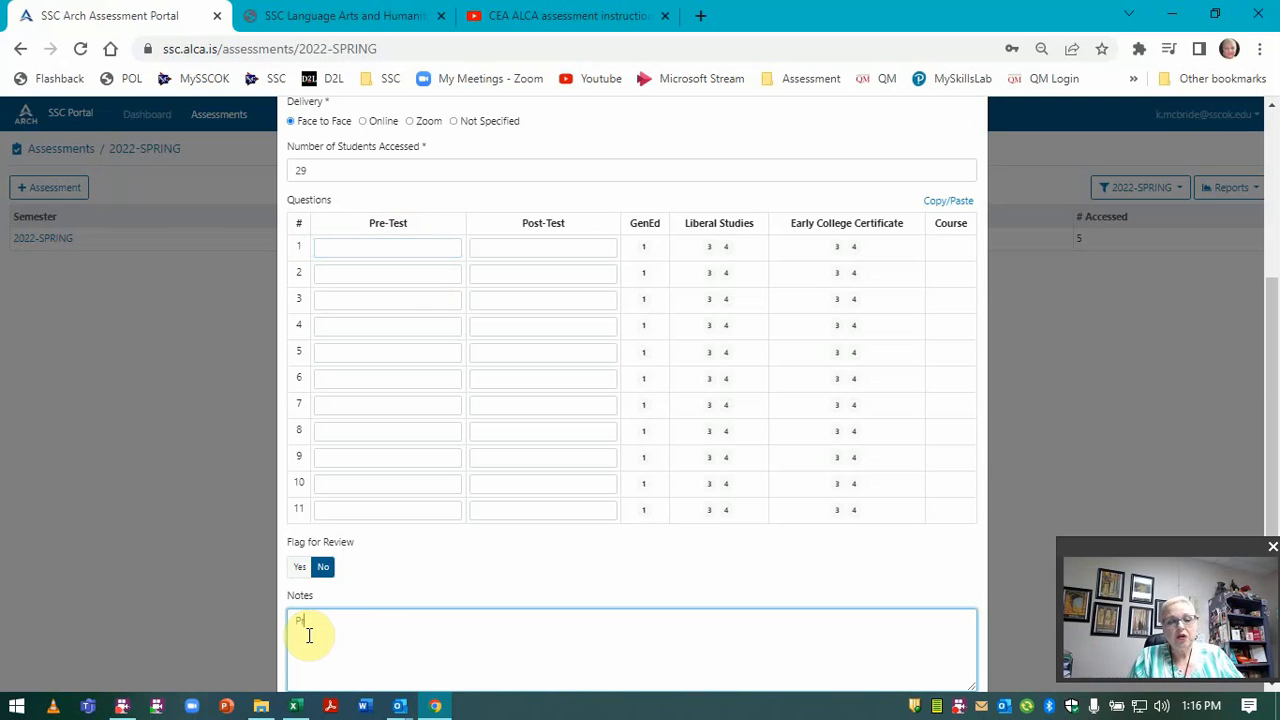
pyautogui.write('ite:')
pyautogui.press('Return')
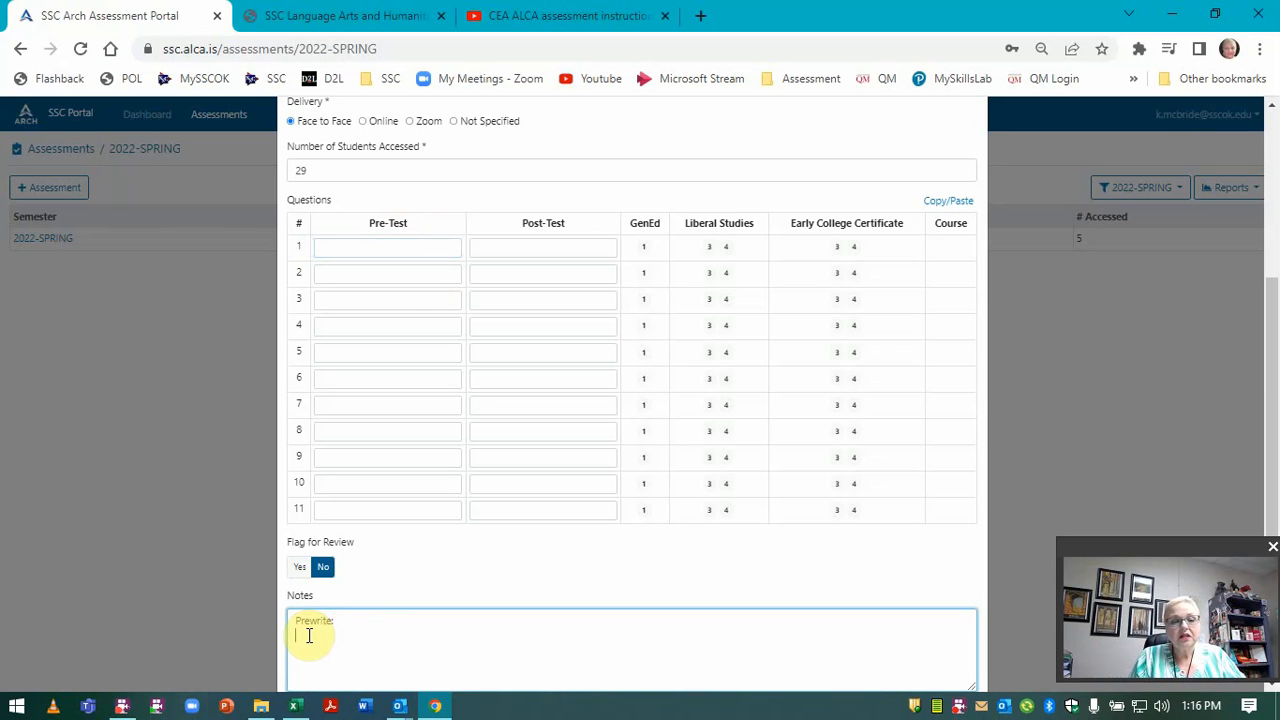
pyautogui.write('pos')
pyautogui.press('BackSpace')
pyautogui.press('BackSpace')
pyautogui.press('BackSpace')
pyautogui.write('Psot')
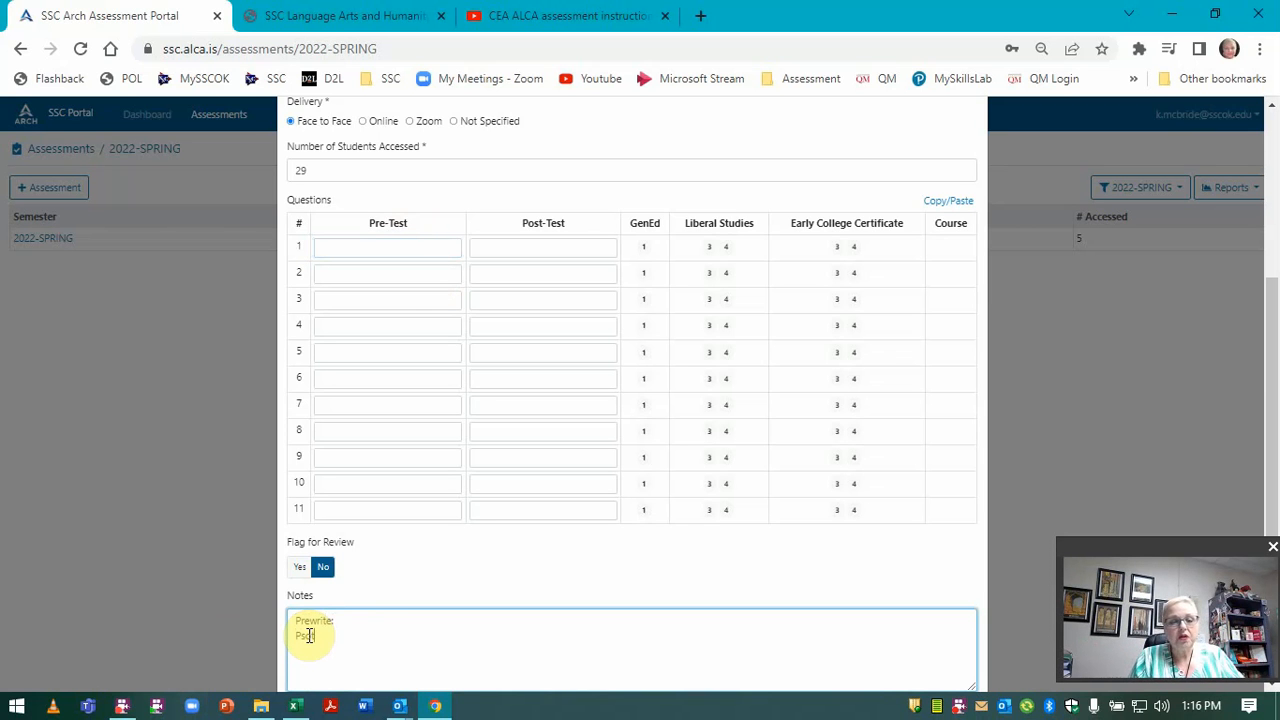
pyautogui.press('BackSpace')
pyautogui.press('BackSpace')
pyautogui.press('BackSpace')
pyautogui.write('ostwrite:')
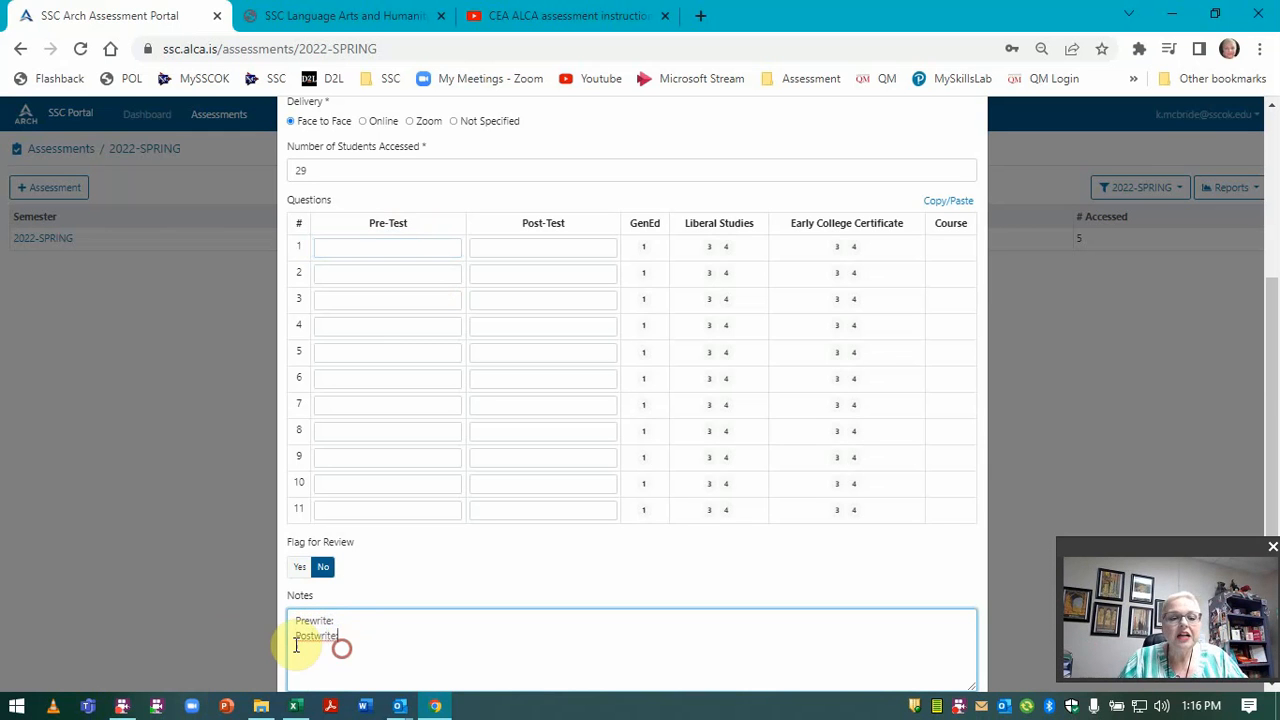
pyautogui.moveTo(337, 645); pyautogui.dragTo(264, 628)
pyautogui.hotkey('ctrl', 'x')
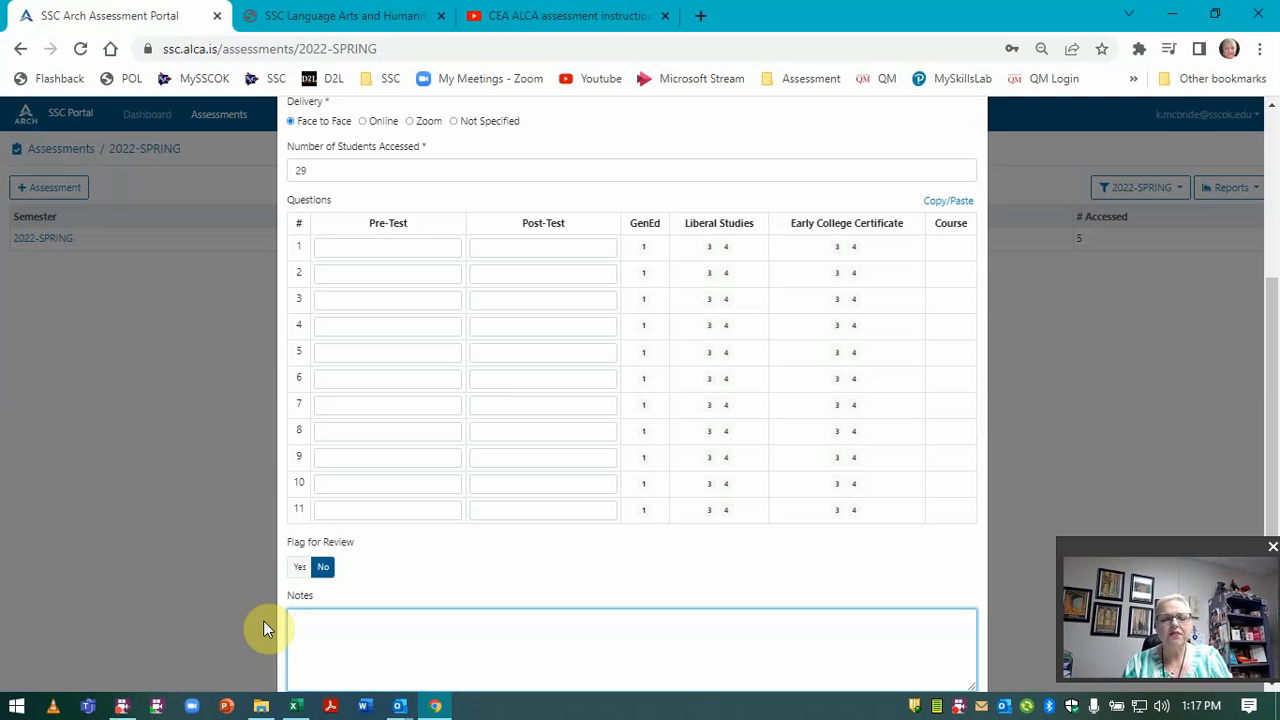
# Enter question 1 scores pre 0, post 100 and question 2 scores pre 54, post 85.
pyautogui.click(405, 246)
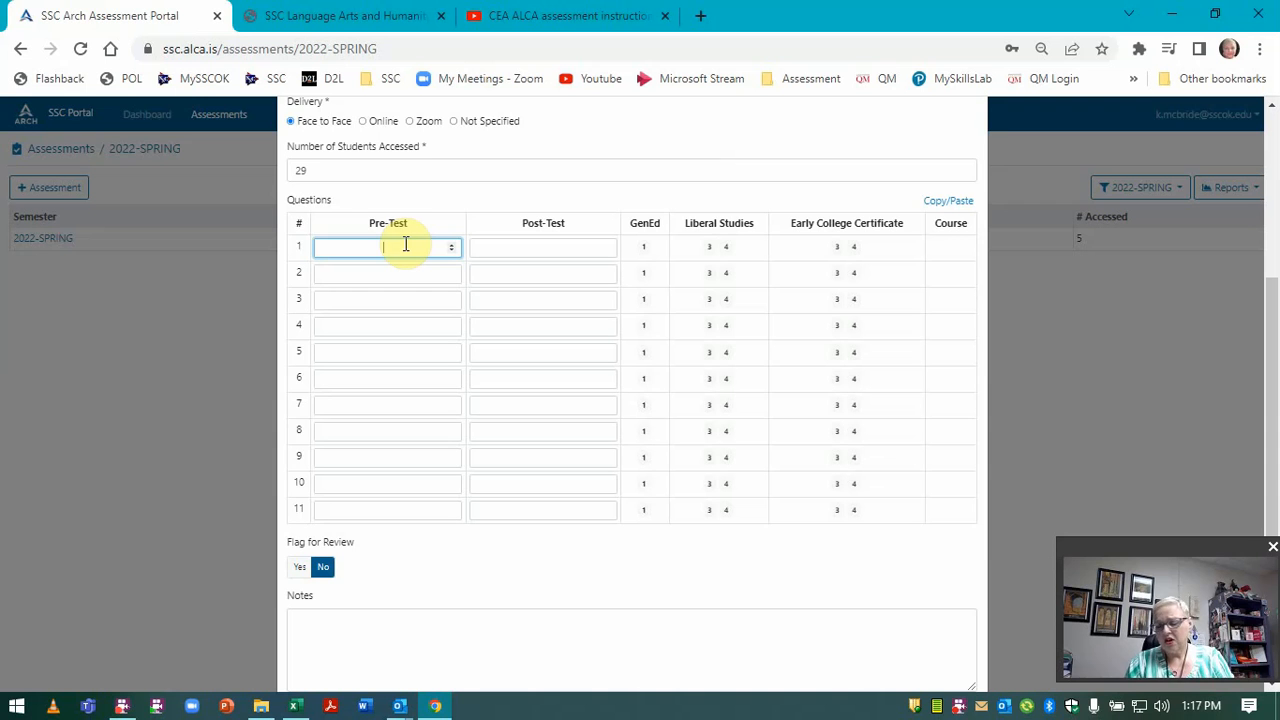
pyautogui.write('0')
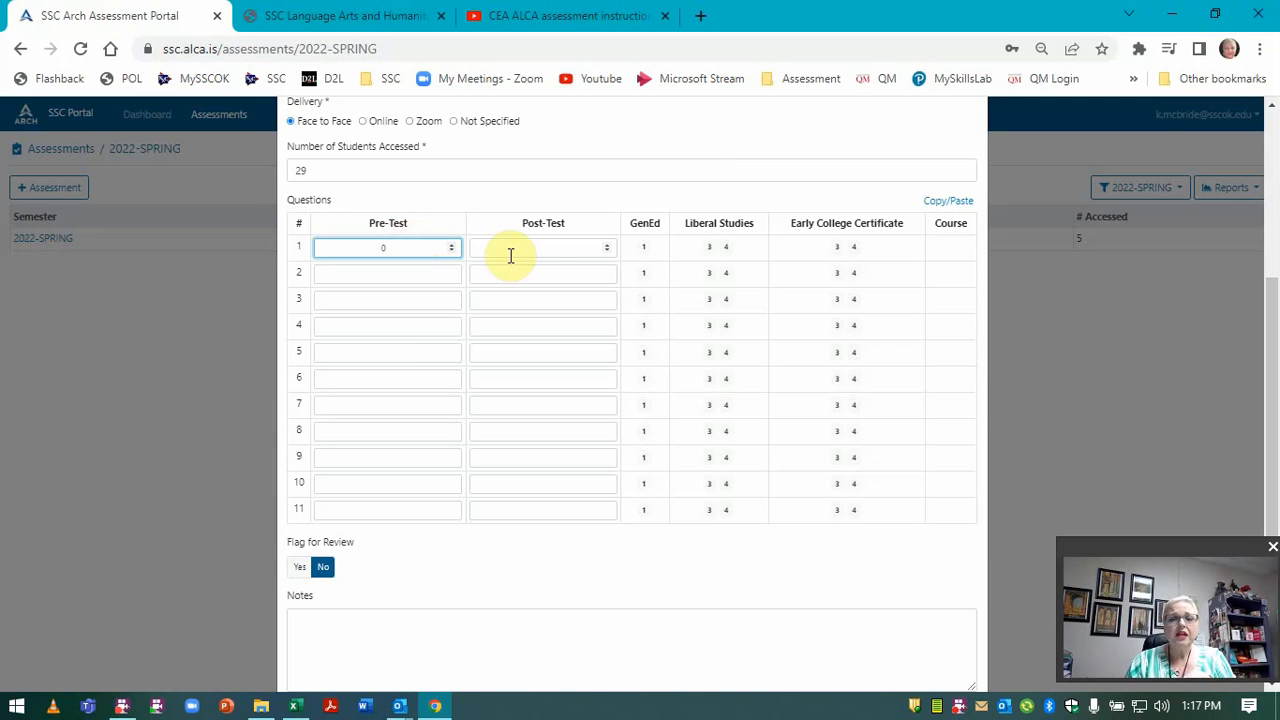
pyautogui.click(547, 244)
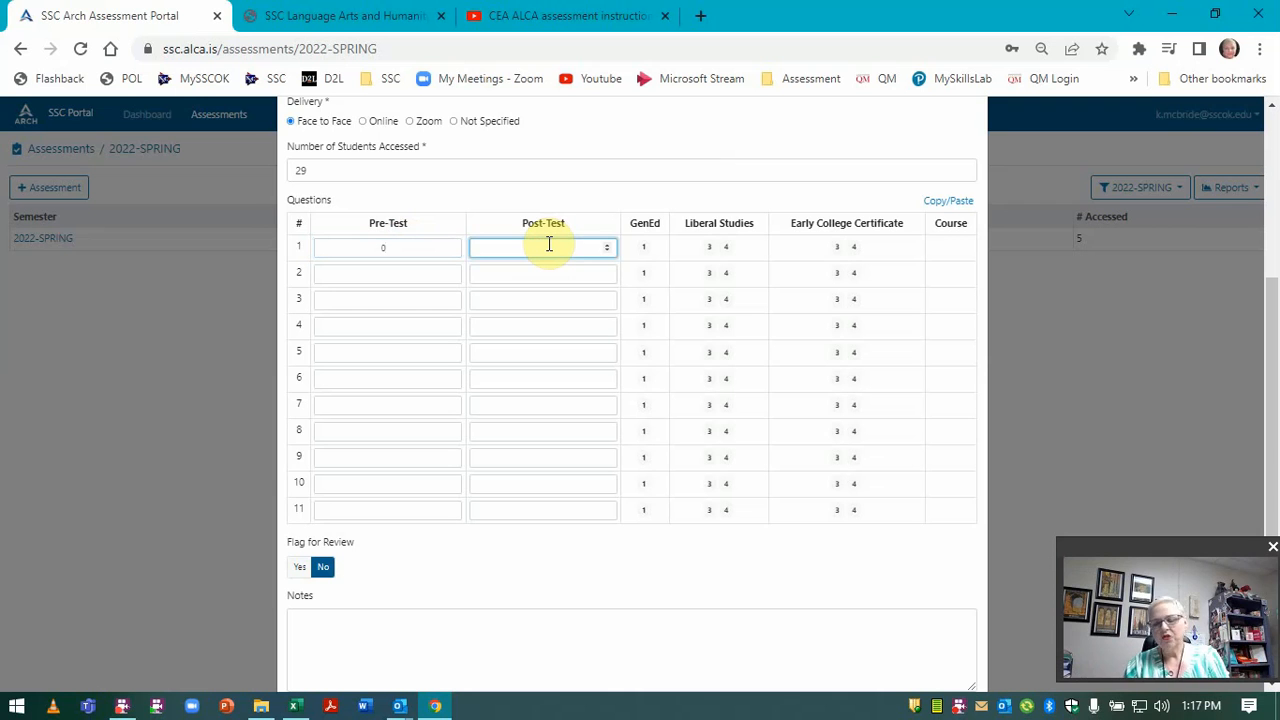
pyautogui.write('100')
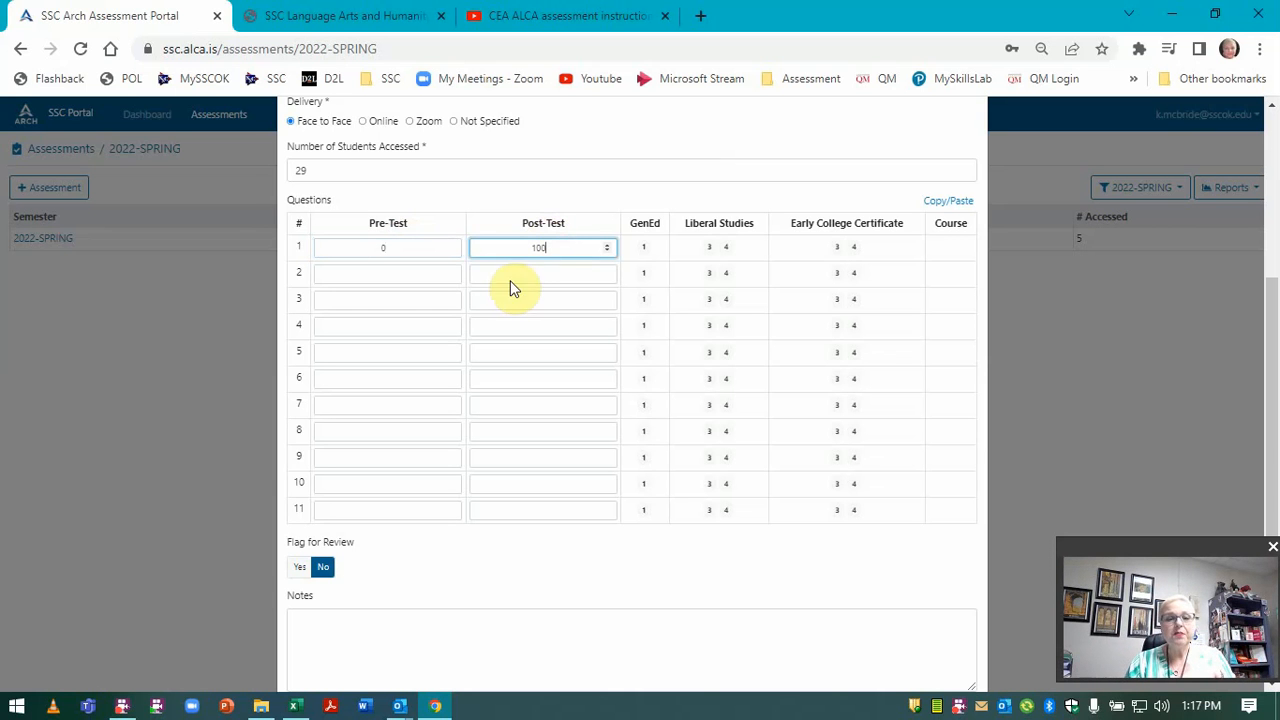
pyautogui.click(370, 270)
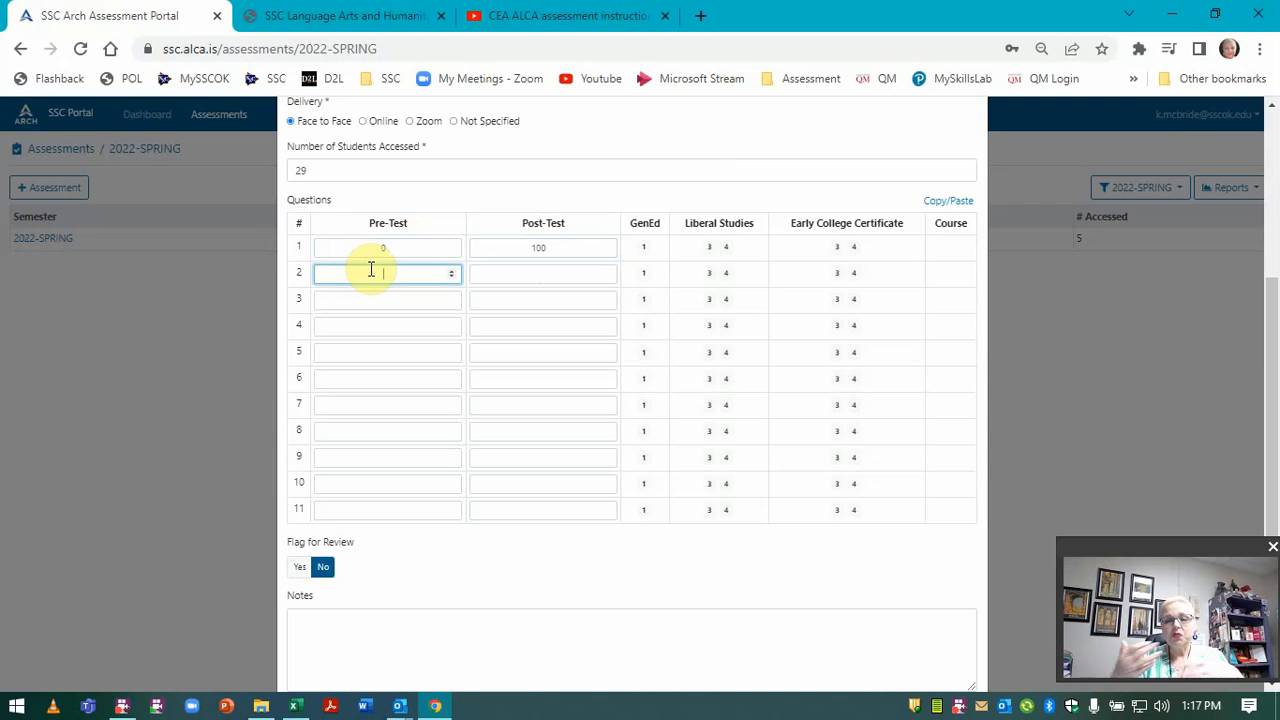
pyautogui.write('54')
pyautogui.click(538, 276)
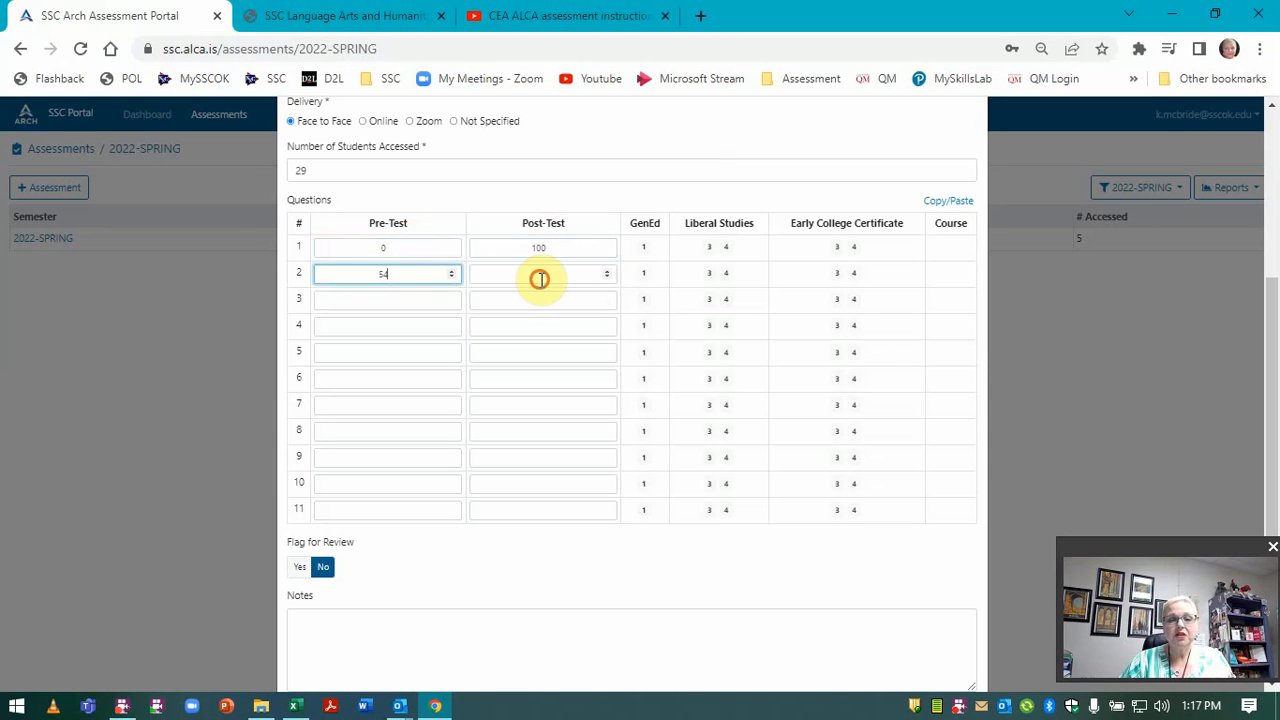
pyautogui.write('85')
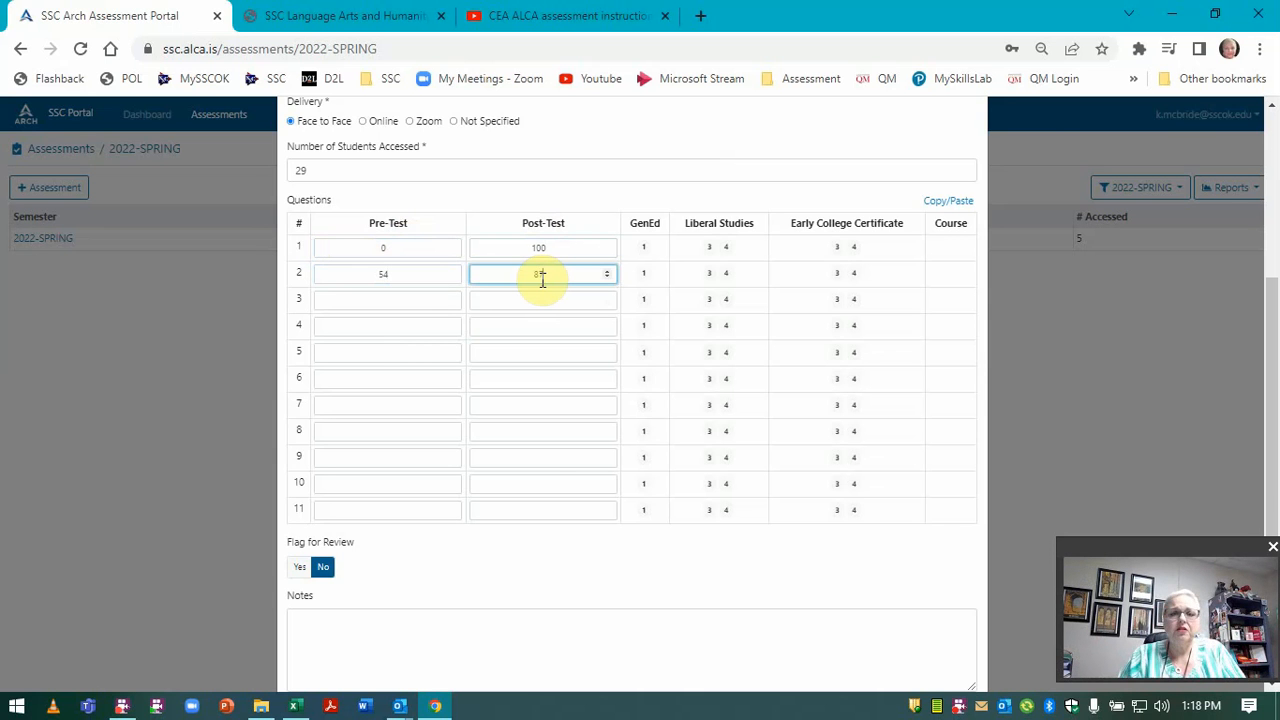
pyautogui.scroll(-2, 565, 555)
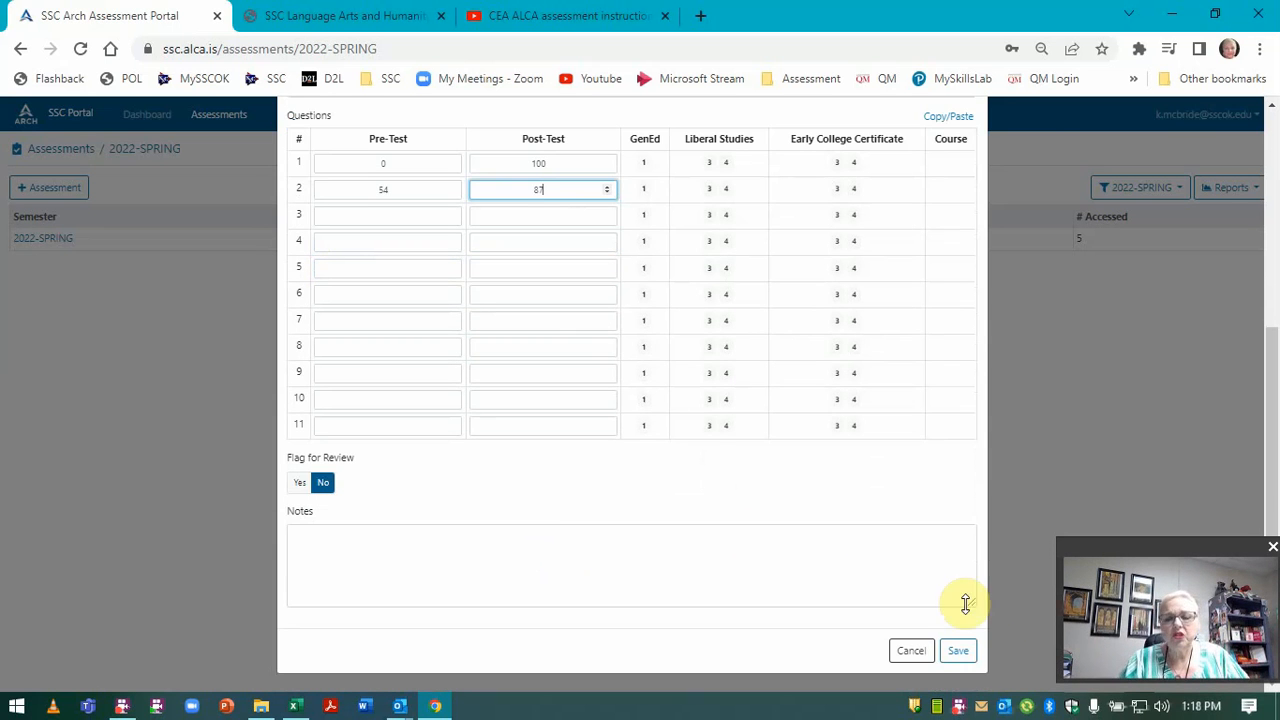
pyautogui.click(1066, 420)
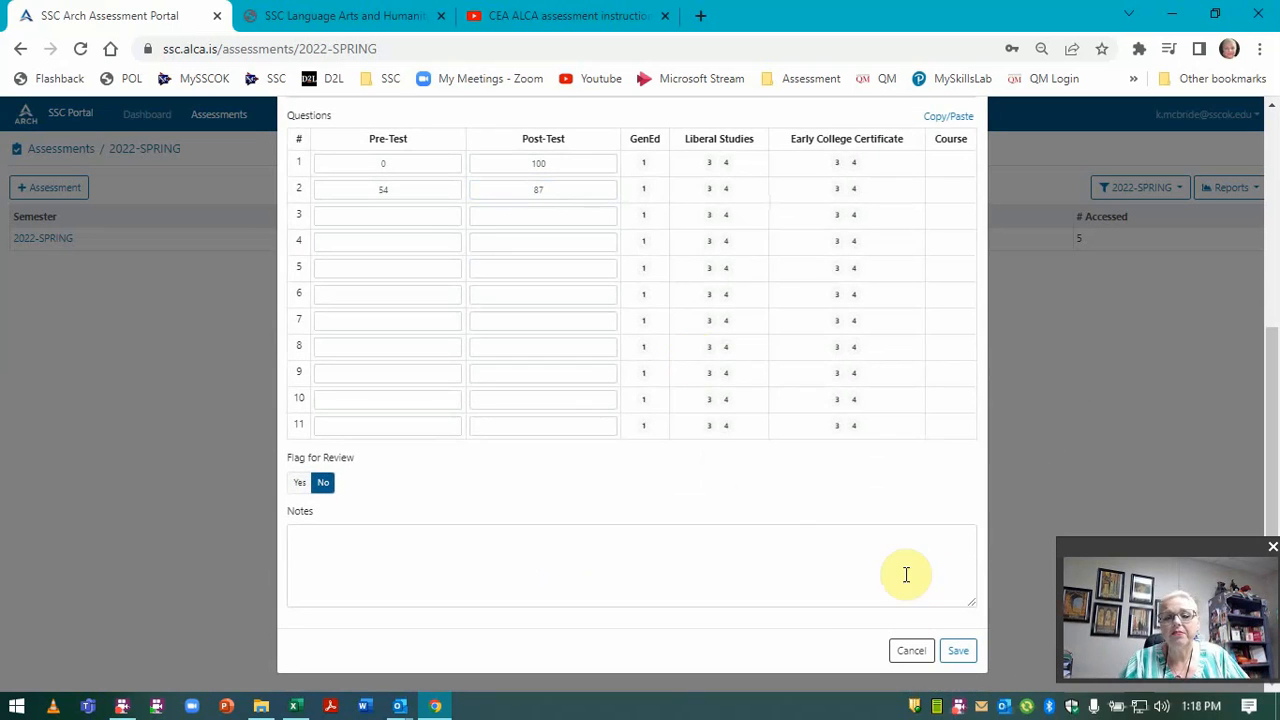
# Discard the new assessment and review the ENG-2433 entry's scores, 48/87 and 27/76.
pyautogui.click(905, 651)
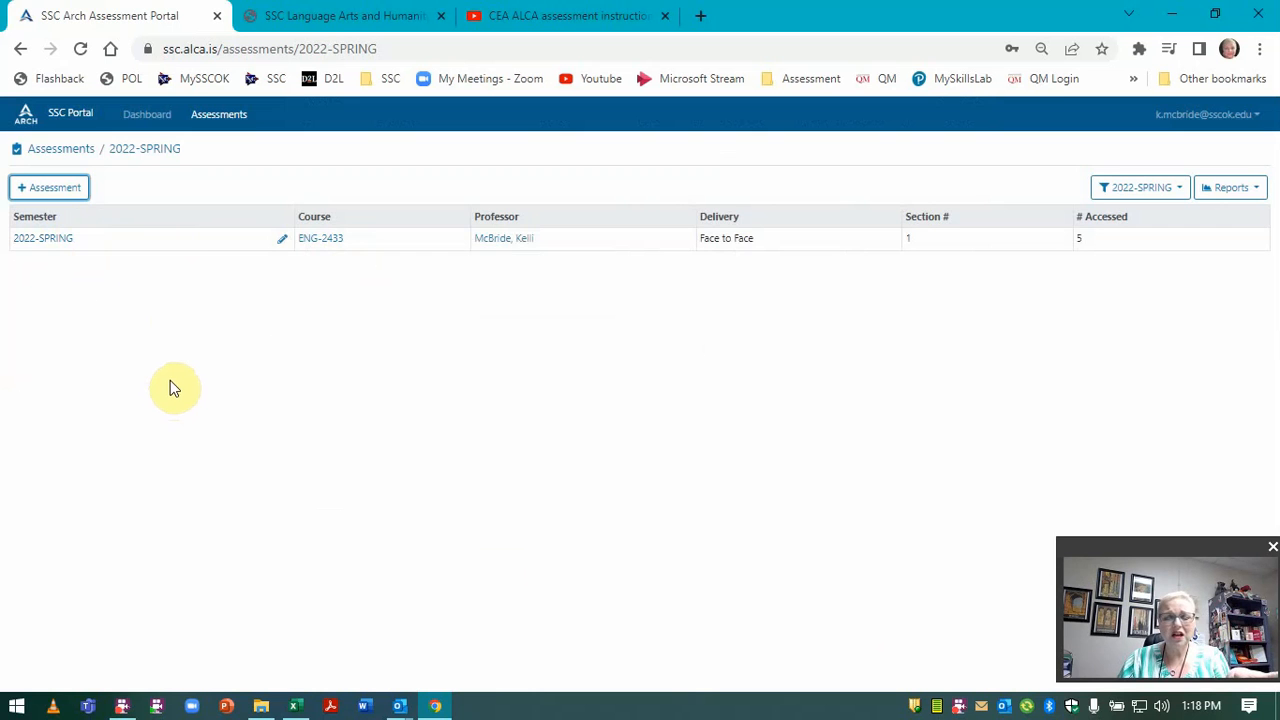
pyautogui.click(281, 239)
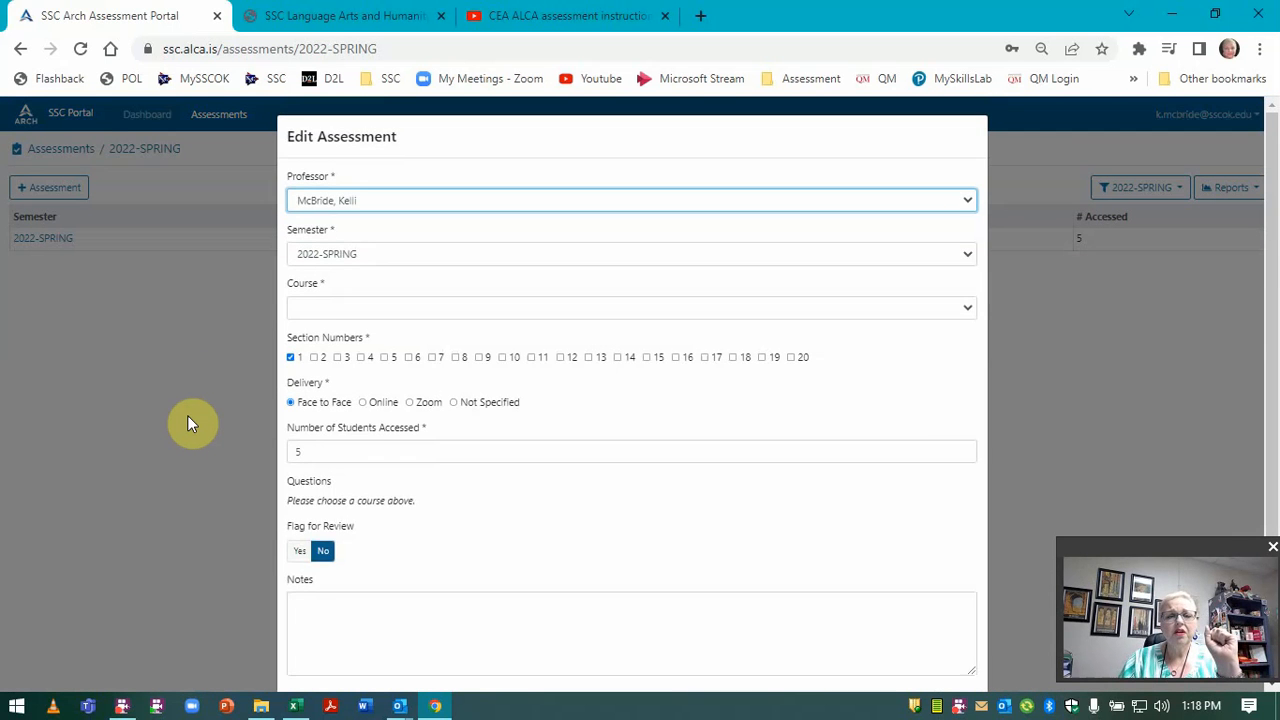
pyautogui.scroll(-1, 187, 415)
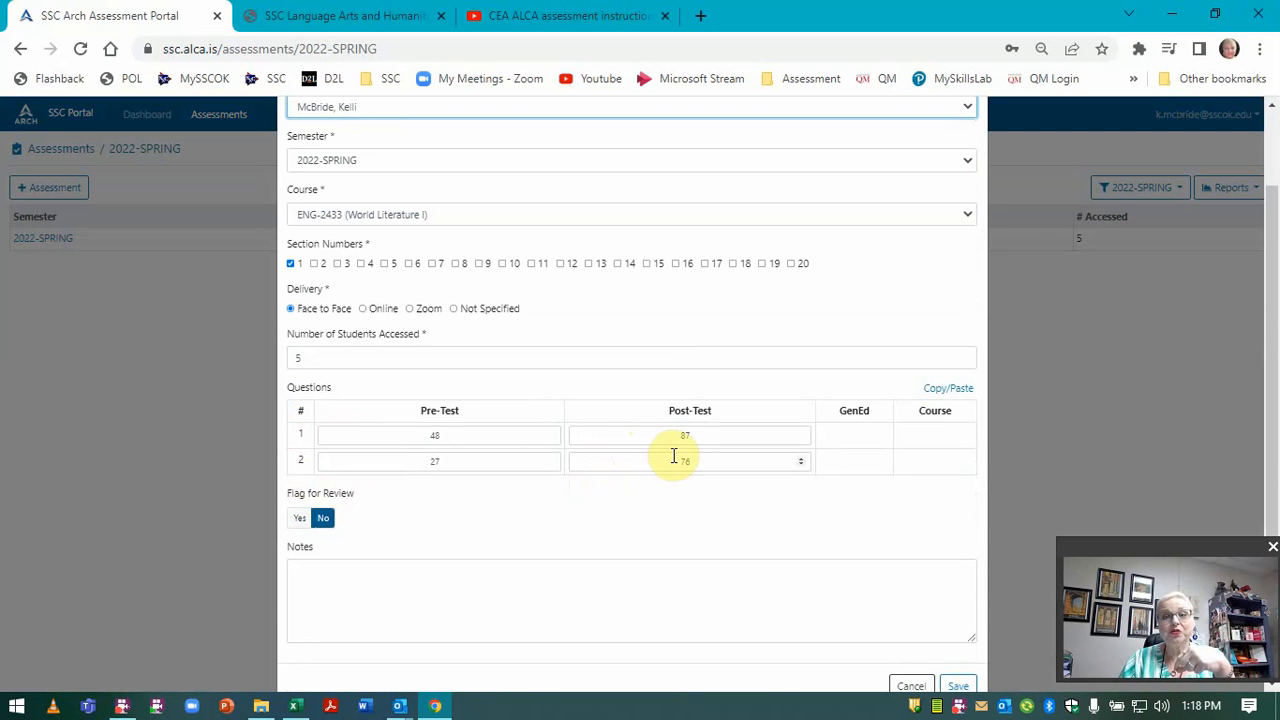
pyautogui.click(865, 433)
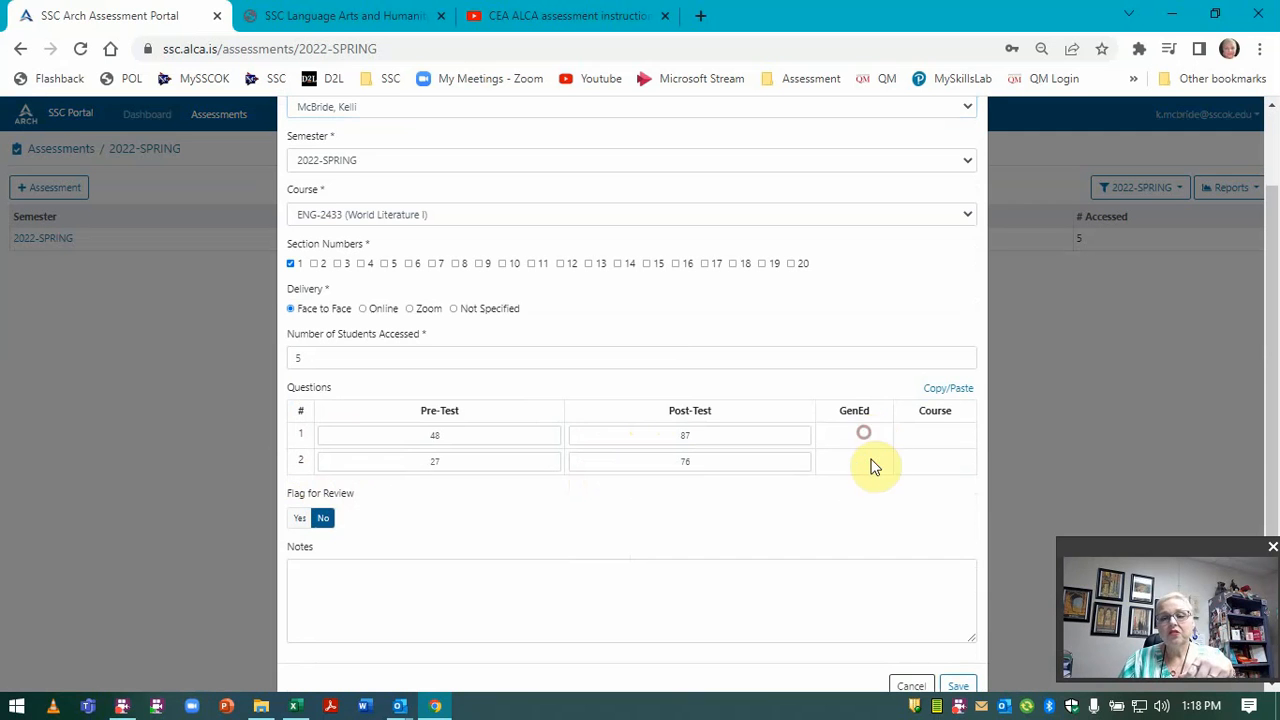
pyautogui.click(872, 463)
pyautogui.click(926, 430)
pyautogui.click(927, 469)
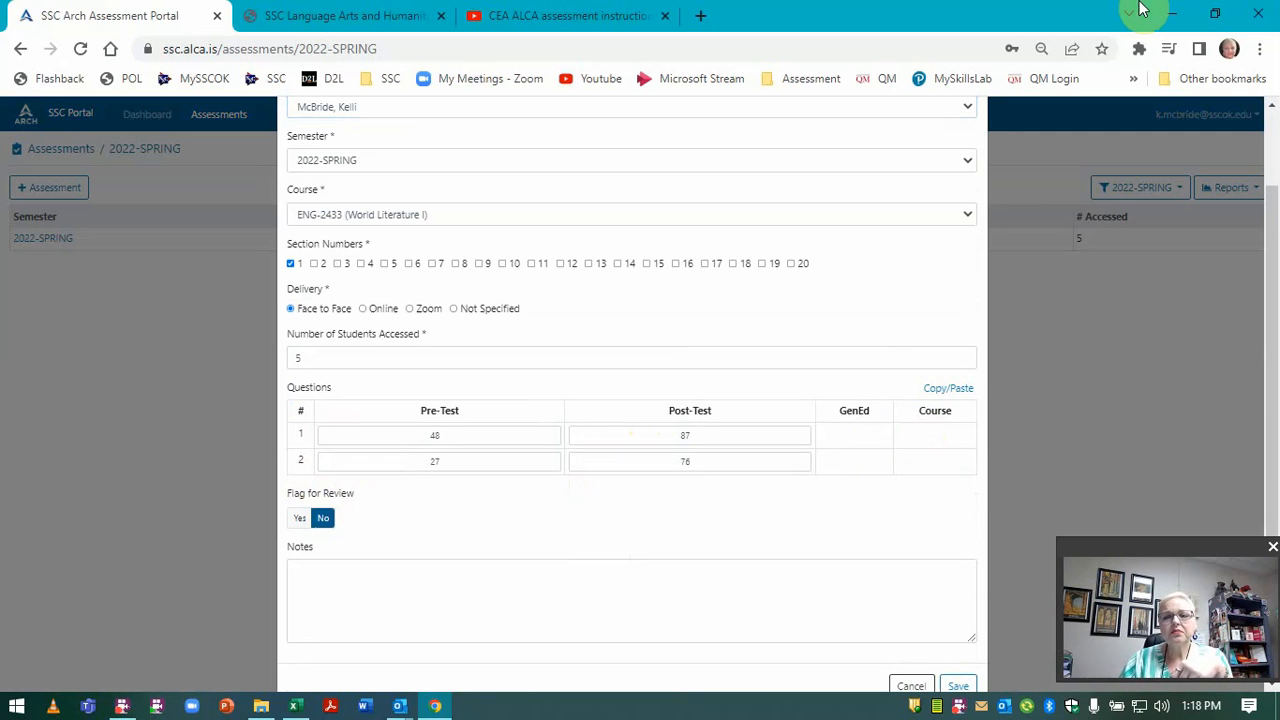
pyautogui.scroll(2, 1125, 290)
pyautogui.scroll(-3, 1040, 350)
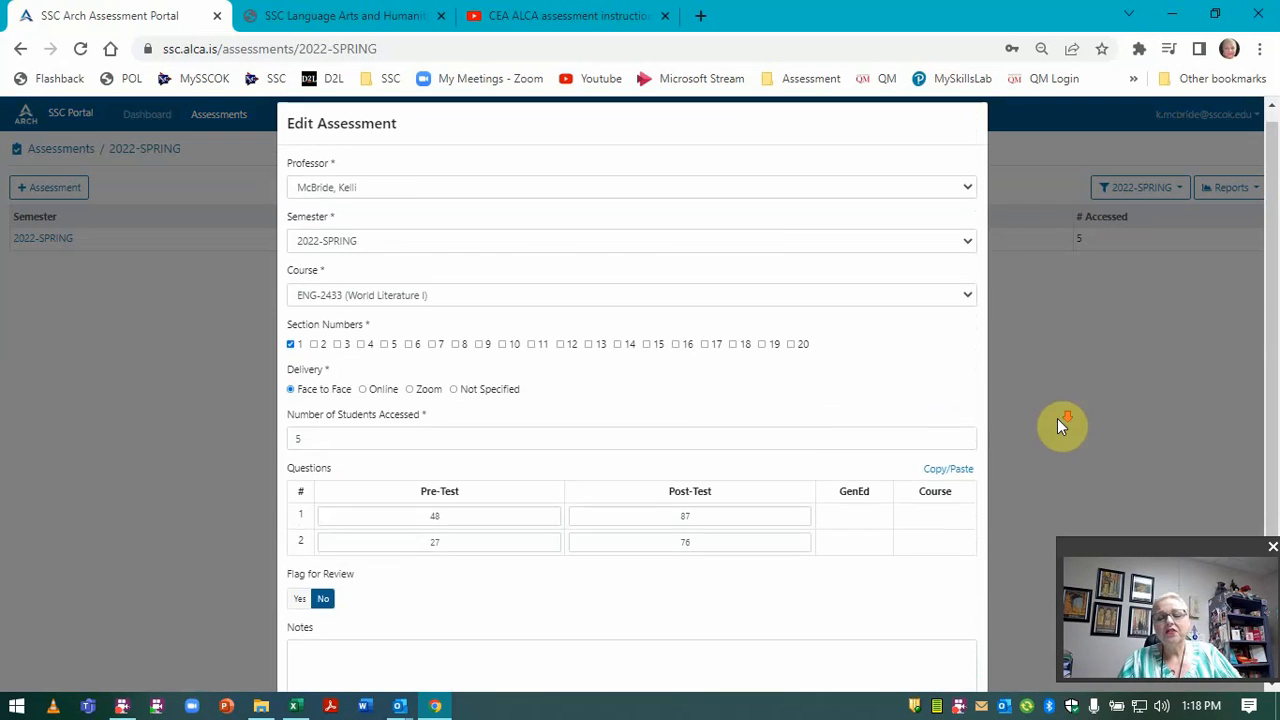
# Close the ENG-2433 assessment and open CEA_form_blank_ENG.xlsx from the Spring 2022 instructions email.
pyautogui.click(910, 652)
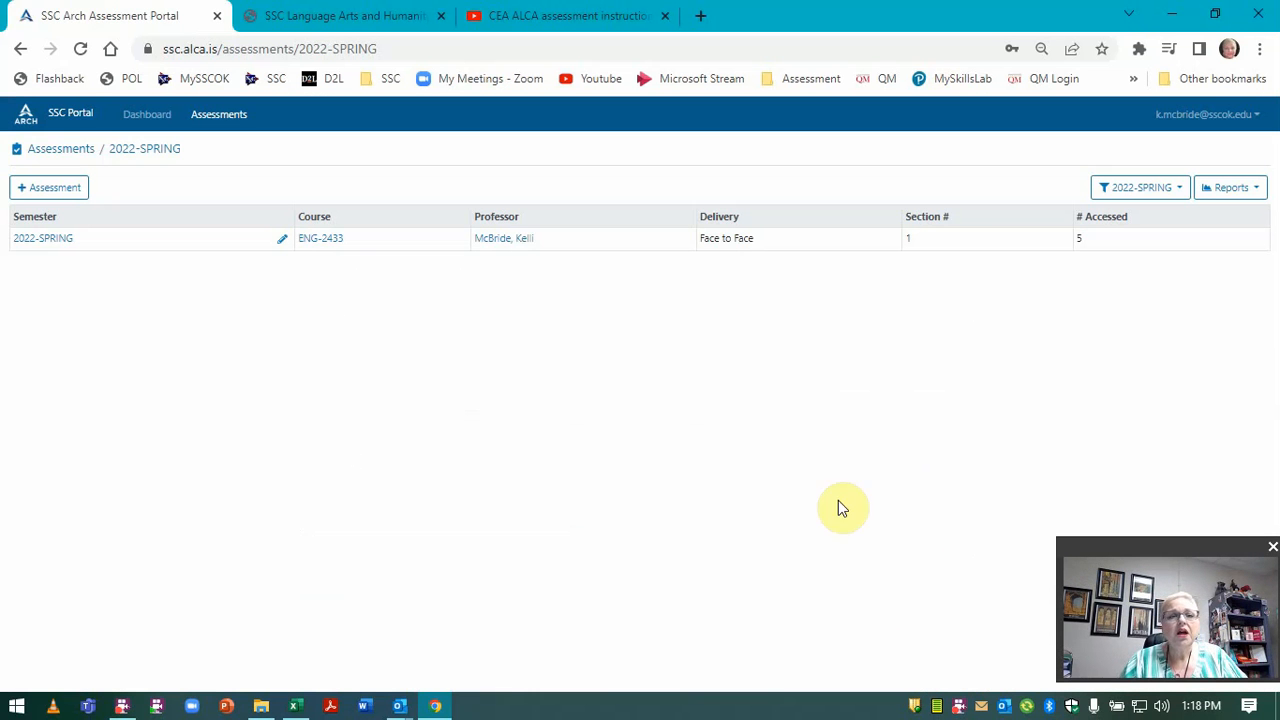
pyautogui.moveTo(414, 698)
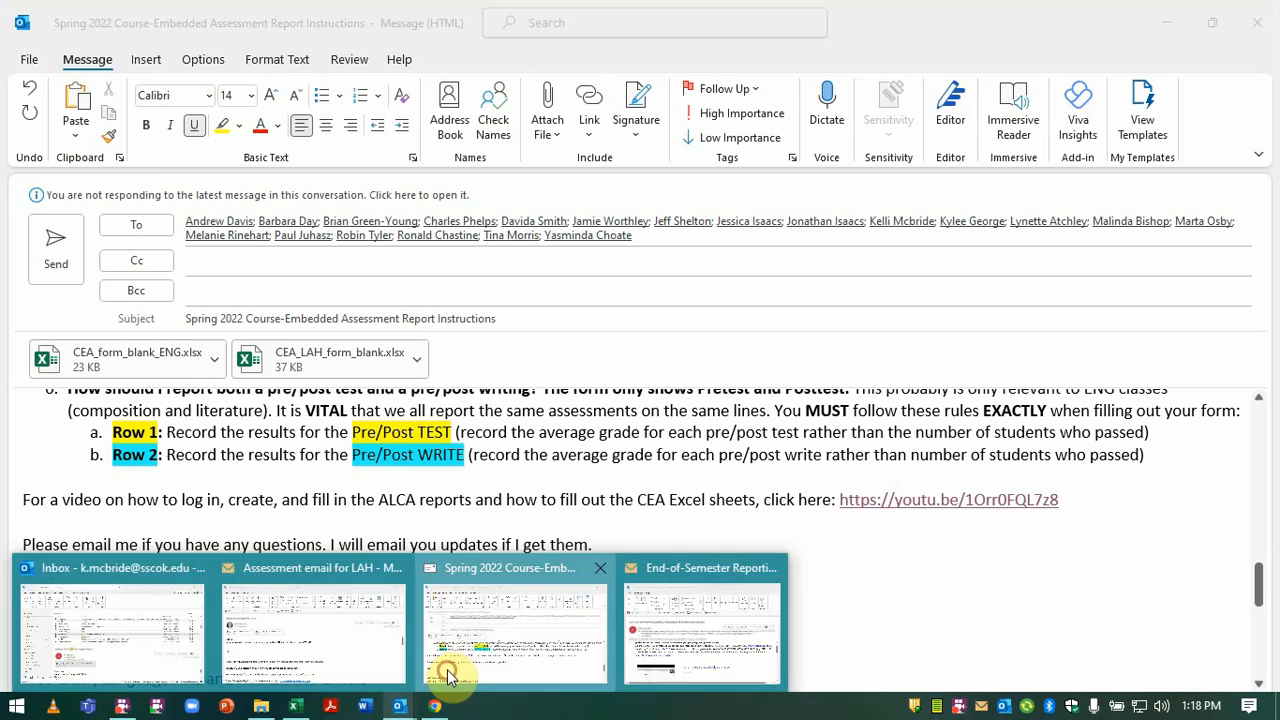
pyautogui.click(443, 676)
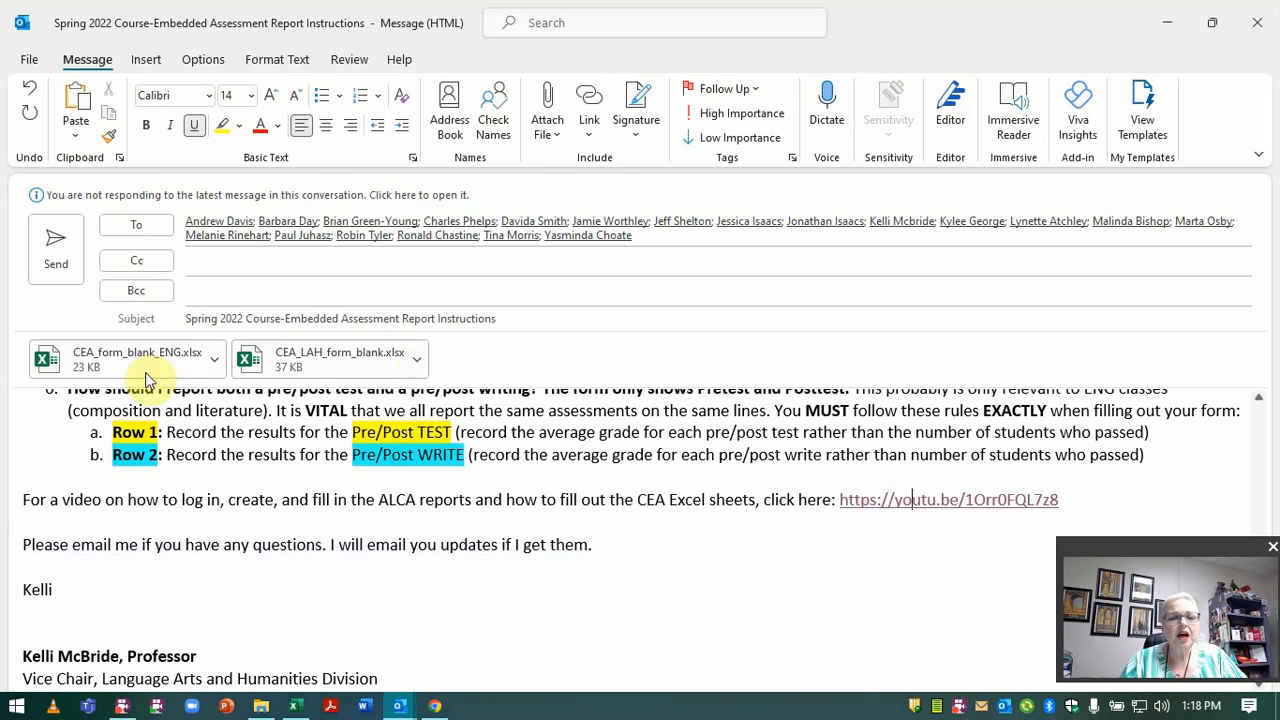
pyautogui.doubleClick(158, 363)
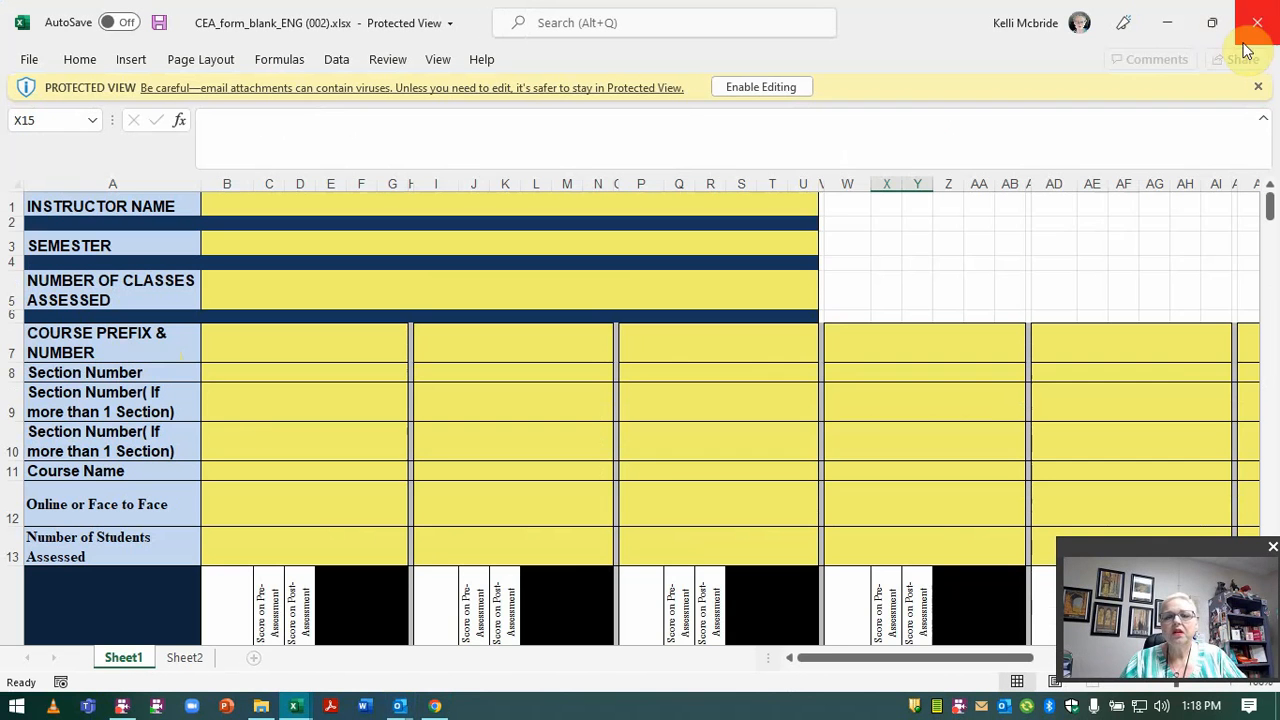
pyautogui.scroll(-4, 592, 414)
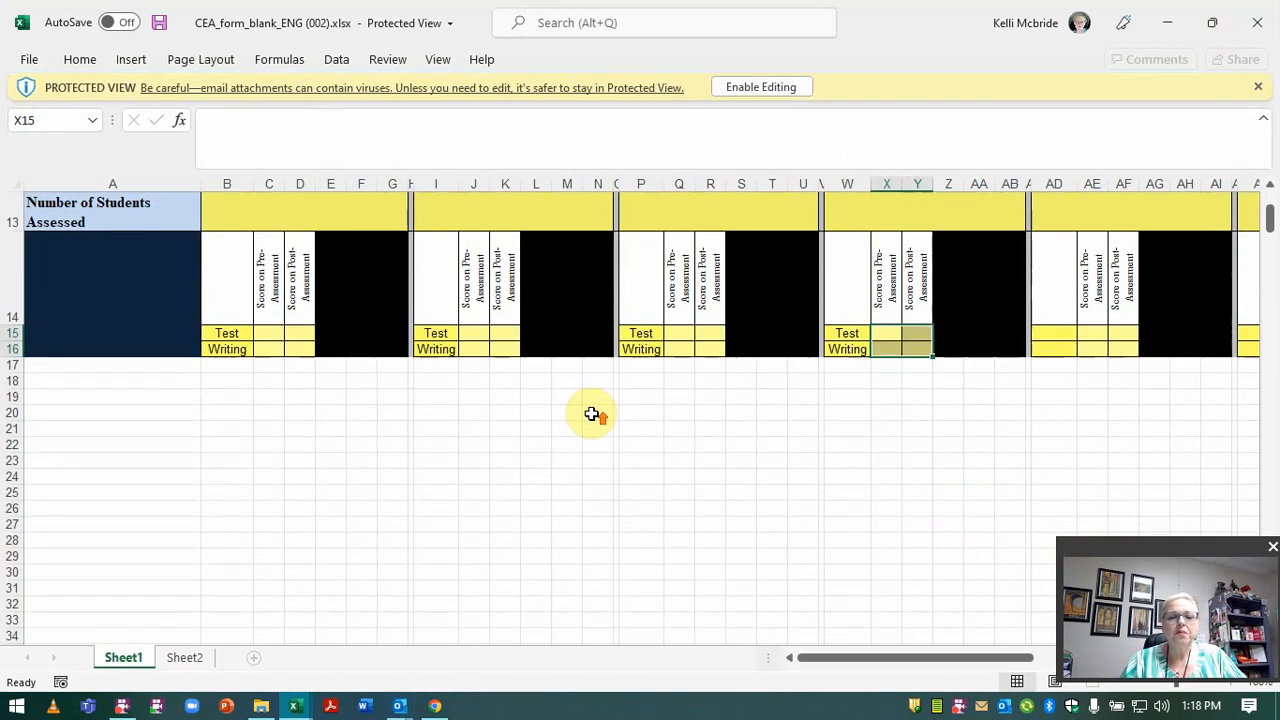
pyautogui.scroll(3, 592, 414)
pyautogui.scroll(-1, 592, 414)
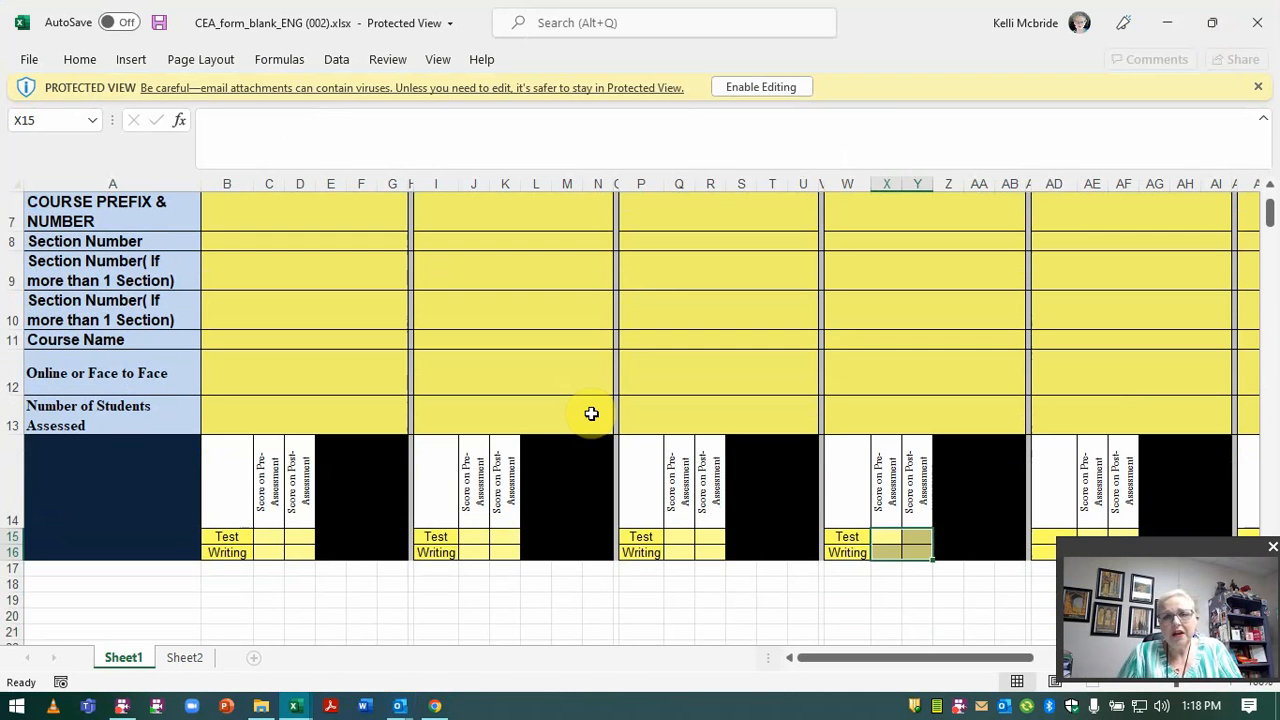
pyautogui.scroll(2, 591, 413)
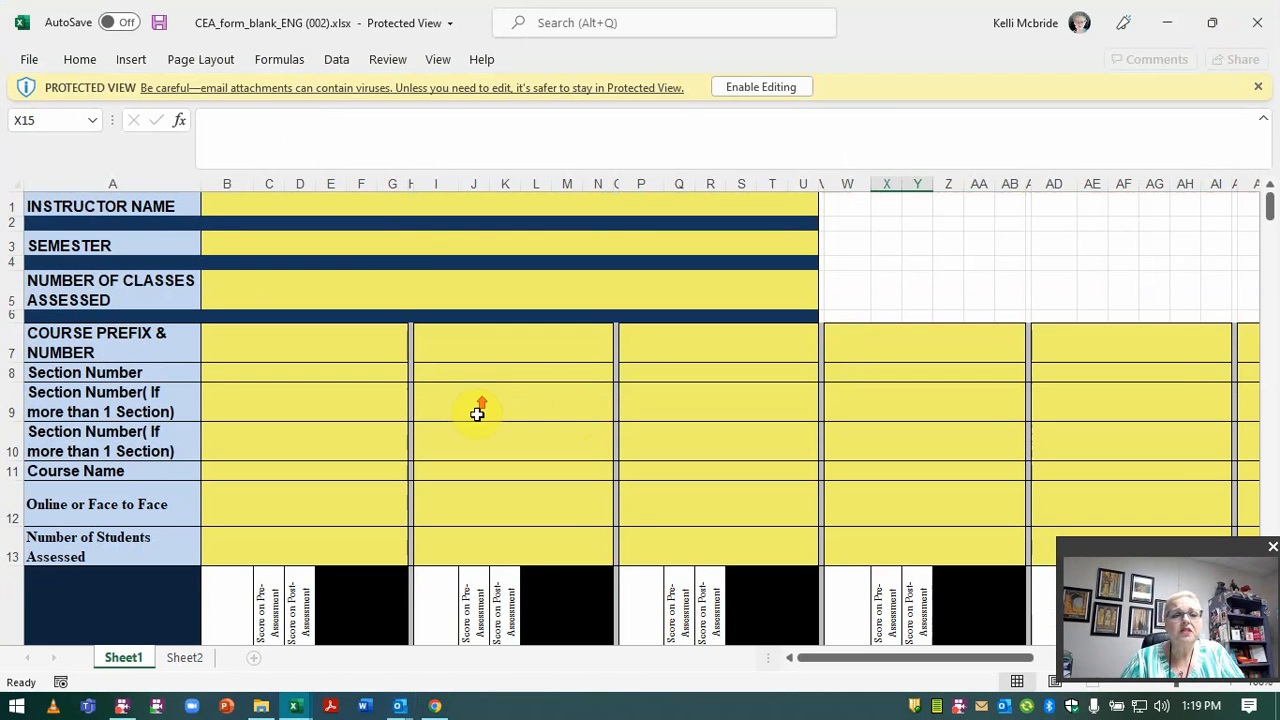
pyautogui.click(446, 204)
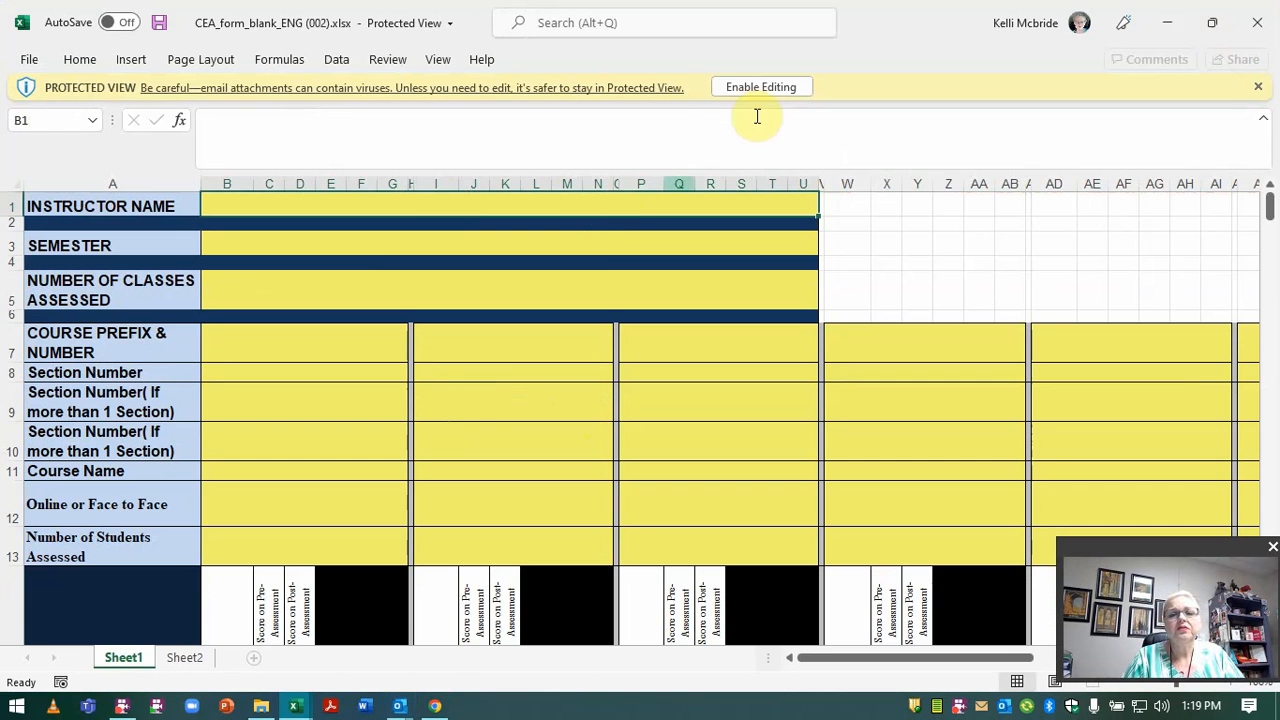
# Enable editing and enter the instructor's name, semester Spring 2022, 1 class and prefix ENG 2433.
pyautogui.click(767, 88)
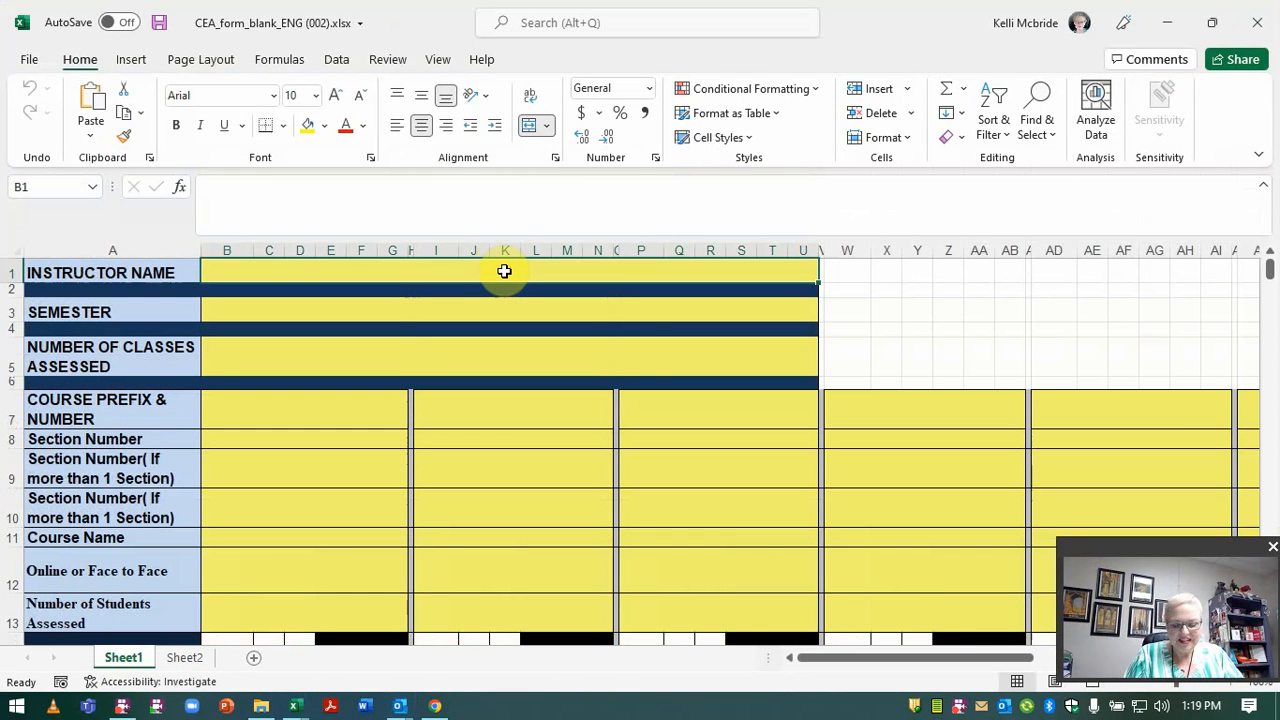
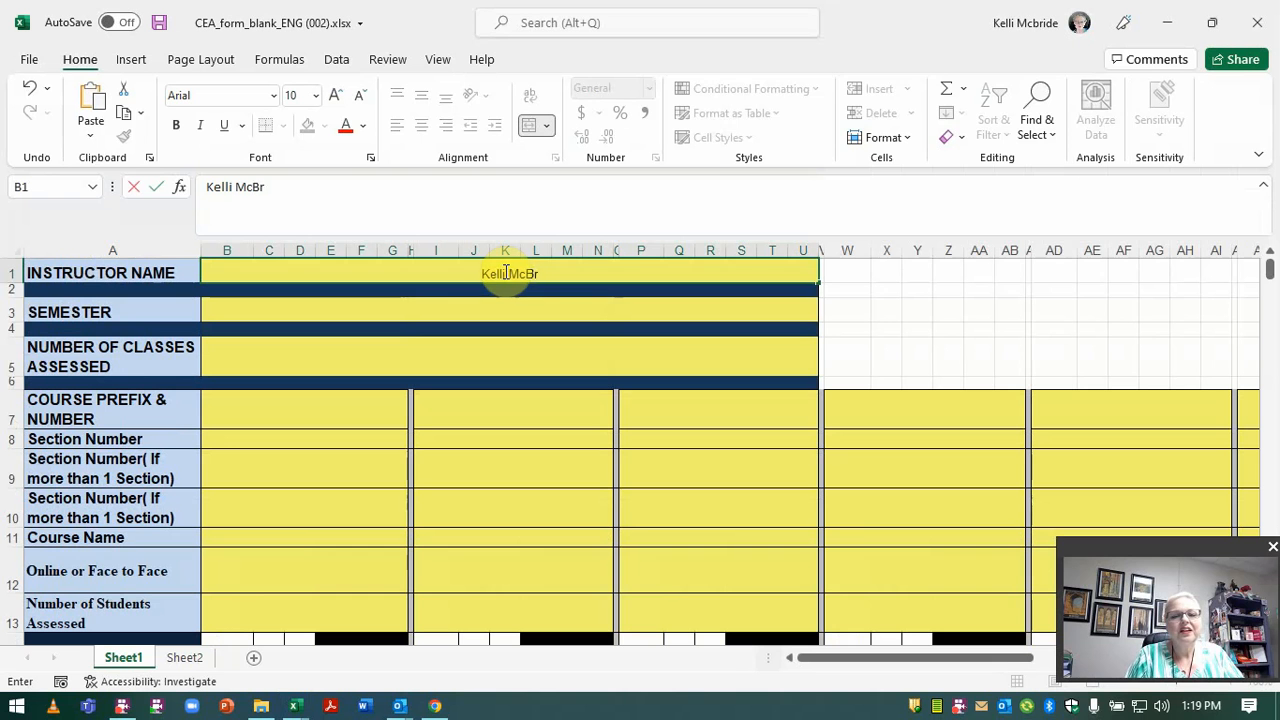
pyautogui.click(521, 317)
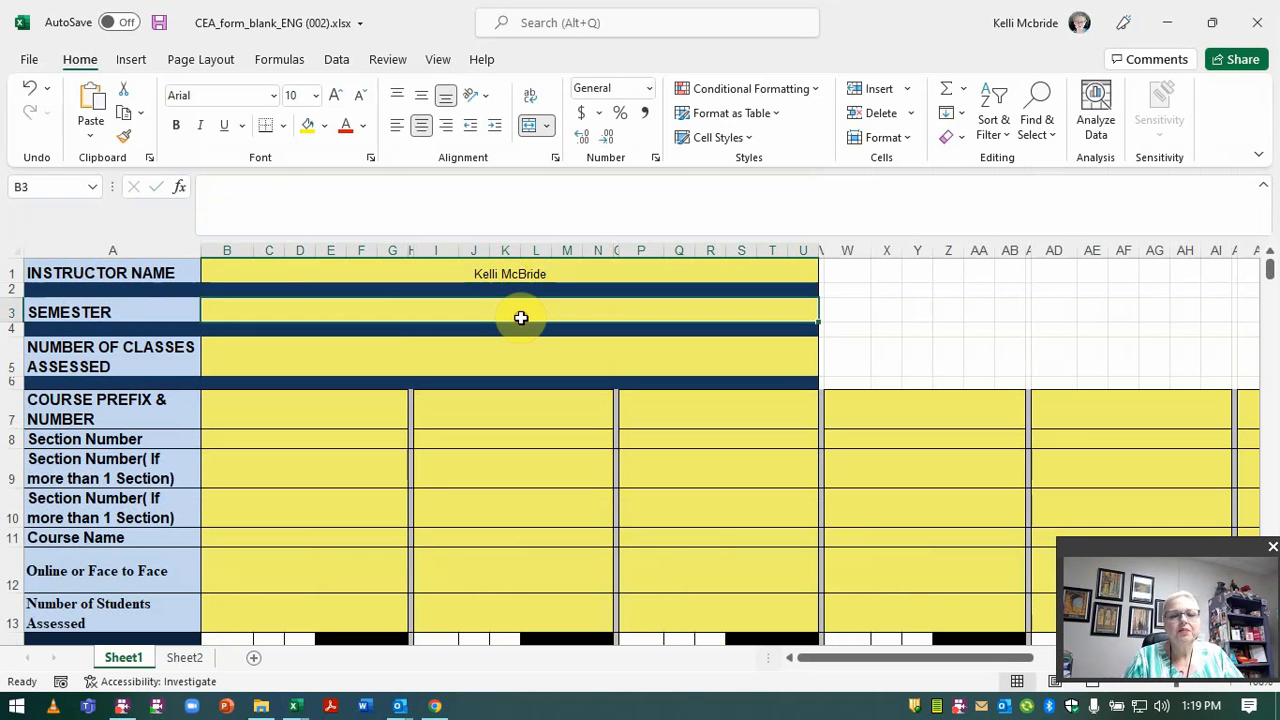
pyautogui.write('Spring')
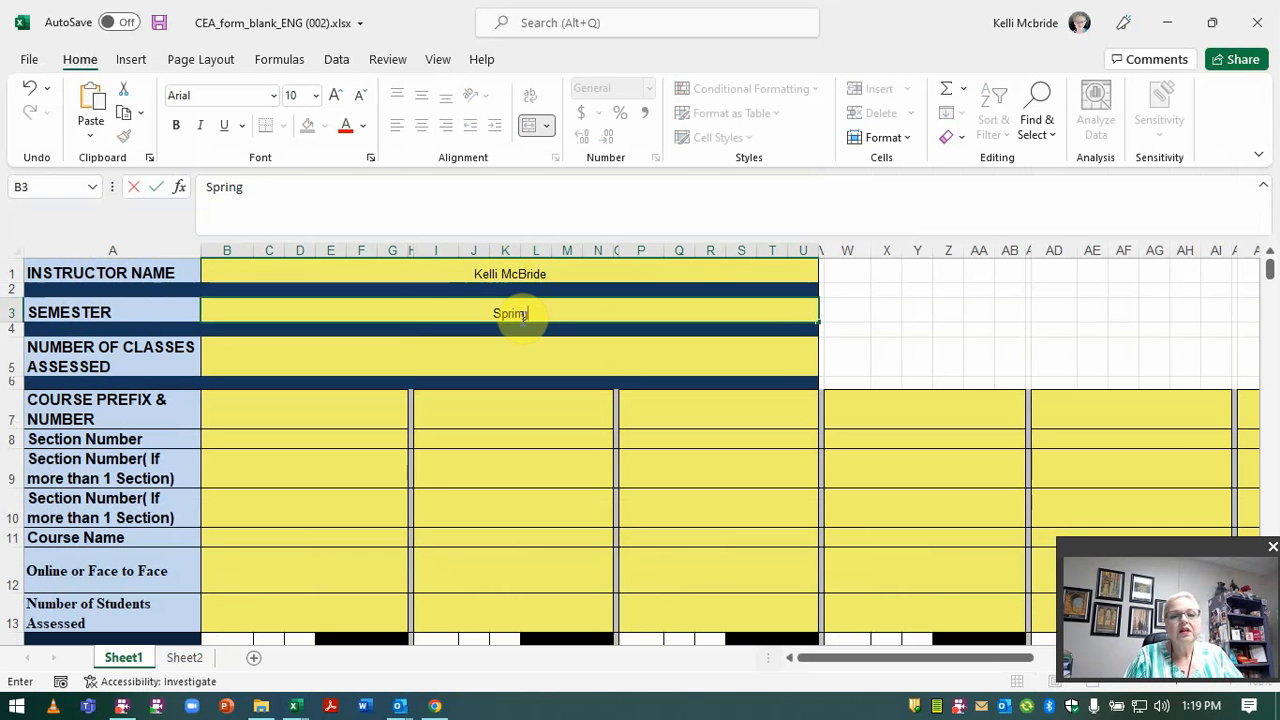
pyautogui.write(' 2022')
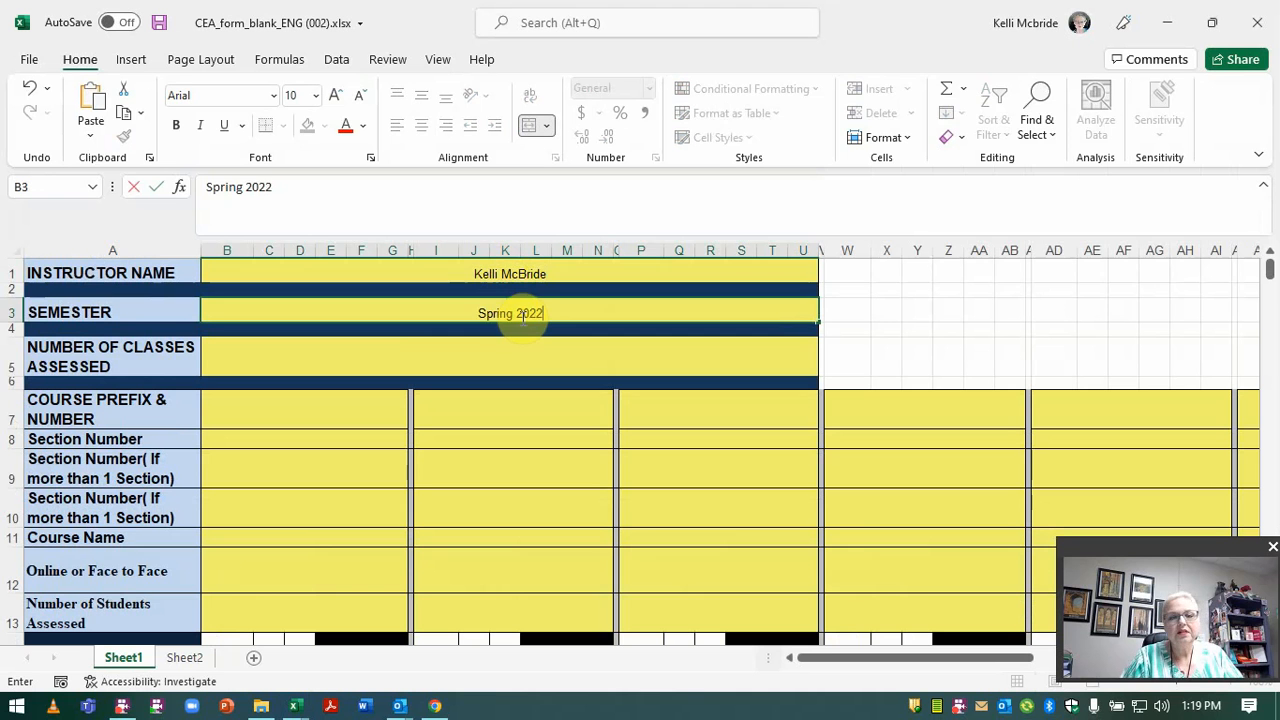
pyautogui.click(513, 361)
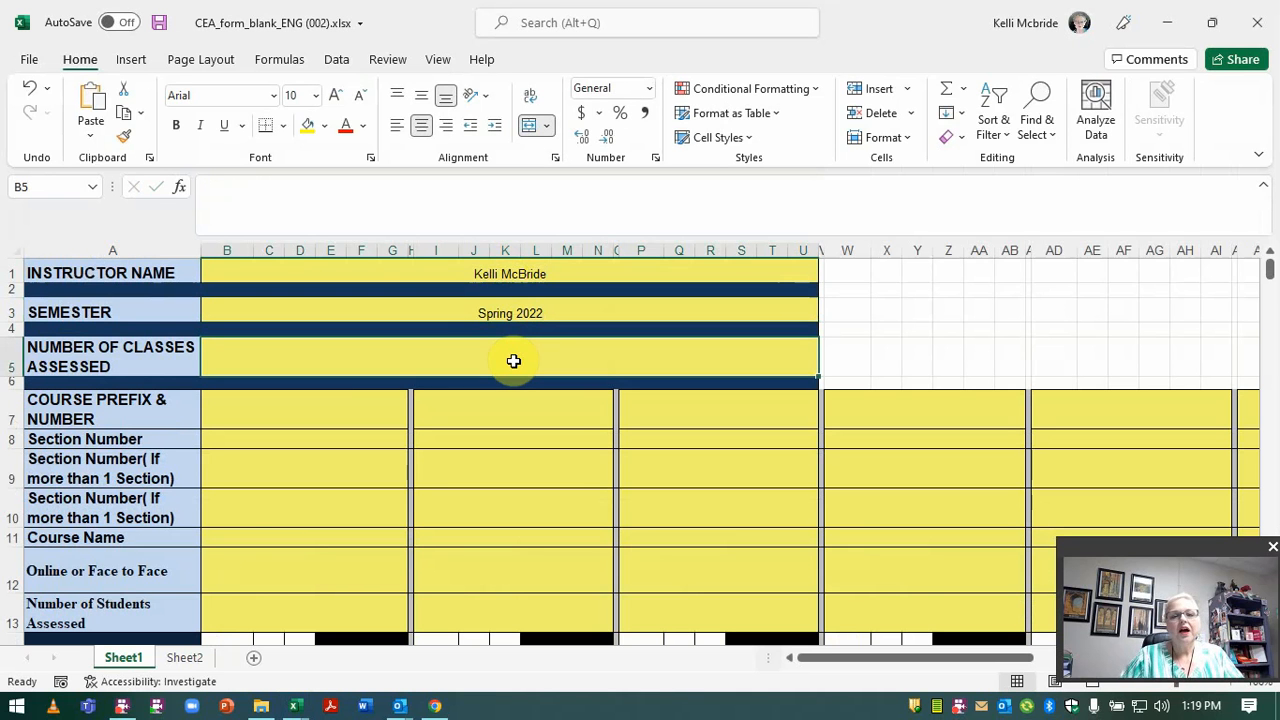
pyautogui.write('1')
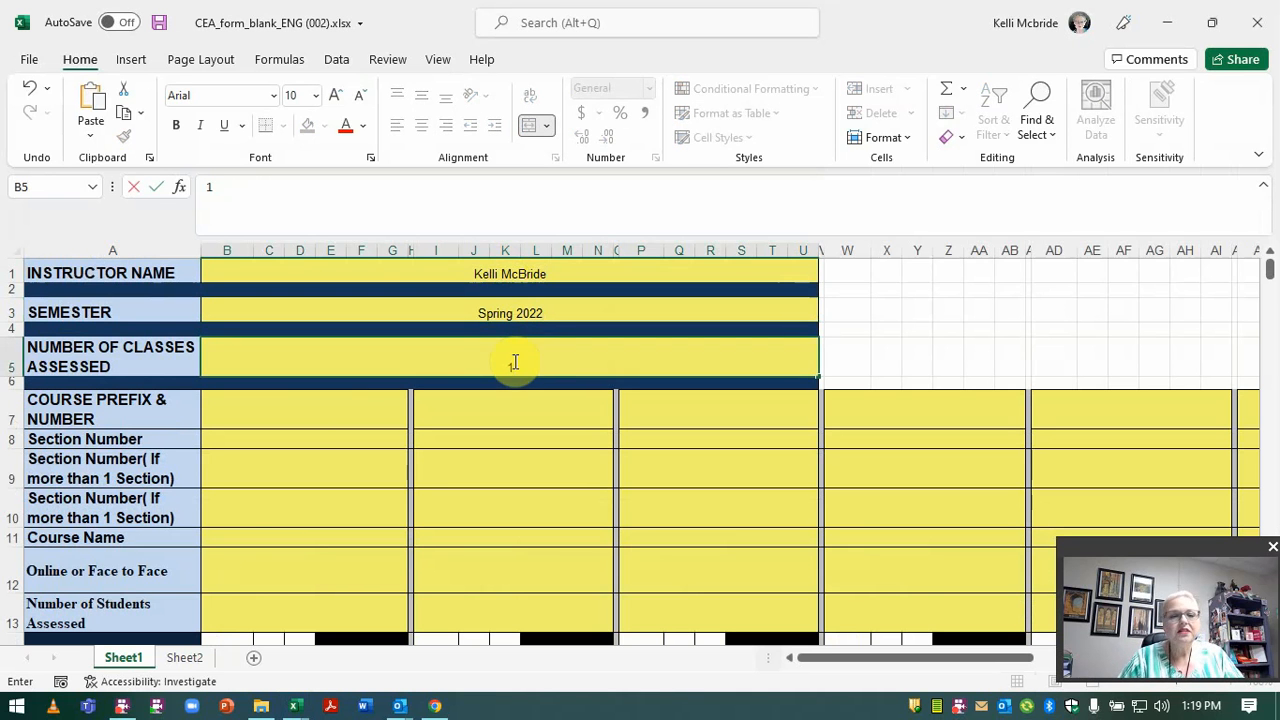
pyautogui.click(329, 408)
pyautogui.write('E')
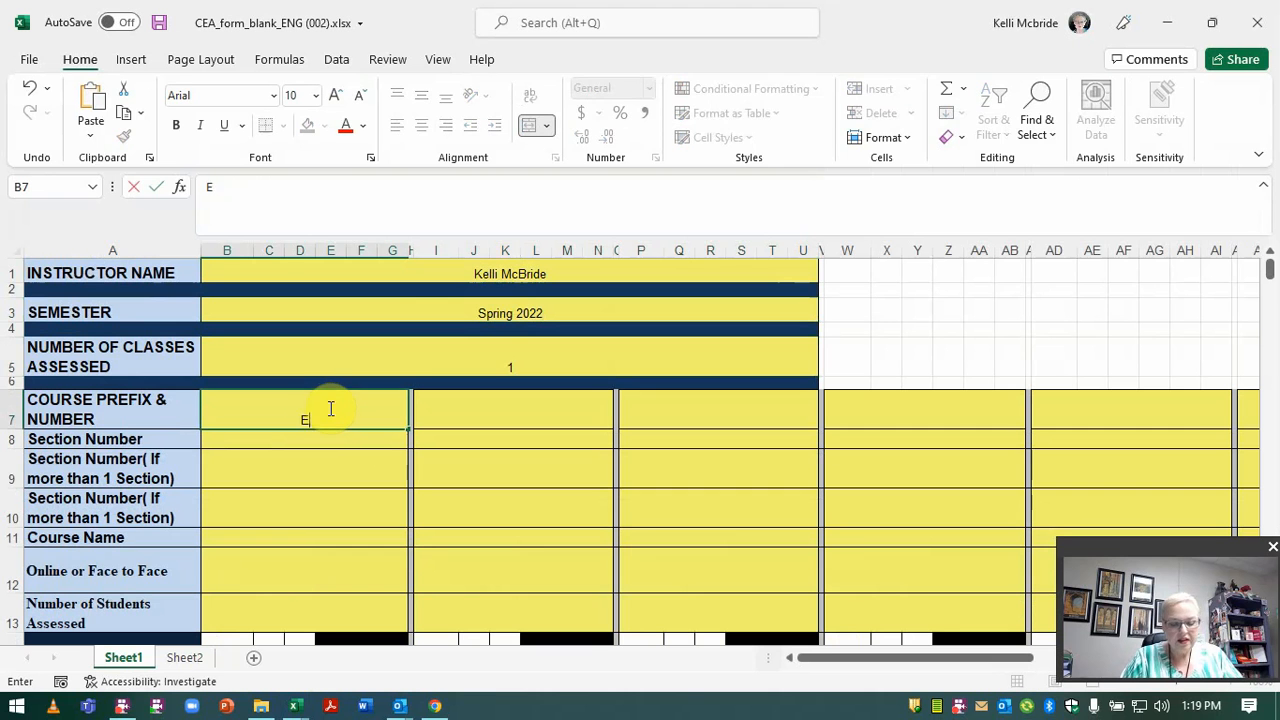
pyautogui.write('NG 2433')
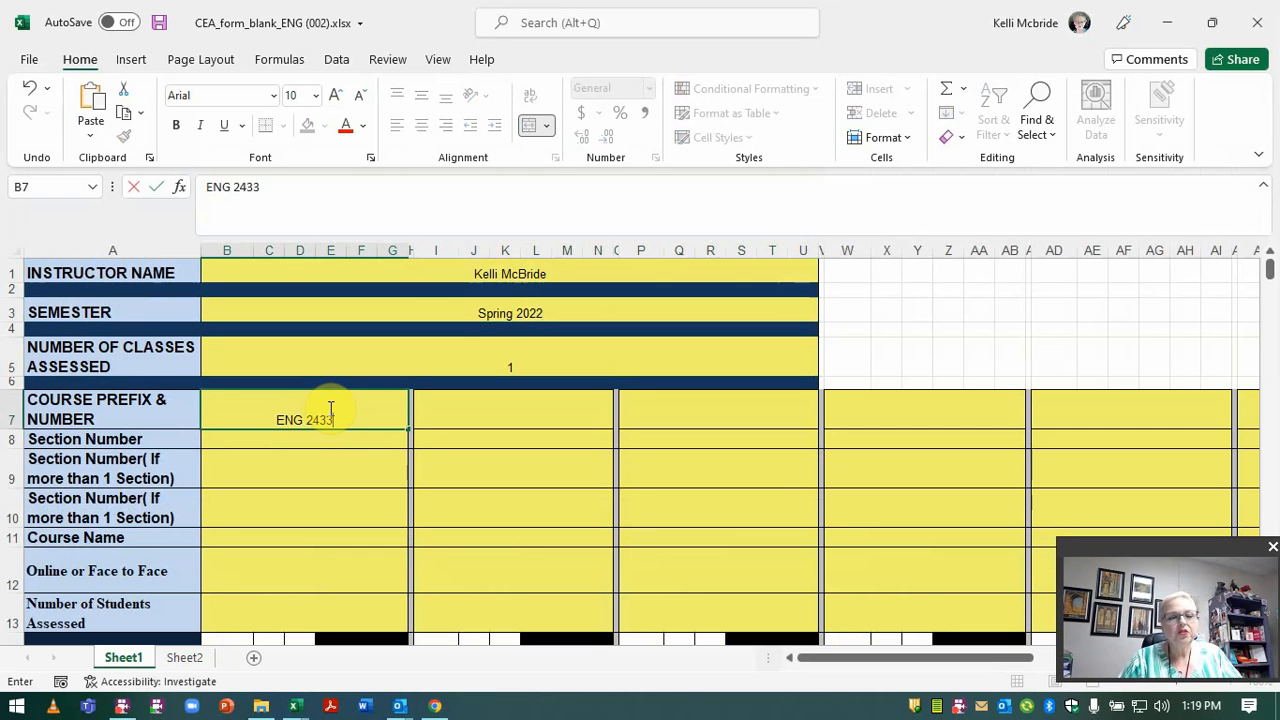
pyautogui.click(332, 441)
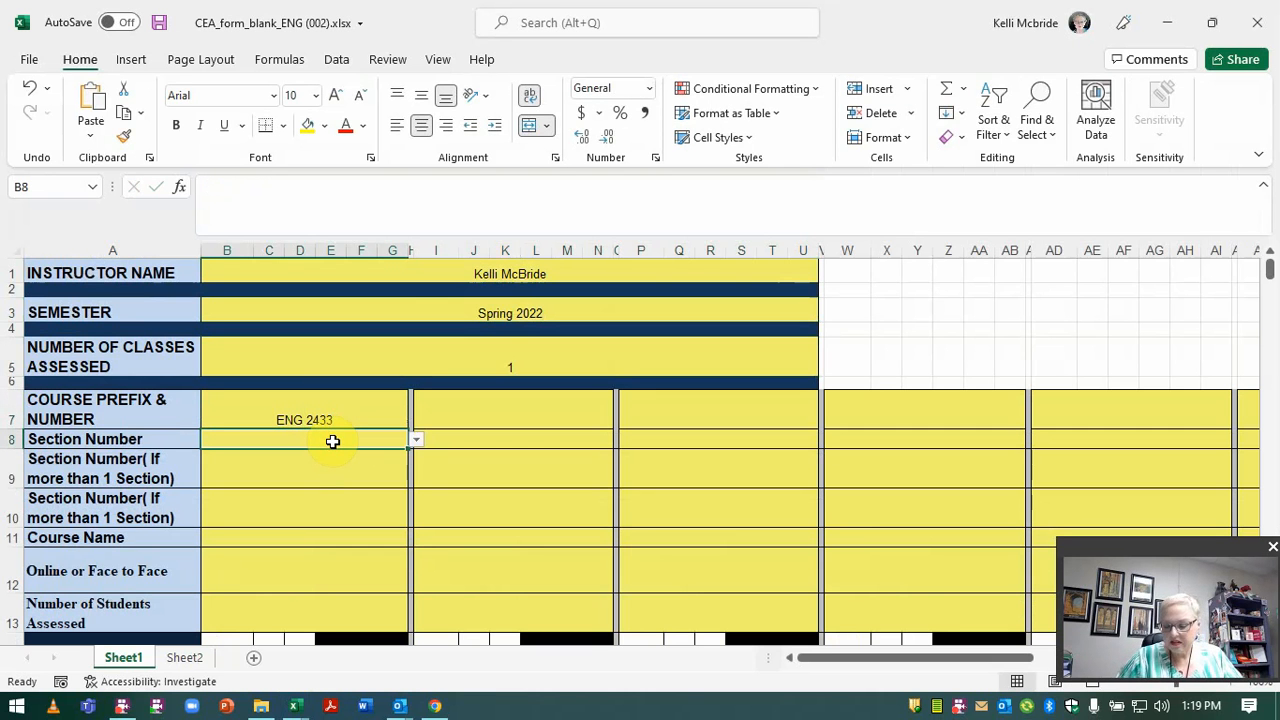
# Set section 01, course name World Literature I, and Face to Face delivery.
pyautogui.click(415, 439)
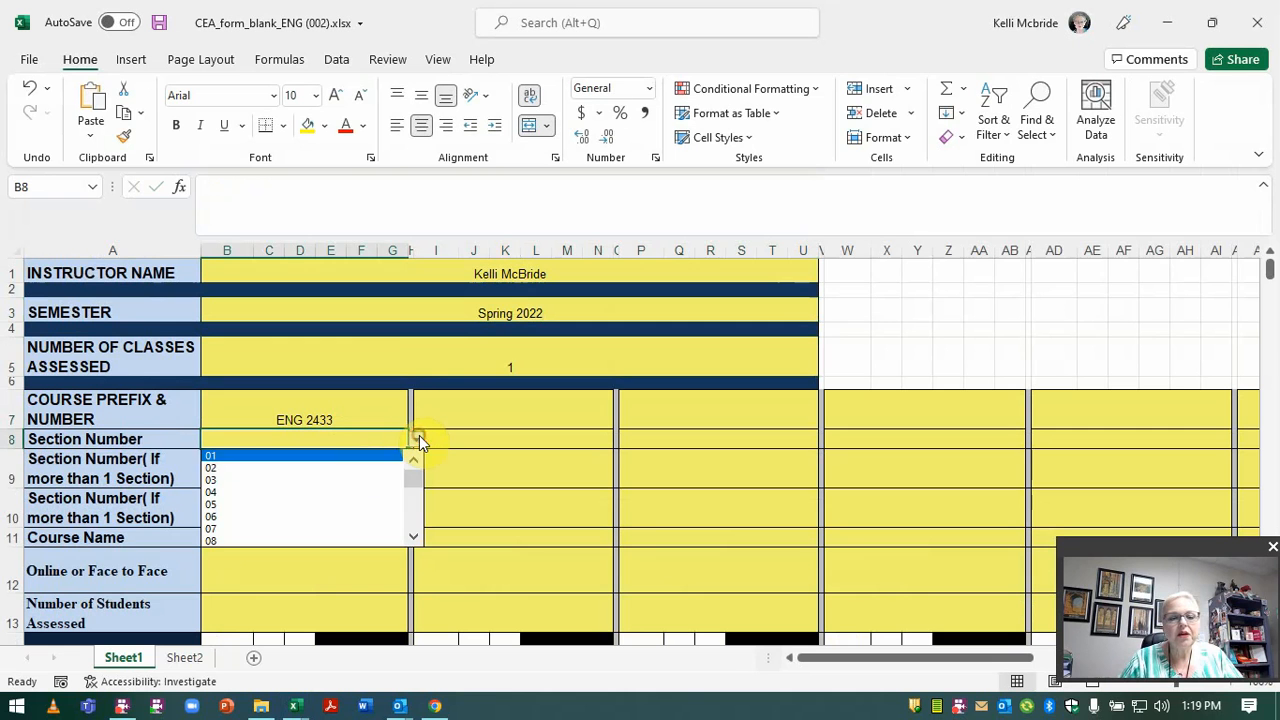
pyautogui.click(365, 456)
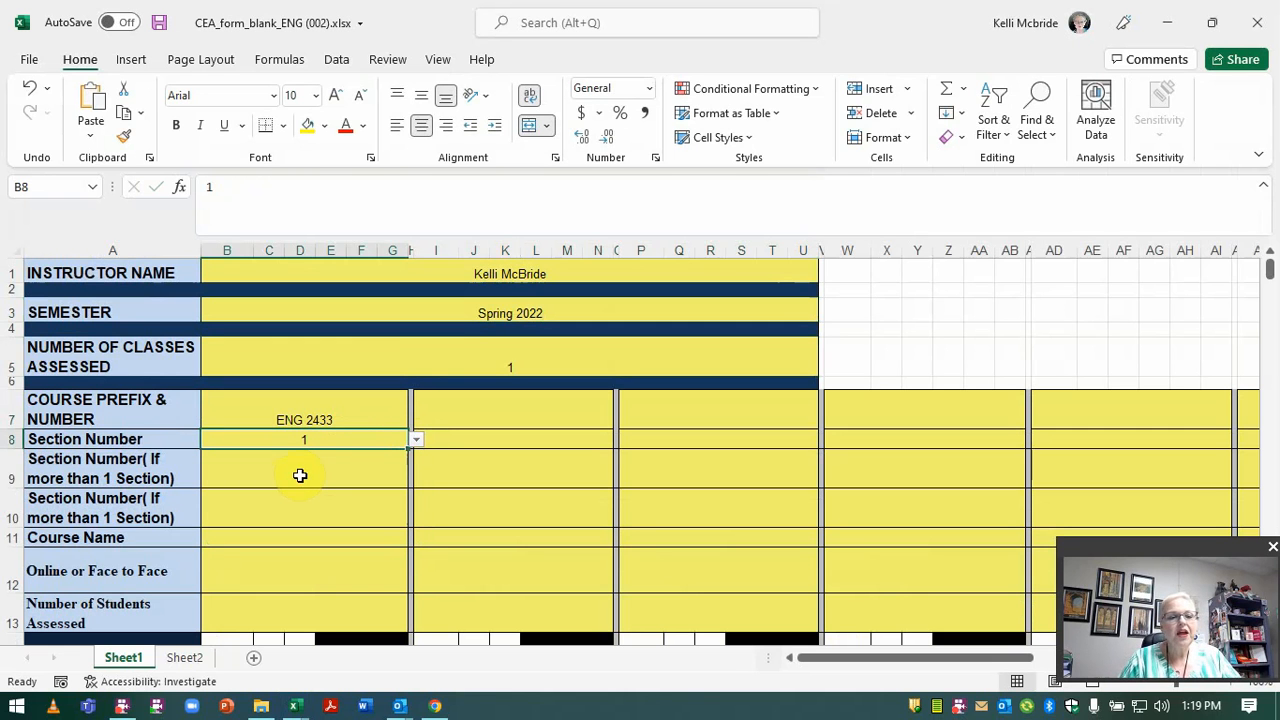
pyautogui.click(300, 475)
pyautogui.click(299, 514)
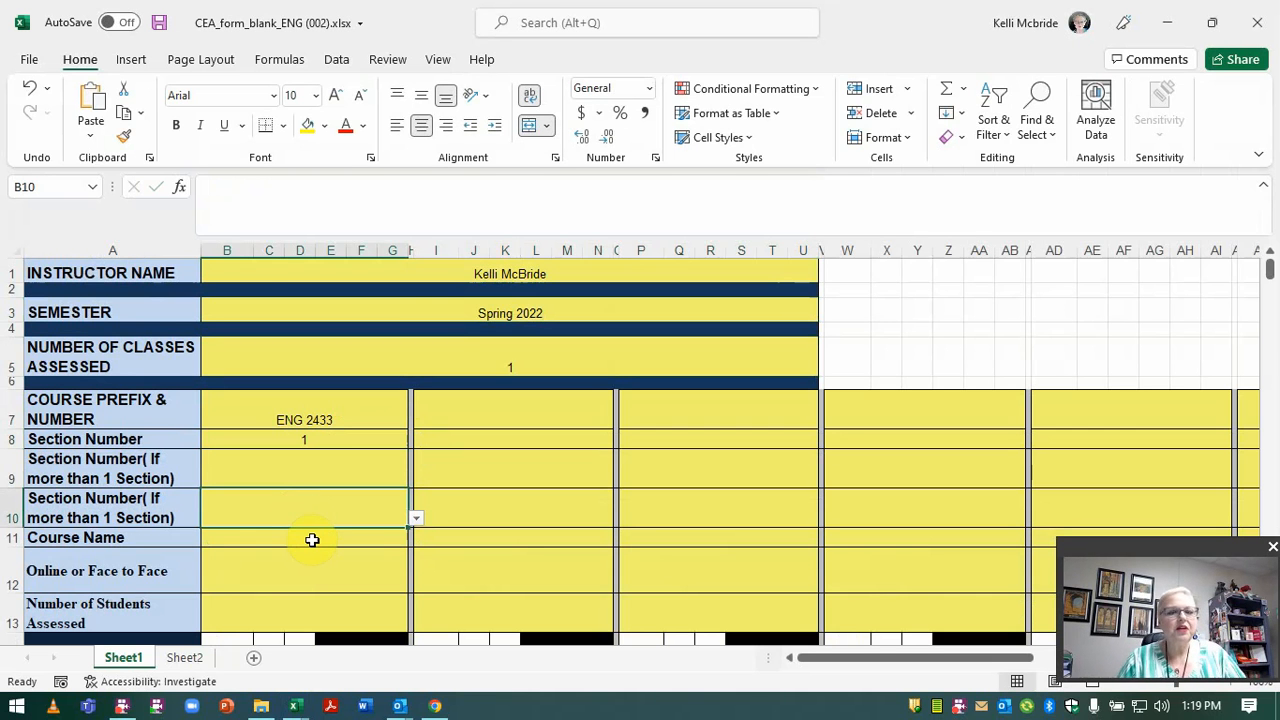
pyautogui.click(311, 539)
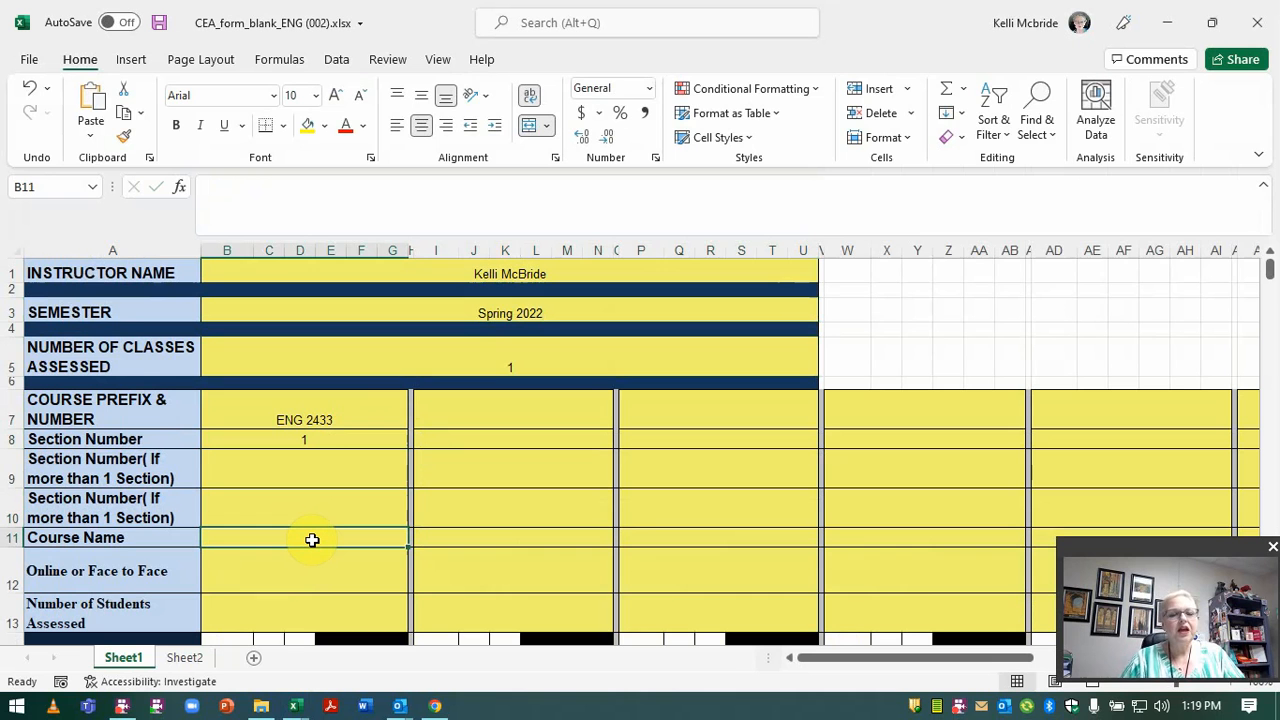
pyautogui.write('Worl')
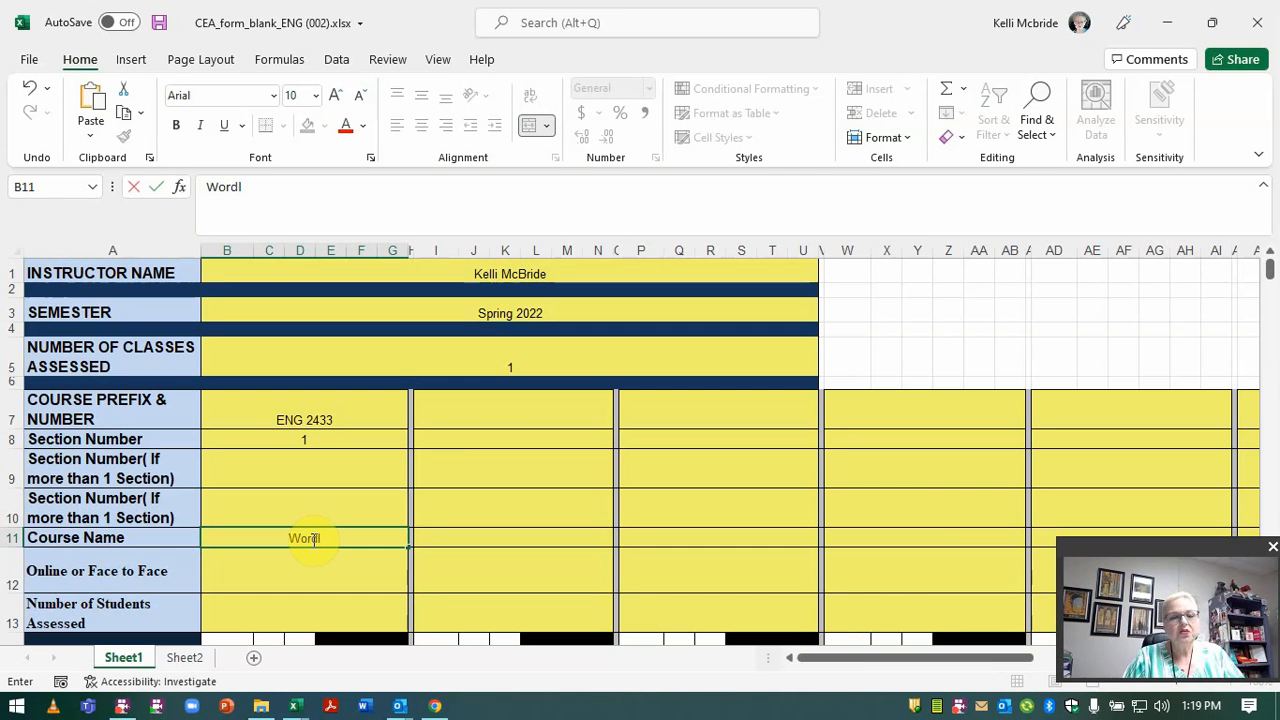
pyautogui.write('d LIter')
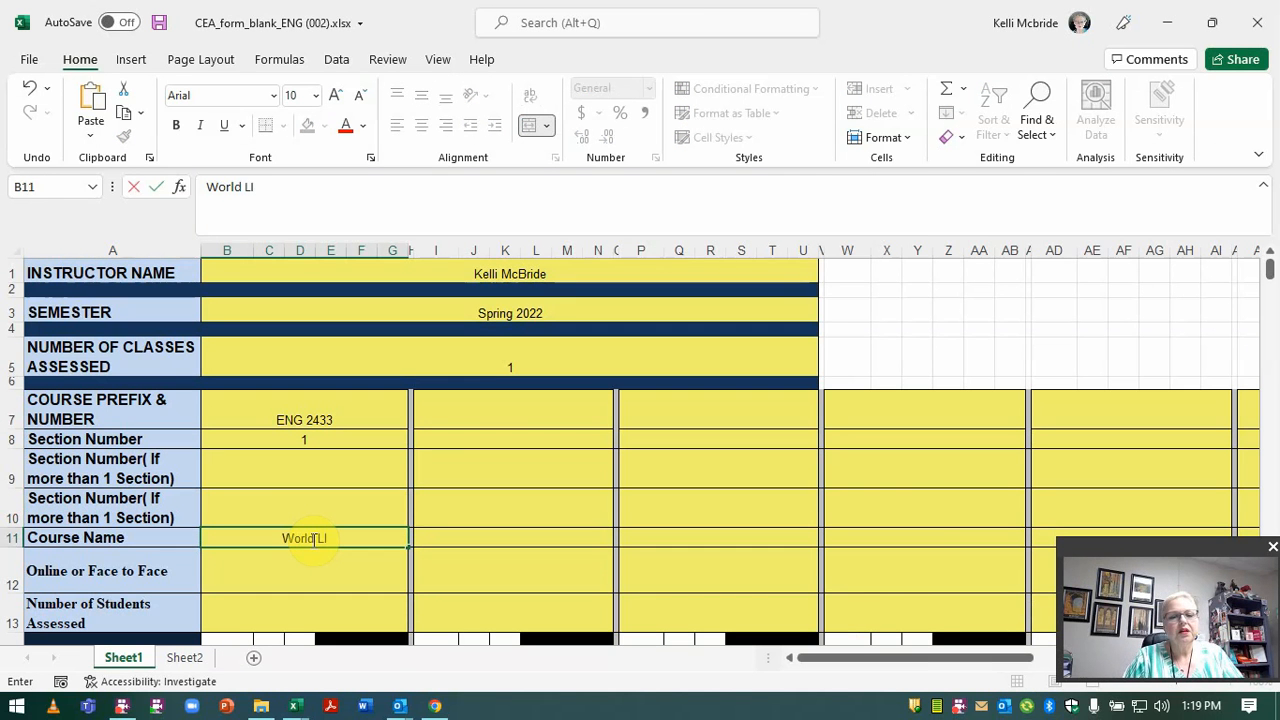
pyautogui.press('BackSpace')
pyautogui.write('ratuure')
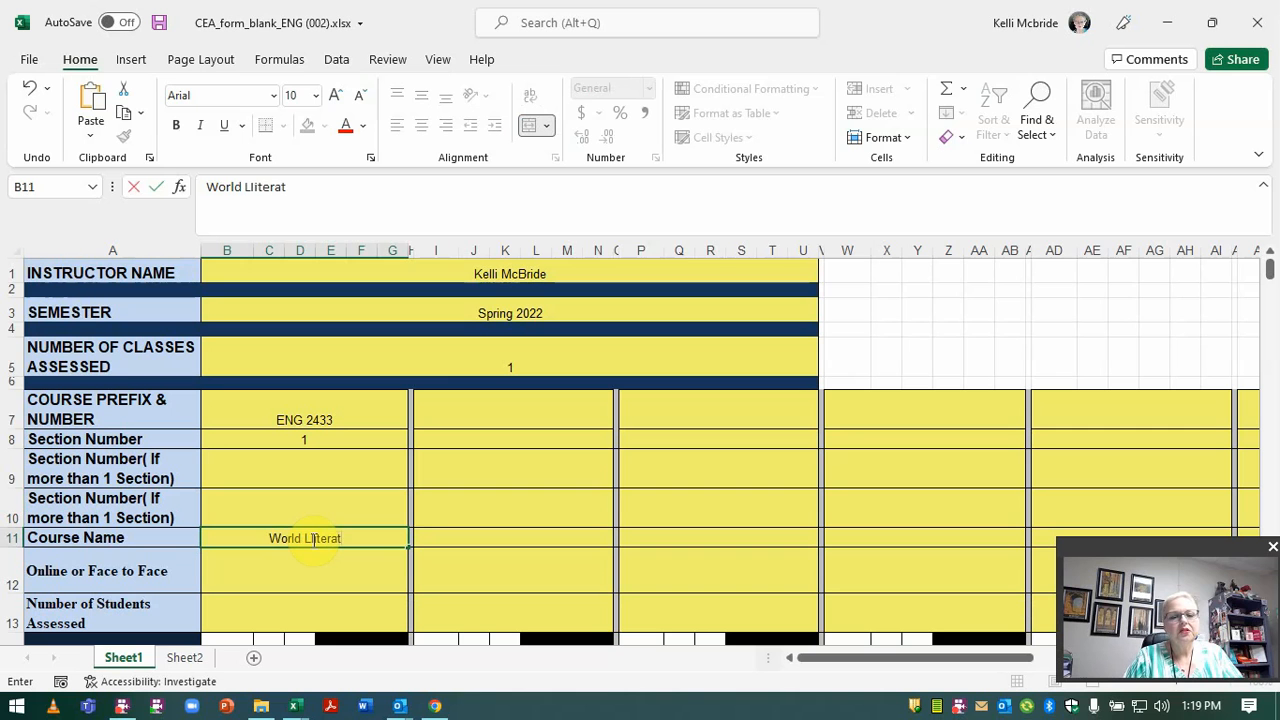
pyautogui.press('BackSpace')
pyautogui.press('BackSpace')
pyautogui.press('BackSpace')
pyautogui.press('BackSpace')
pyautogui.press('BackSpace')
pyautogui.press('BackSpace')
pyautogui.press('BackSpace')
pyautogui.press('BackSpace')
pyautogui.press('BackSpace')
pyautogui.press('BackSpace')
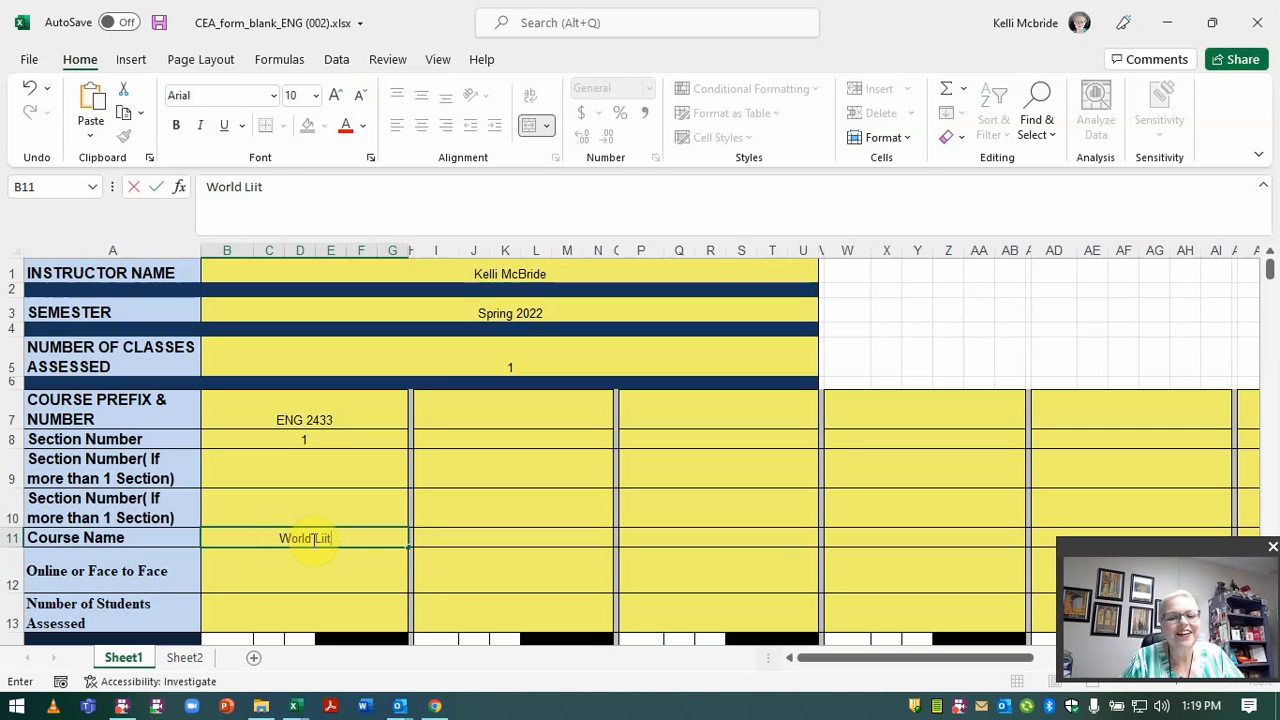
pyautogui.write('terature I')
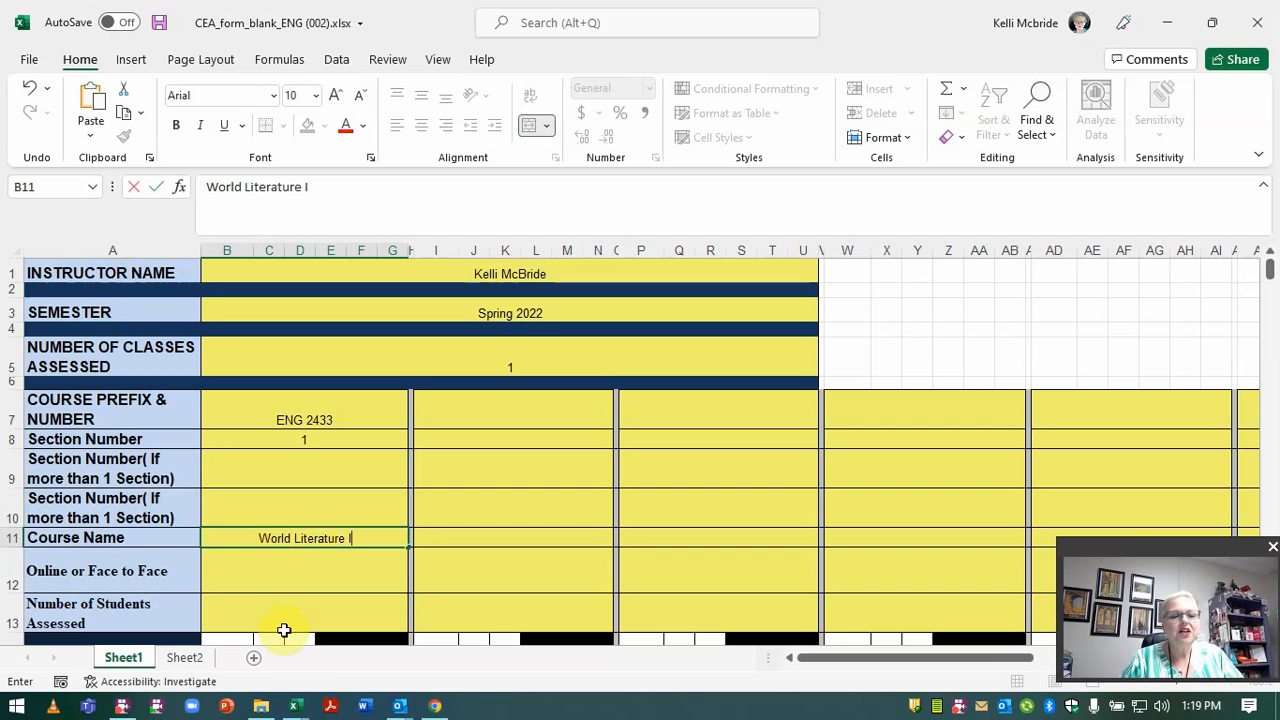
pyautogui.click(283, 586)
pyautogui.click(414, 585)
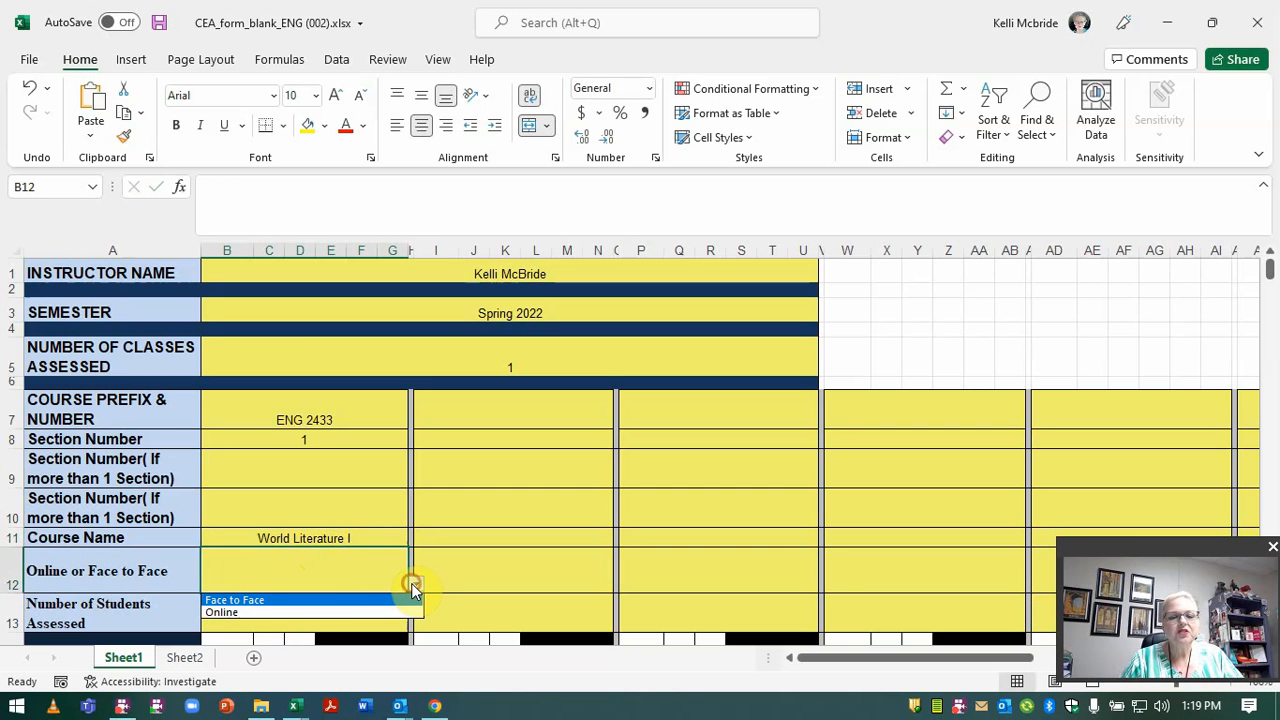
pyautogui.click(347, 601)
# Enter 5 students assessed, Test scores 48 and 86, and Writing scores 27 and 78.
pyautogui.scroll(-3, 353, 527)
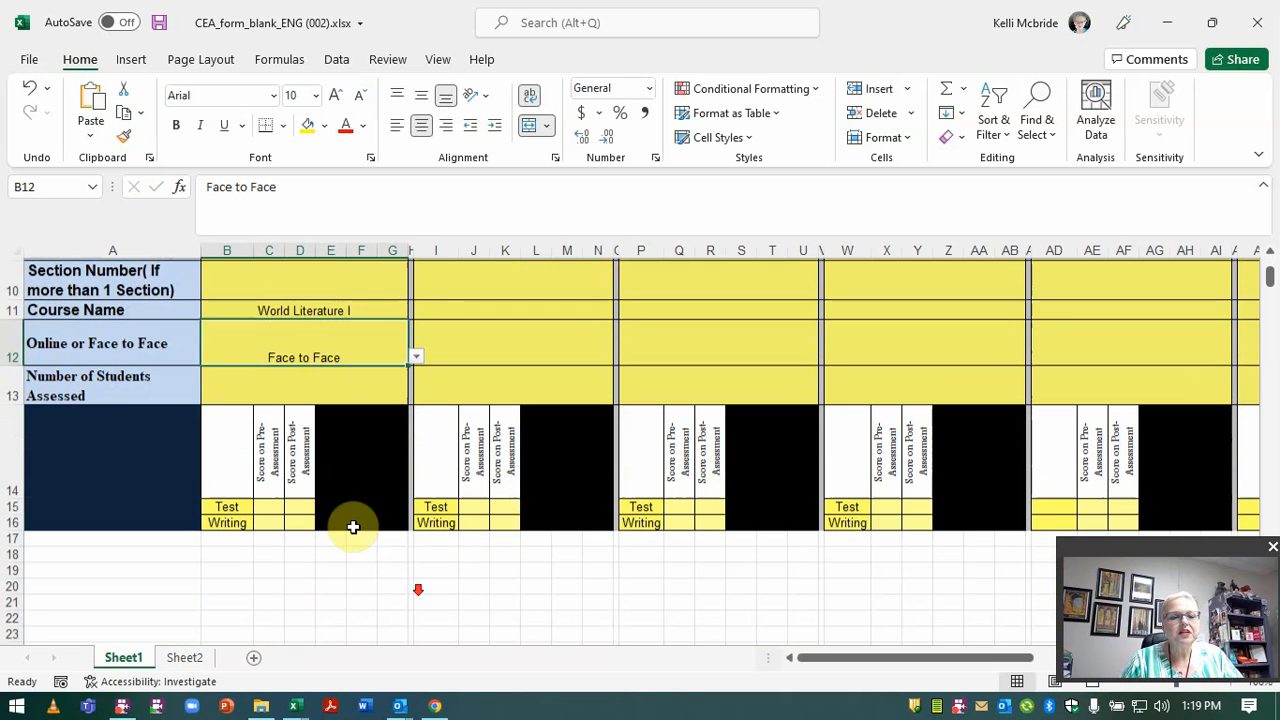
pyautogui.click(358, 396)
pyautogui.write('5')
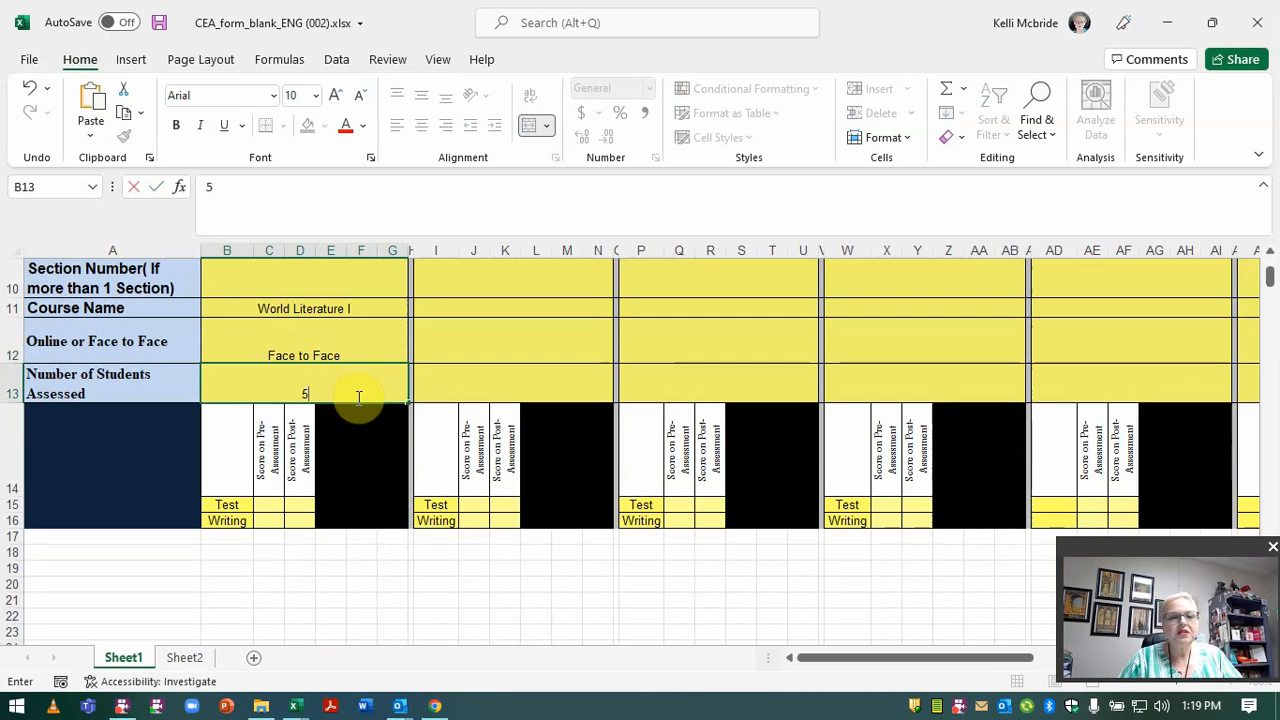
pyautogui.click(268, 506)
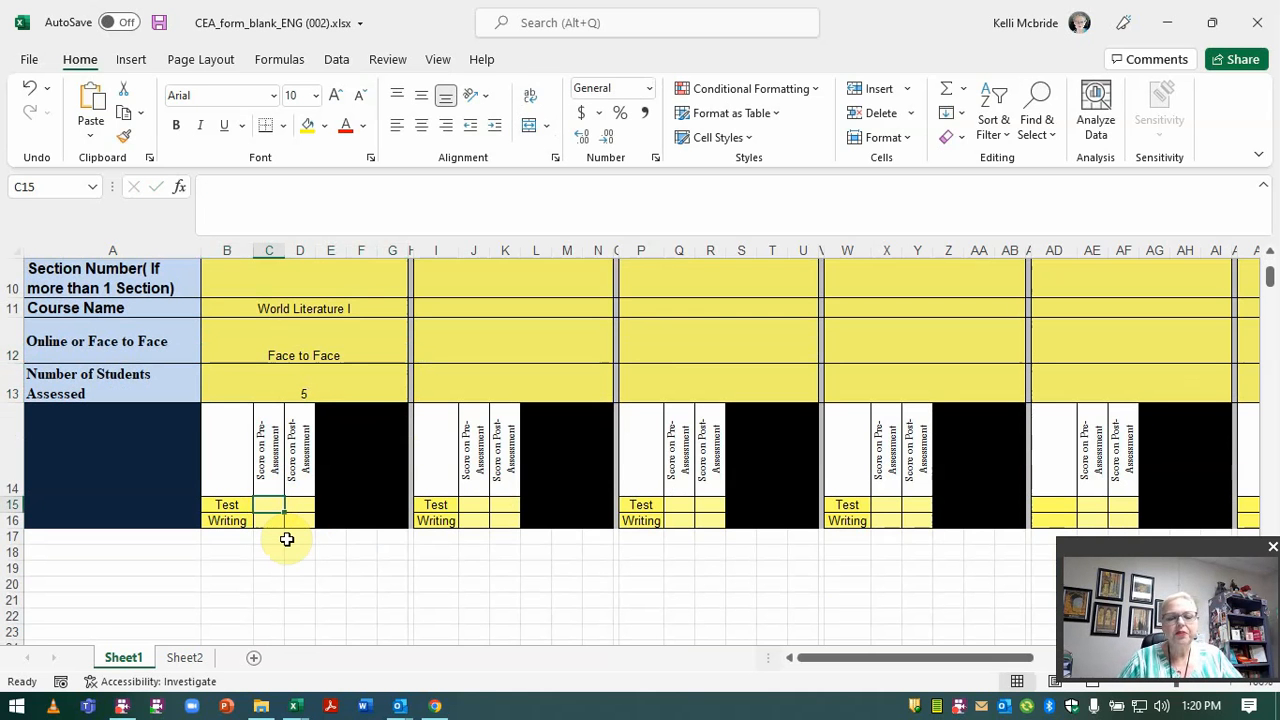
pyautogui.write('48')
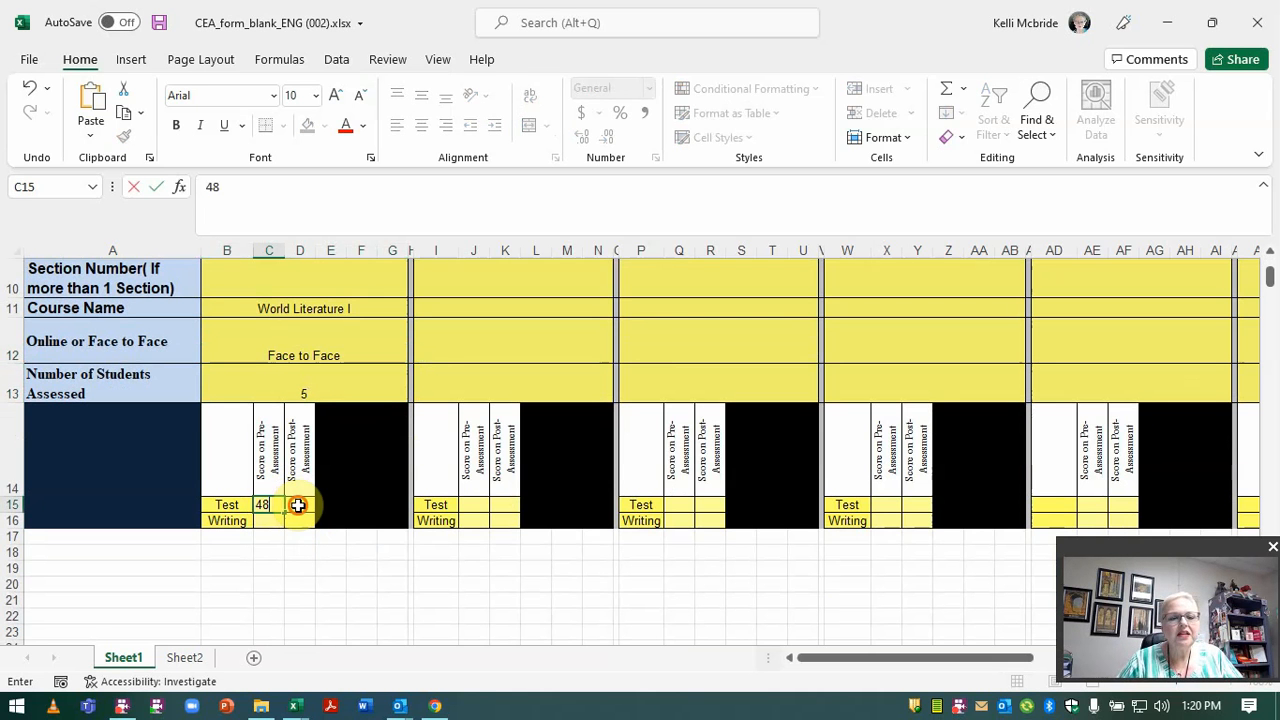
pyautogui.click(298, 505)
pyautogui.write('86')
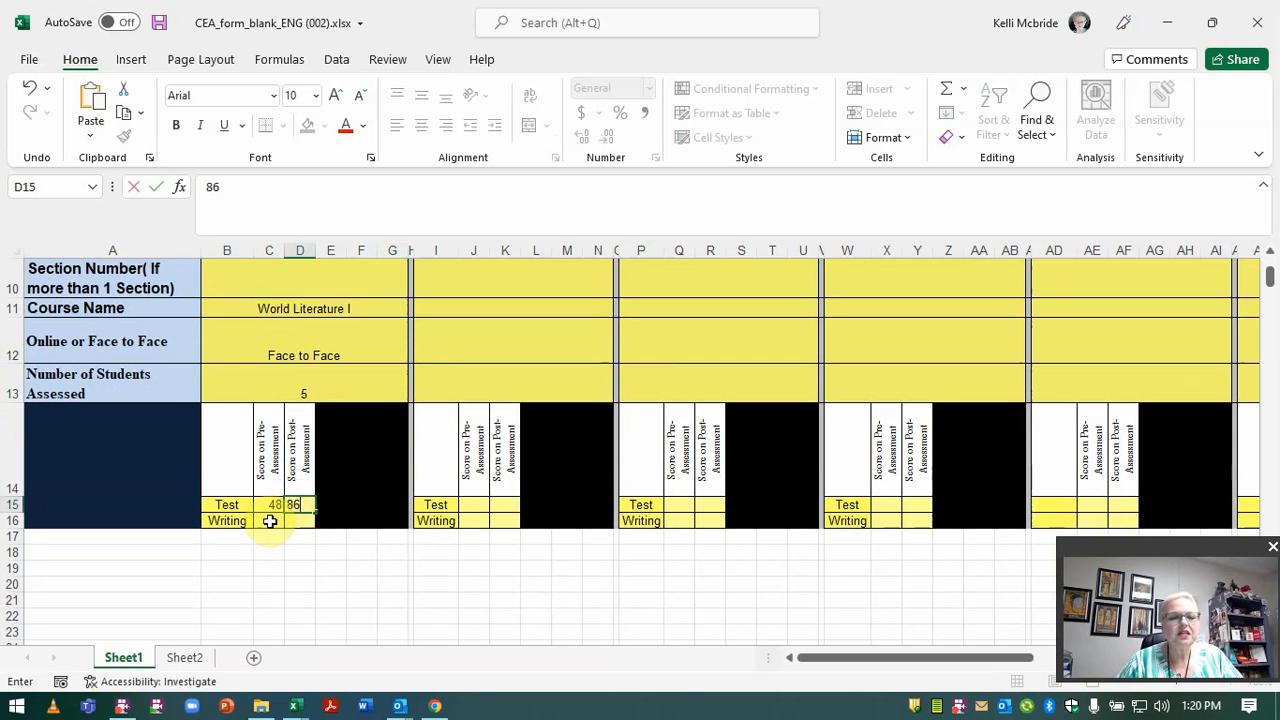
pyautogui.click(269, 520)
pyautogui.write('27')
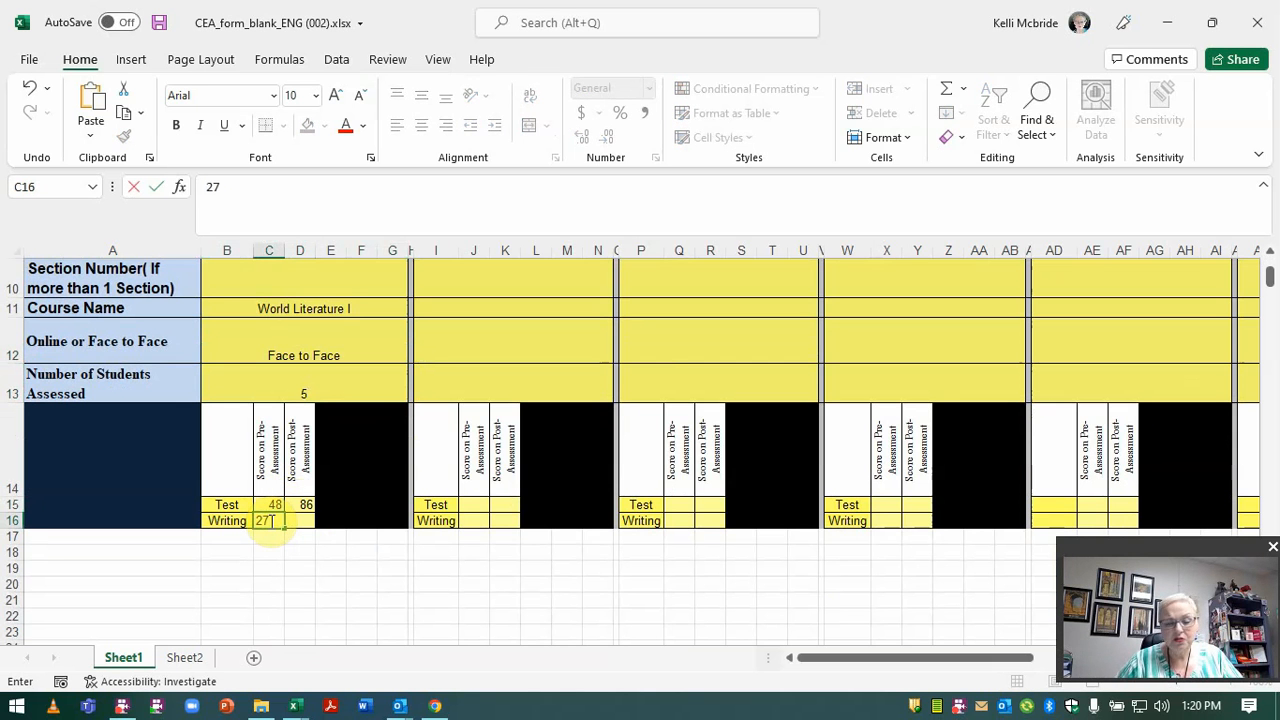
pyautogui.click(297, 521)
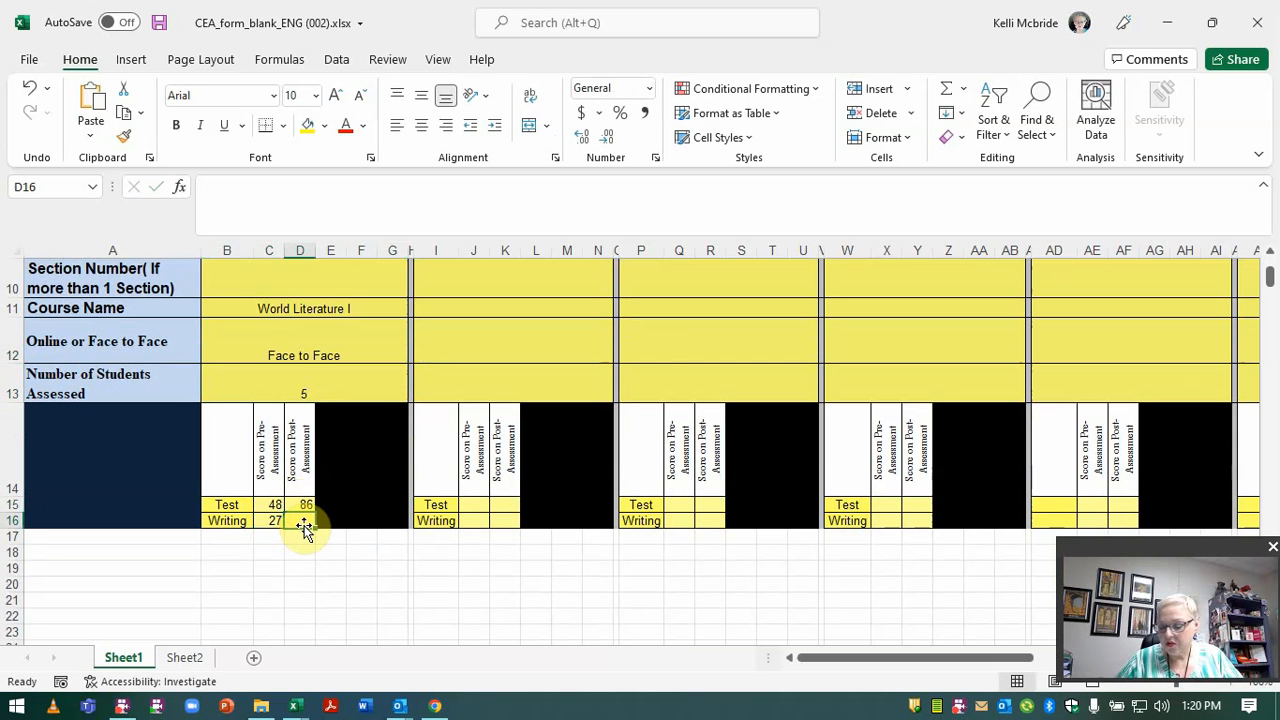
pyautogui.write('78')
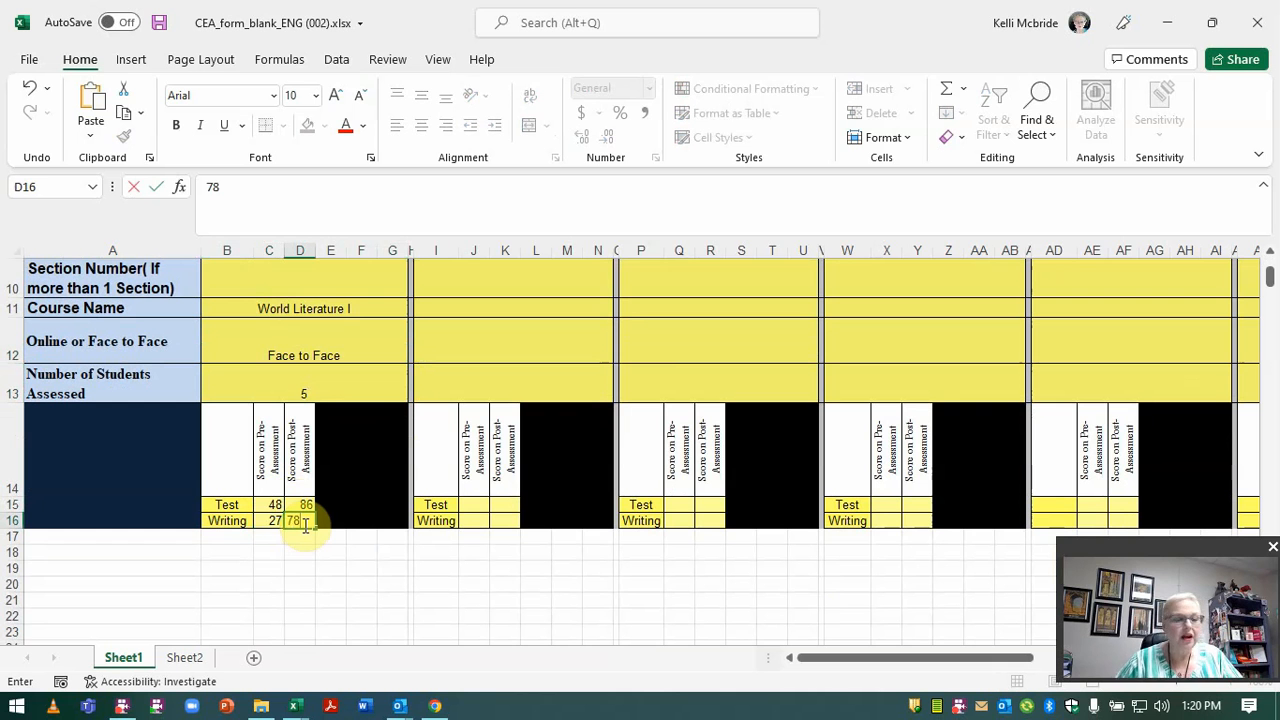
pyautogui.click(296, 567)
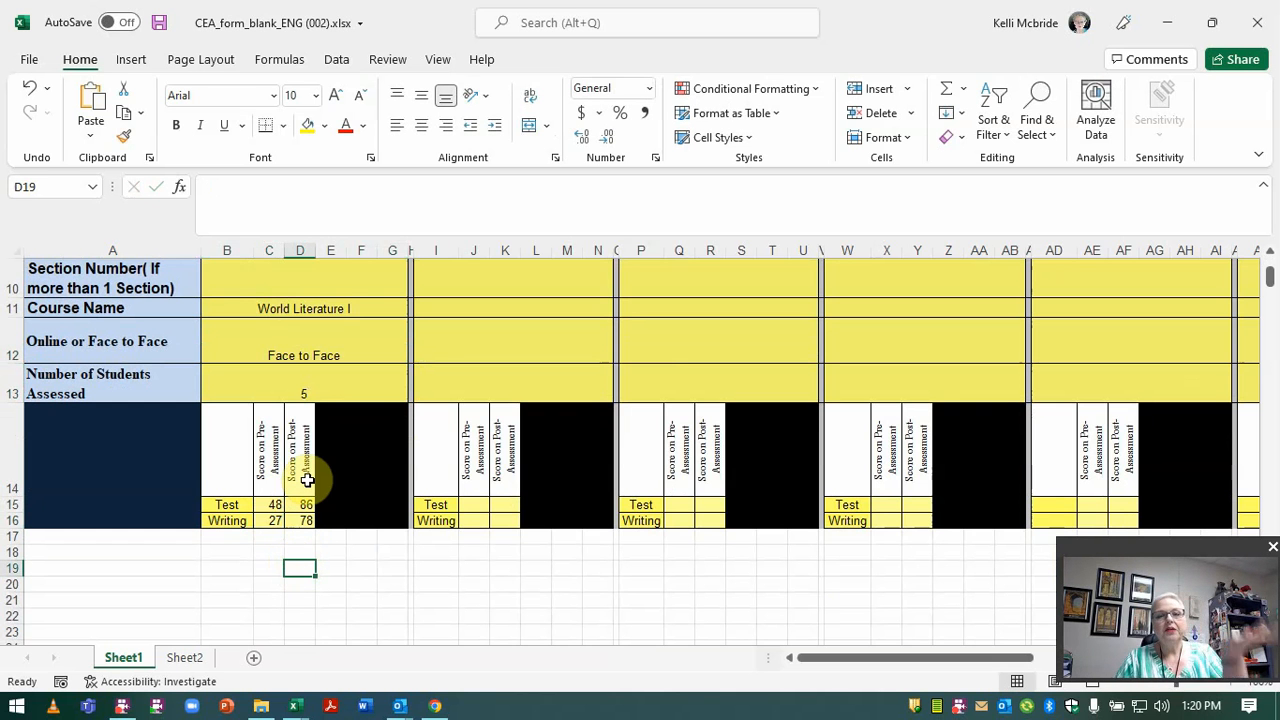
# Save the form in the Spring 2022 folder as the instructor's surname plus 'CEA Spring 2022'.
pyautogui.click(27, 55)
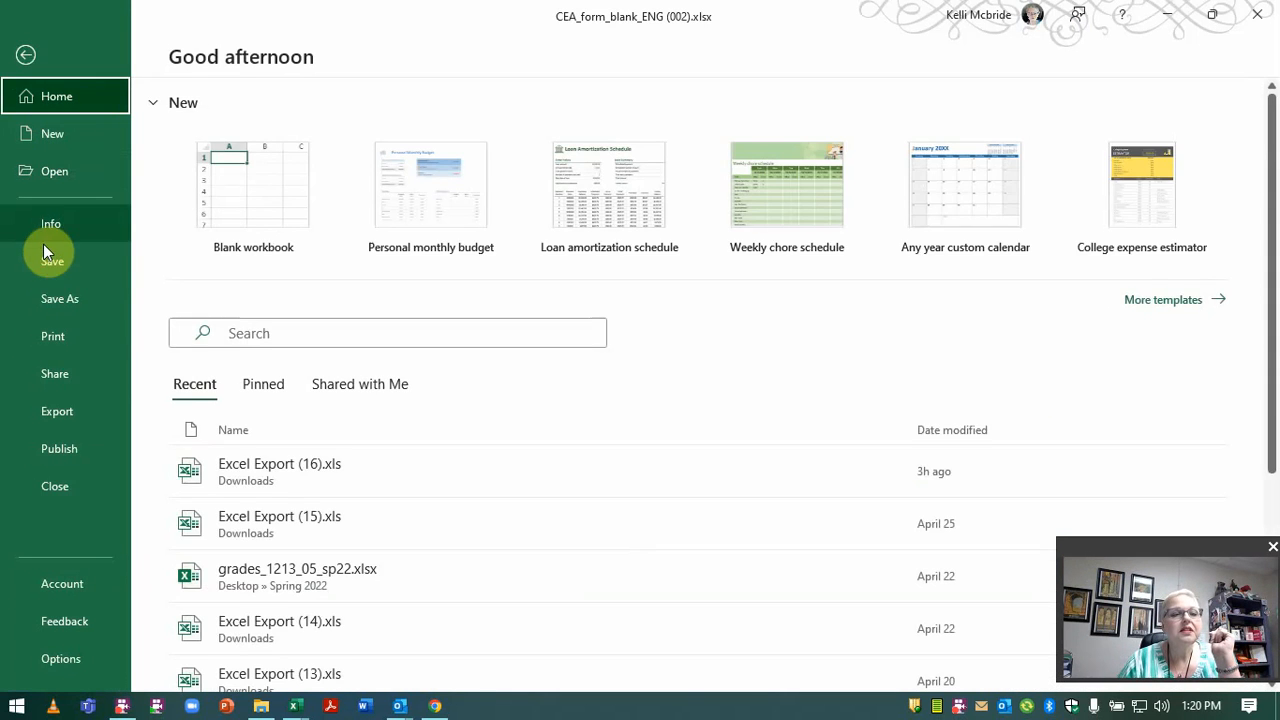
pyautogui.click(60, 297)
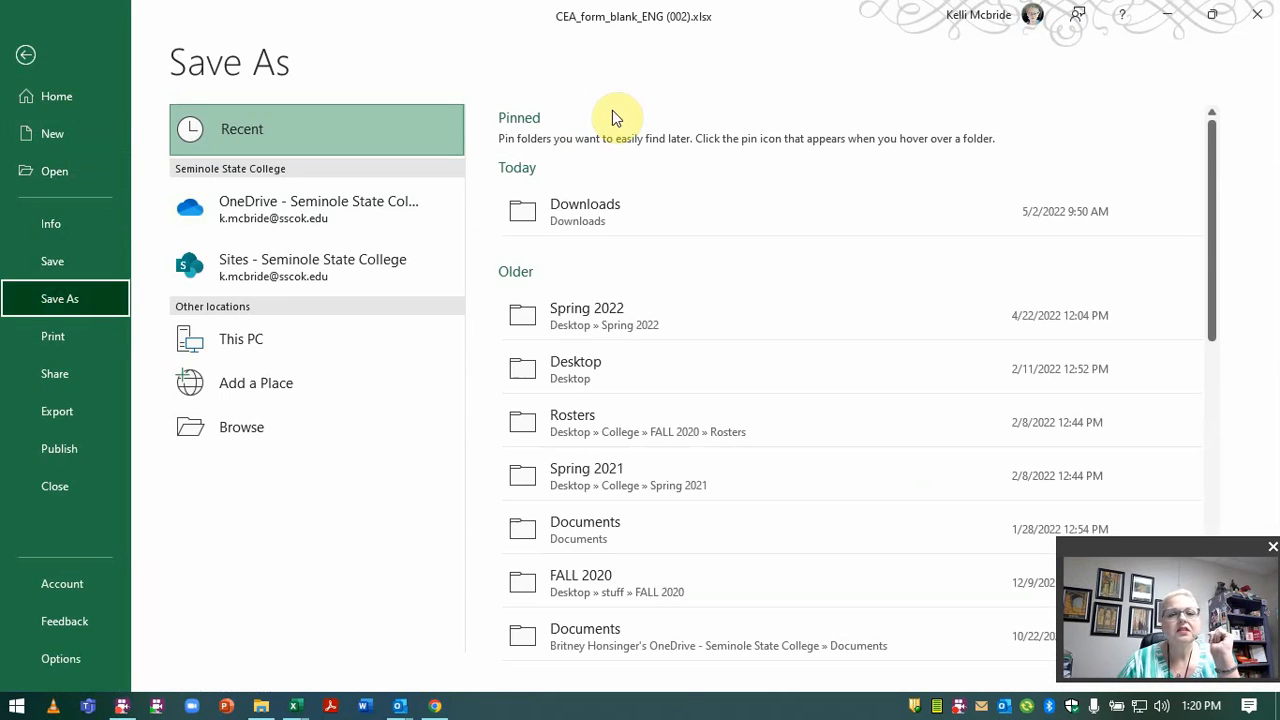
pyautogui.click(598, 319)
pyautogui.click(667, 141)
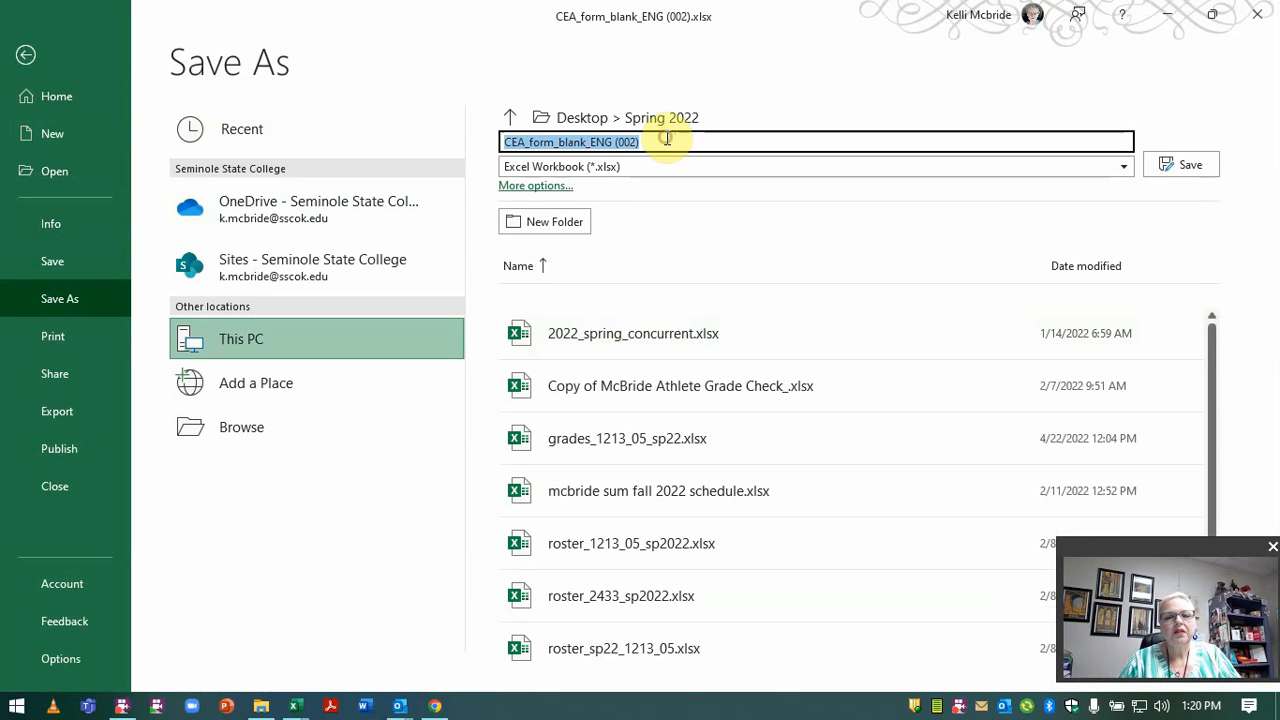
pyautogui.write('MCBRI')
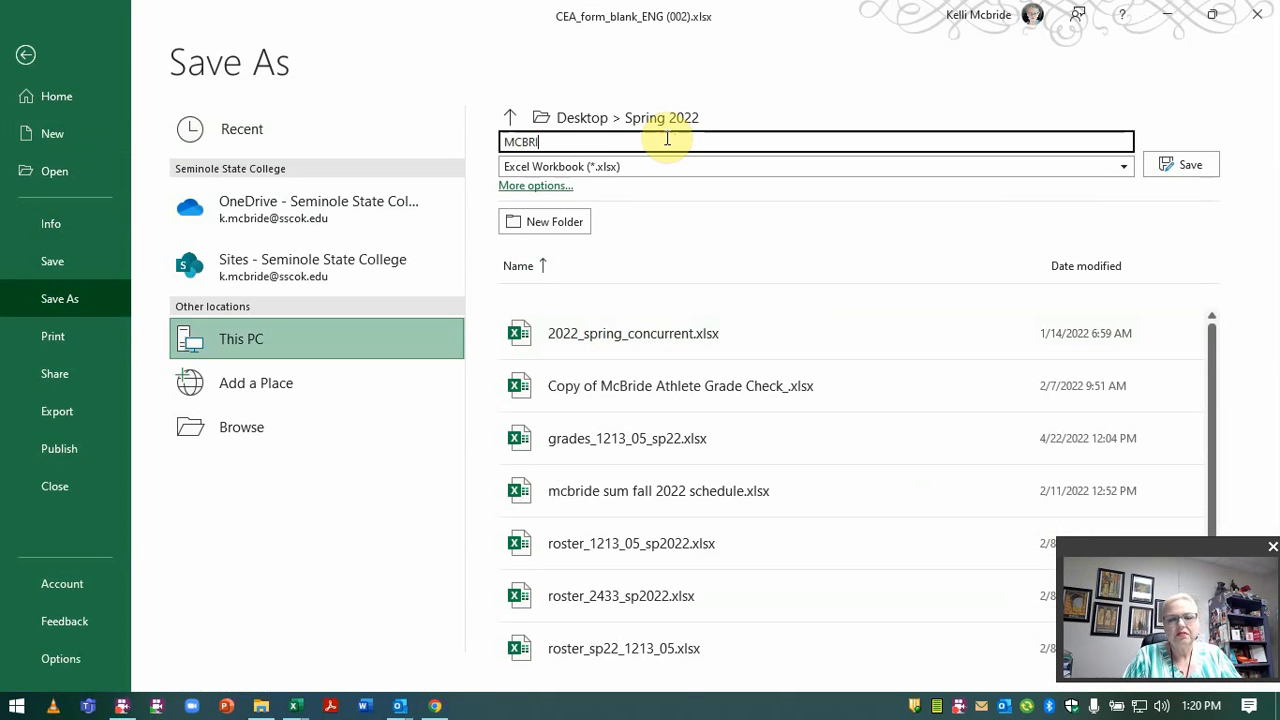
pyautogui.write('DE')
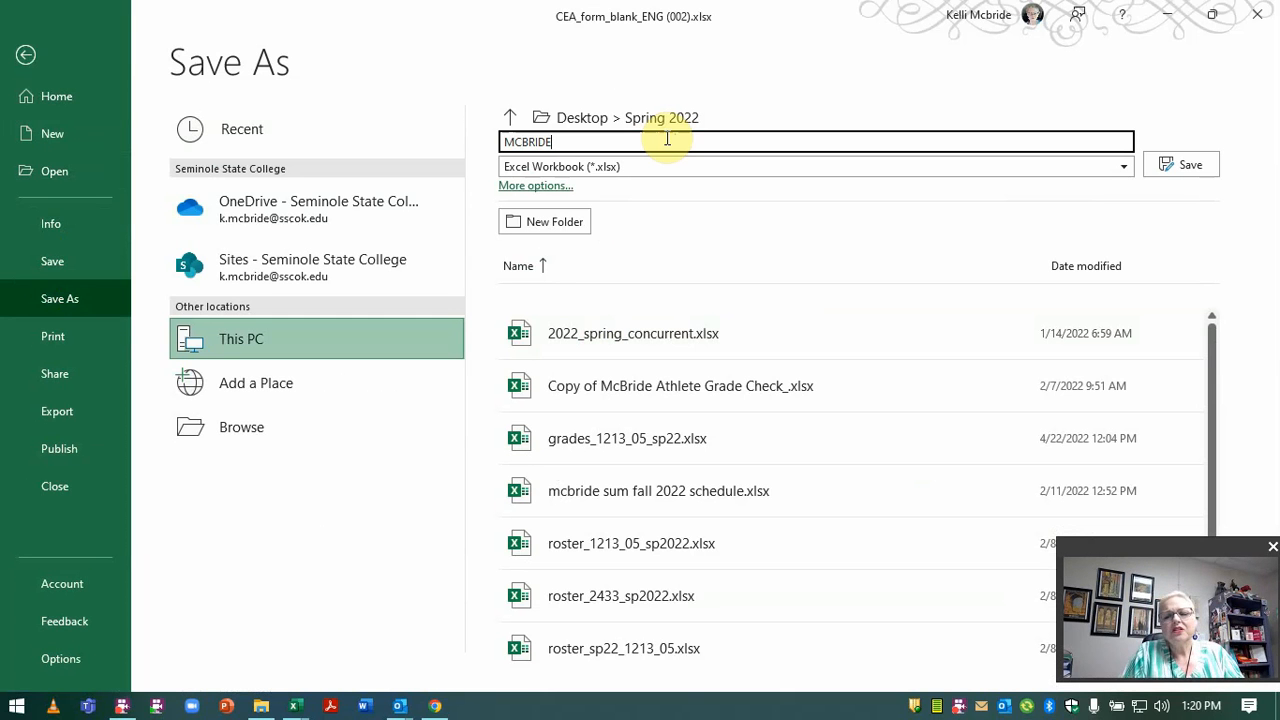
pyautogui.write('CEA ')
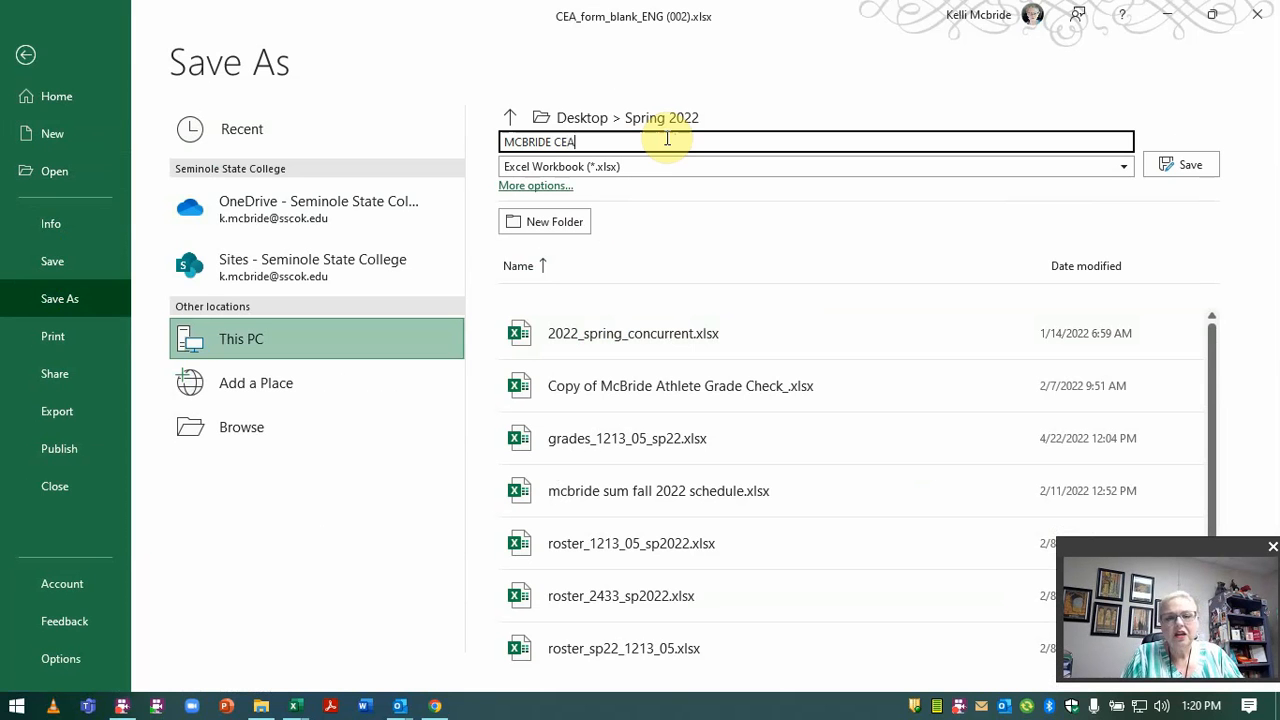
pyautogui.write('SPr')
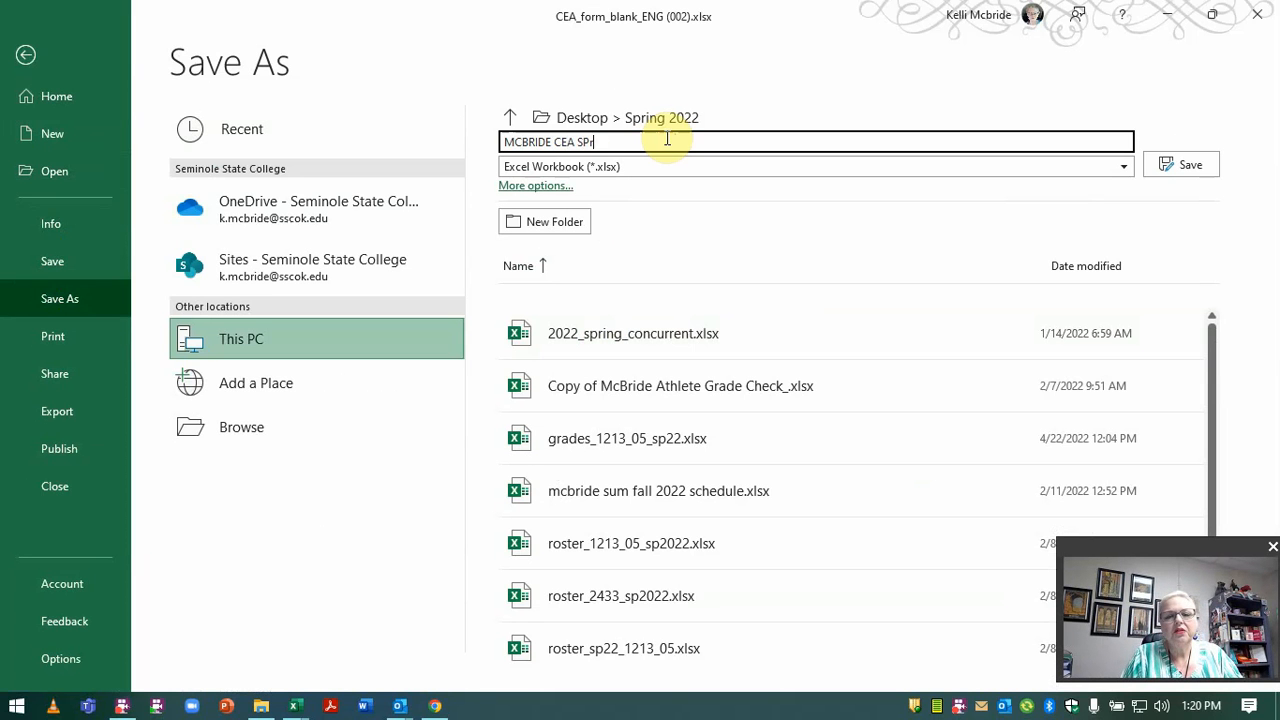
pyautogui.write('ining 2')
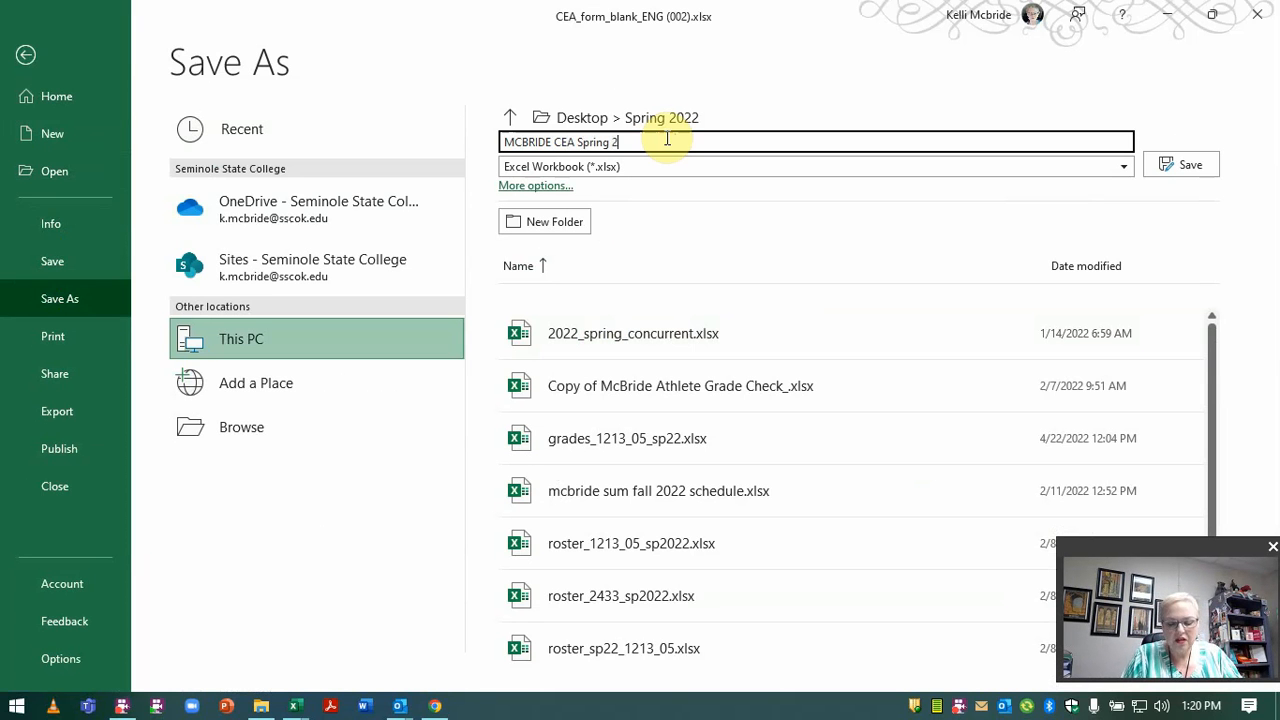
pyautogui.write('022')
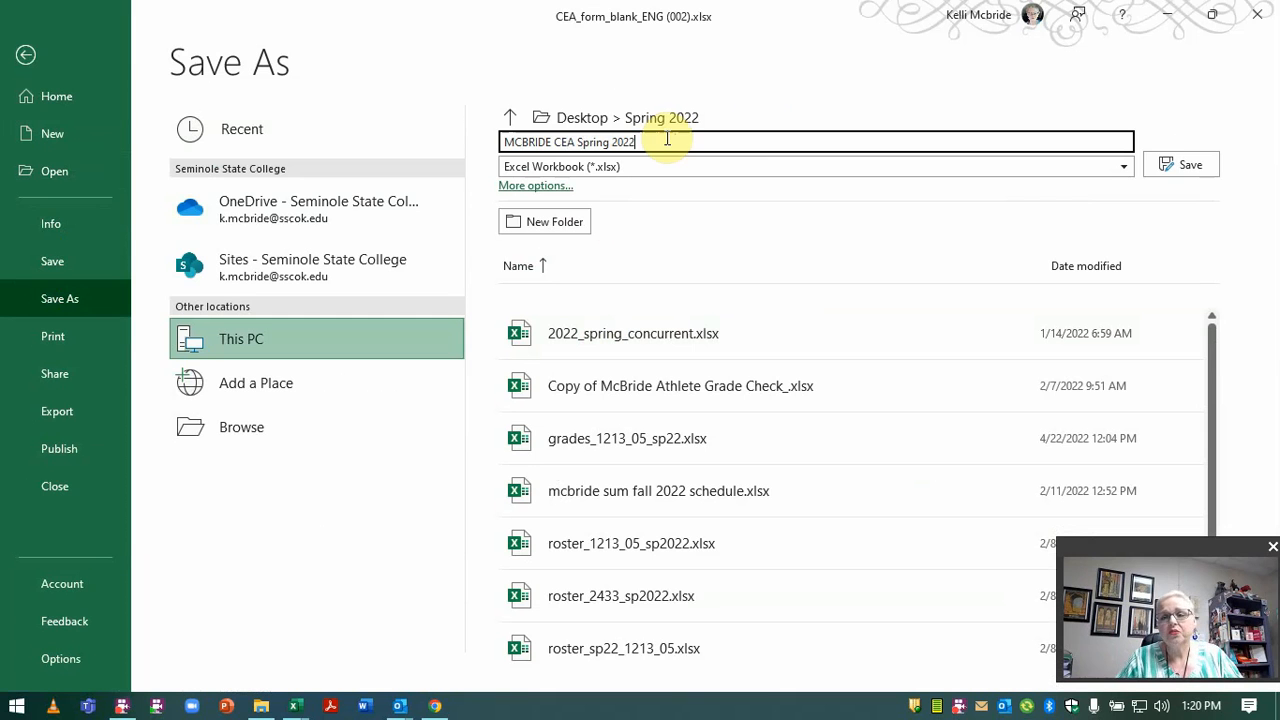
pyautogui.click(1187, 164)
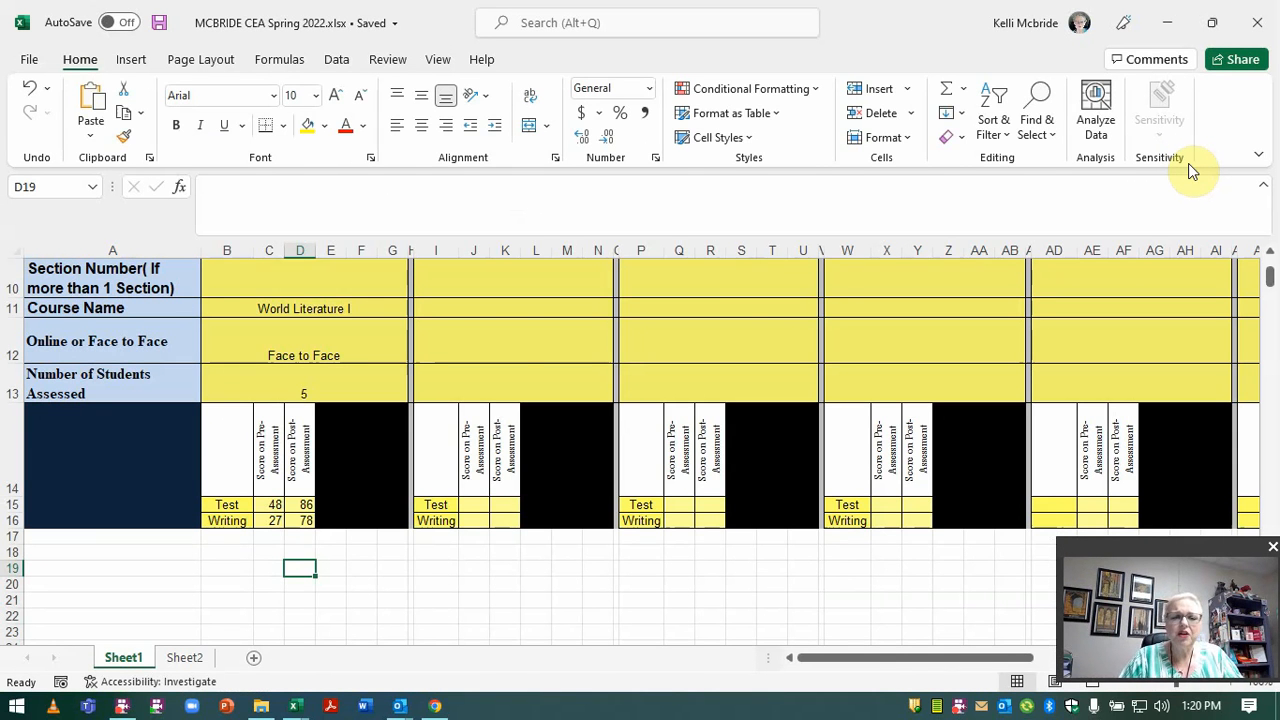
# Close the saved workbook, the read-only blank form, and Excel.
pyautogui.click(1257, 22)
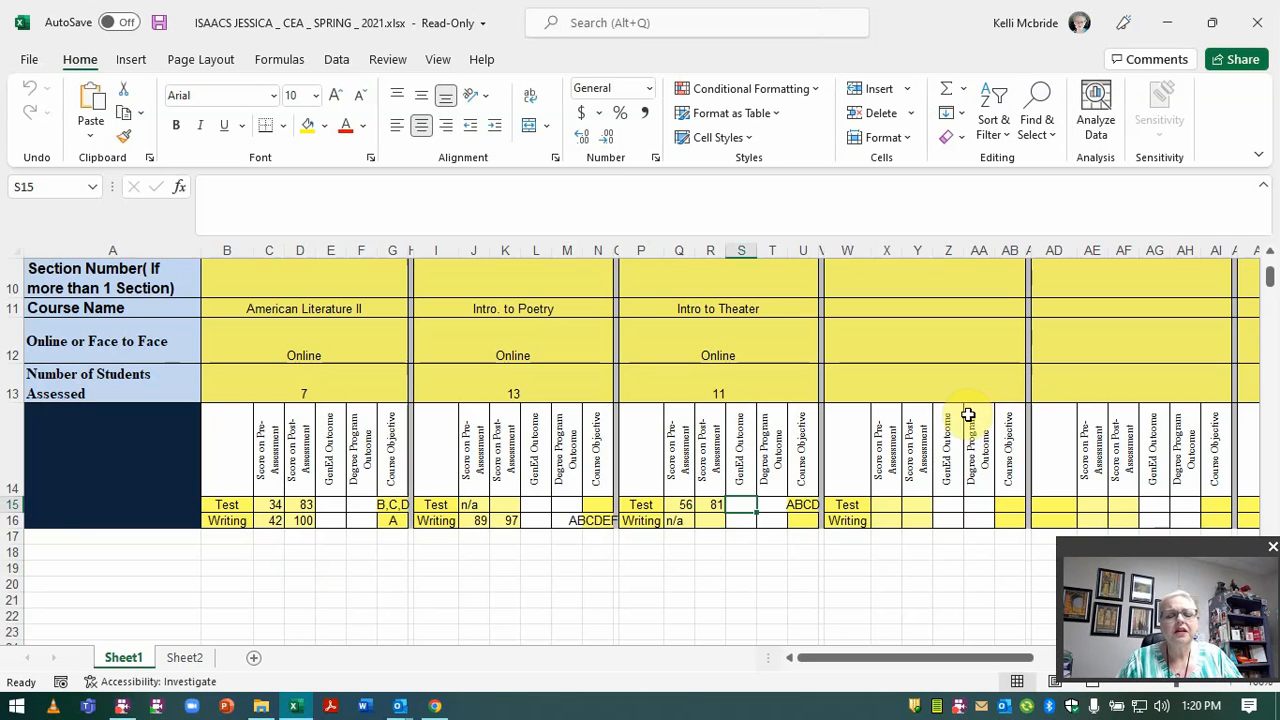
pyautogui.click(1257, 22)
pyautogui.click(1257, 22)
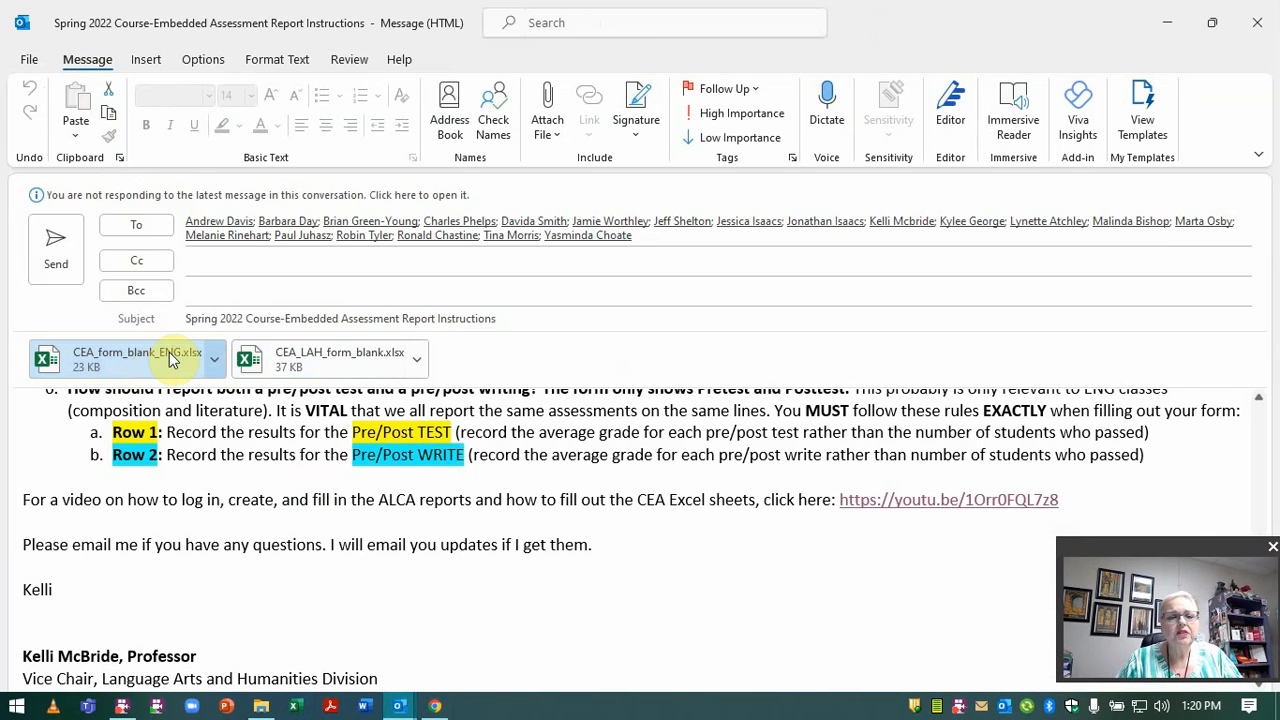
pyautogui.doubleClick(338, 354)
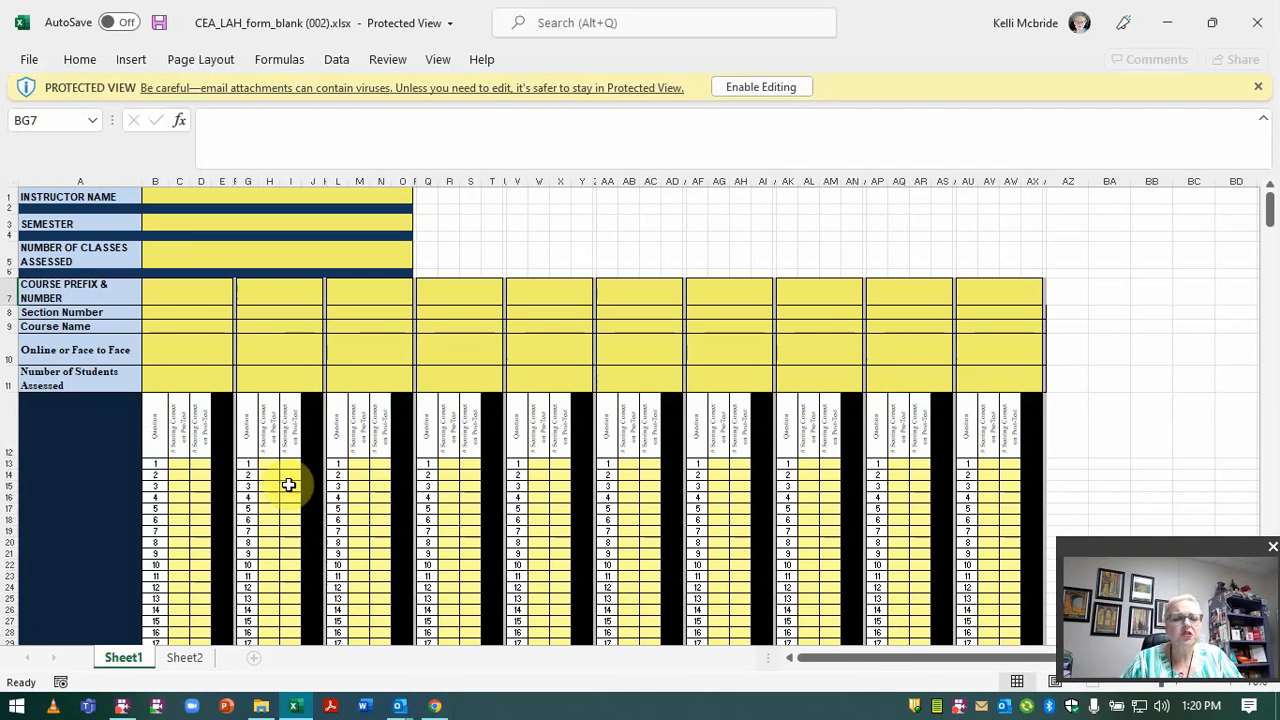
pyautogui.scroll(3, 288, 485)
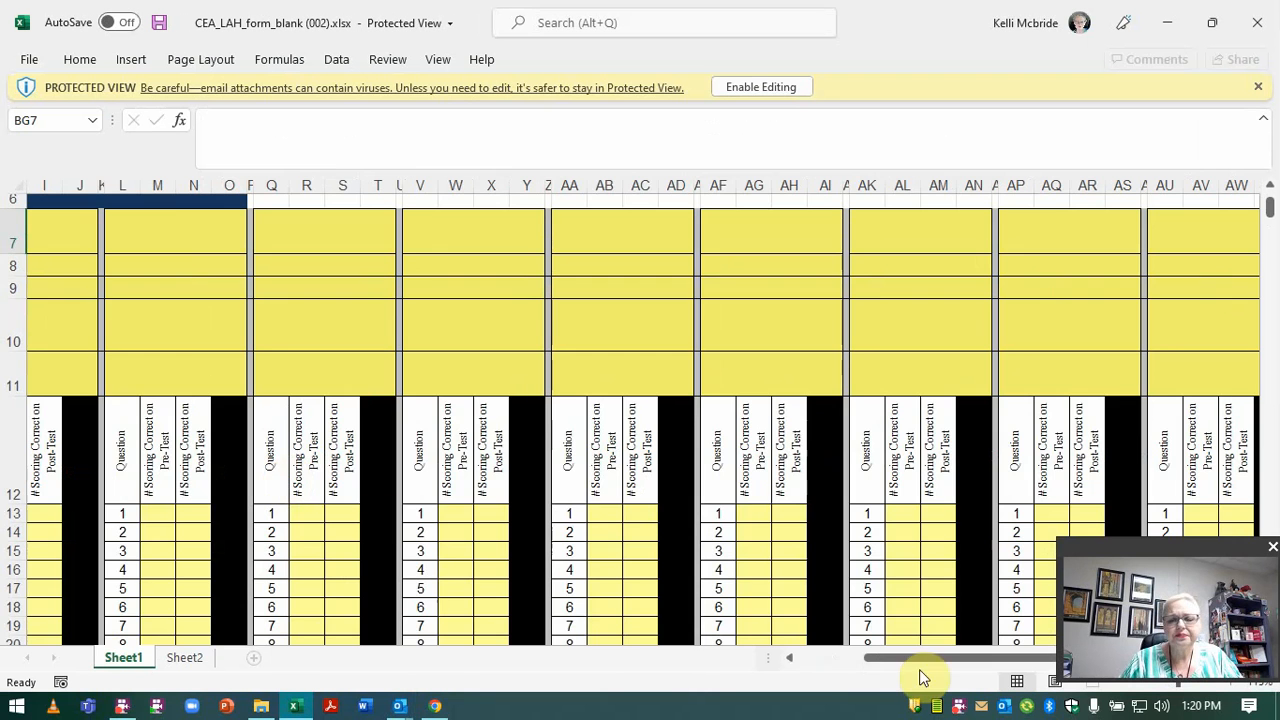
pyautogui.moveTo(929, 660); pyautogui.dragTo(858, 660)
pyautogui.scroll(2, 584, 492)
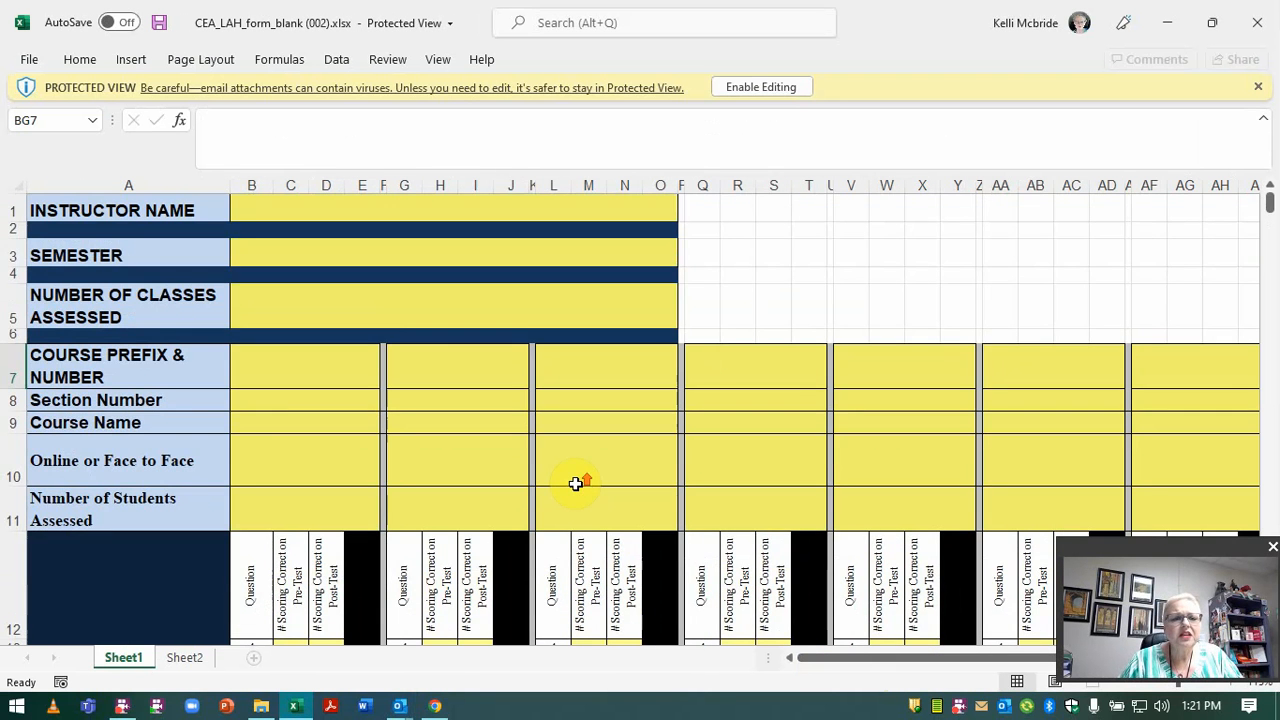
pyautogui.scroll(-4, 575, 483)
pyautogui.scroll(3, 305, 495)
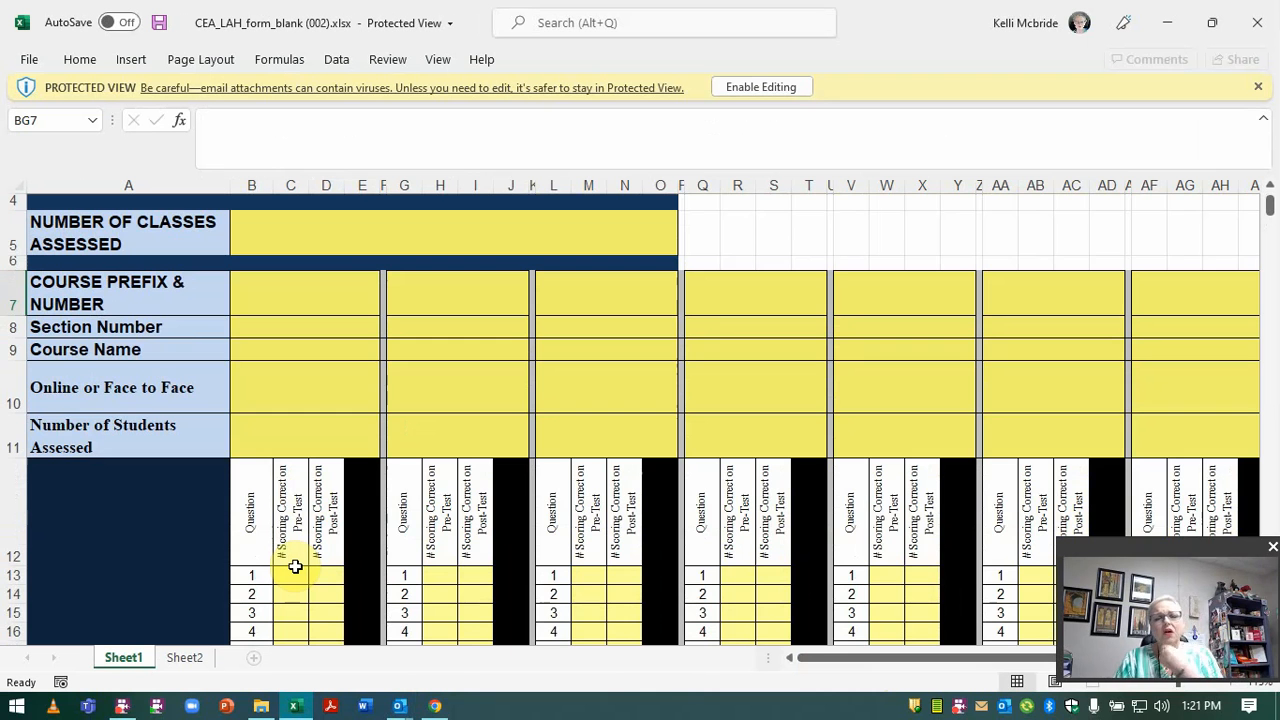
pyautogui.scroll(-8, 295, 567)
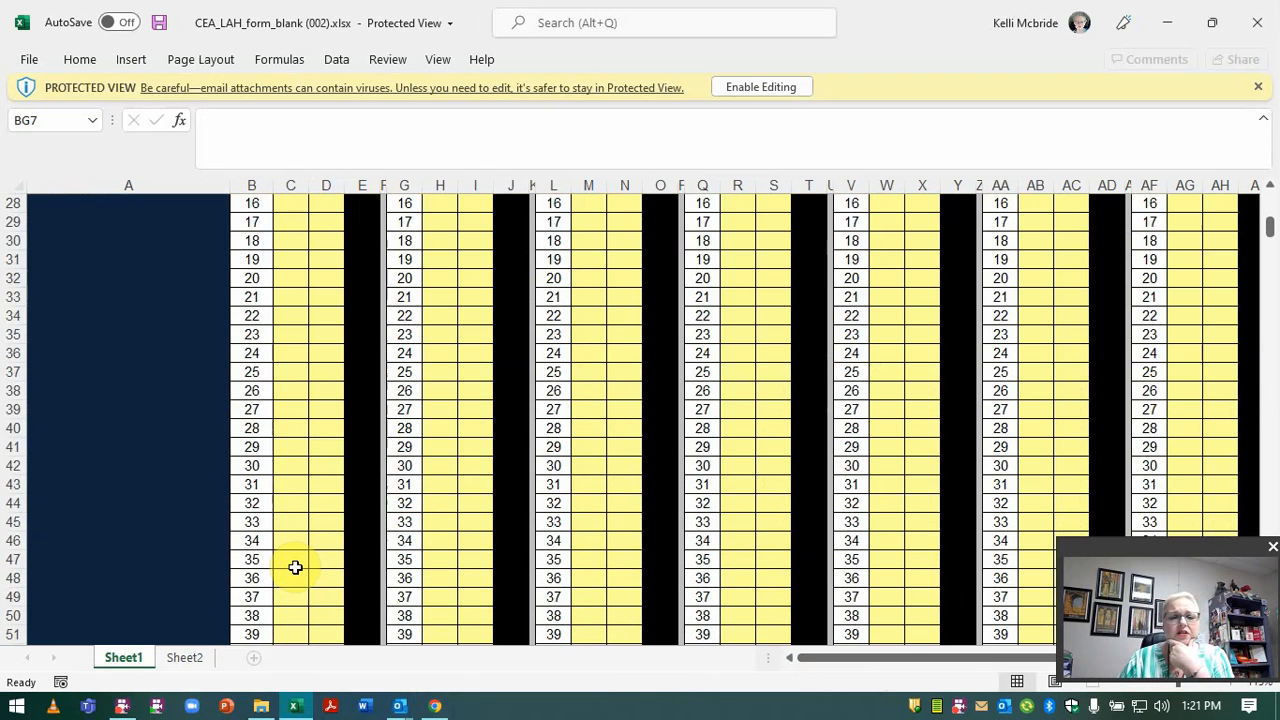
pyautogui.scroll(-10, 295, 567)
pyautogui.scroll(4, 295, 567)
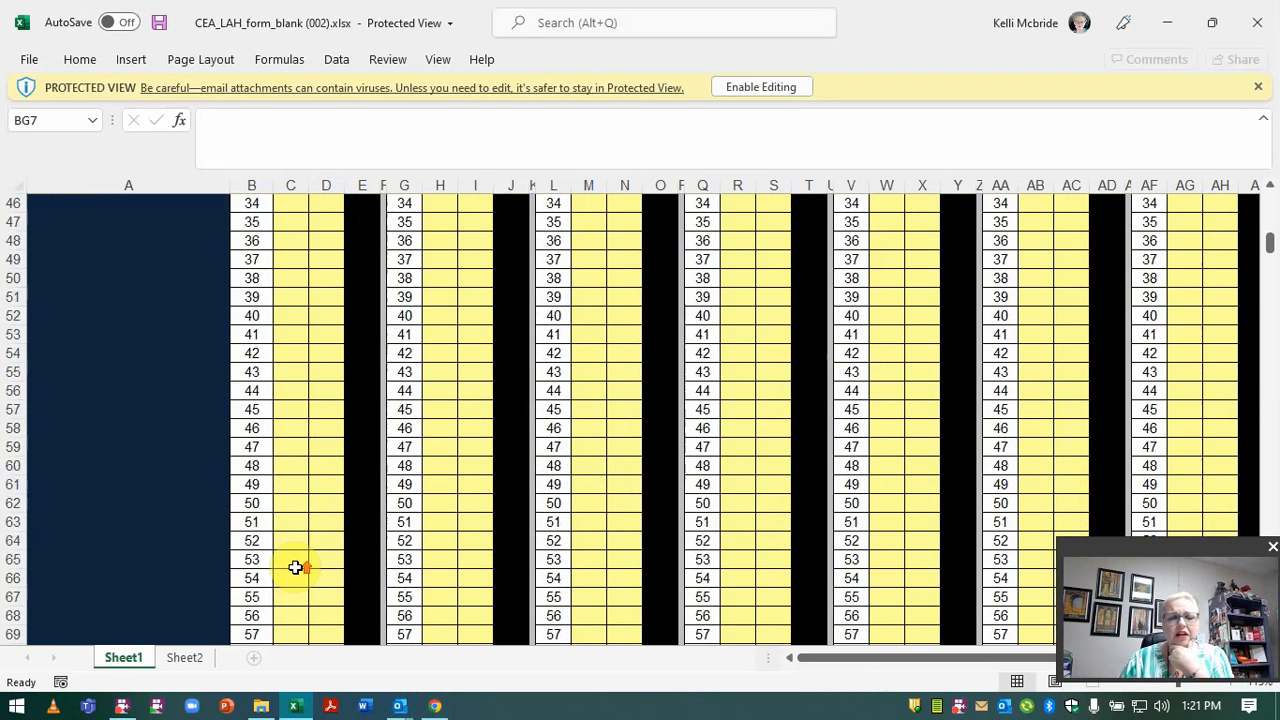
pyautogui.scroll(15, 295, 567)
pyautogui.scroll(-3, 294, 566)
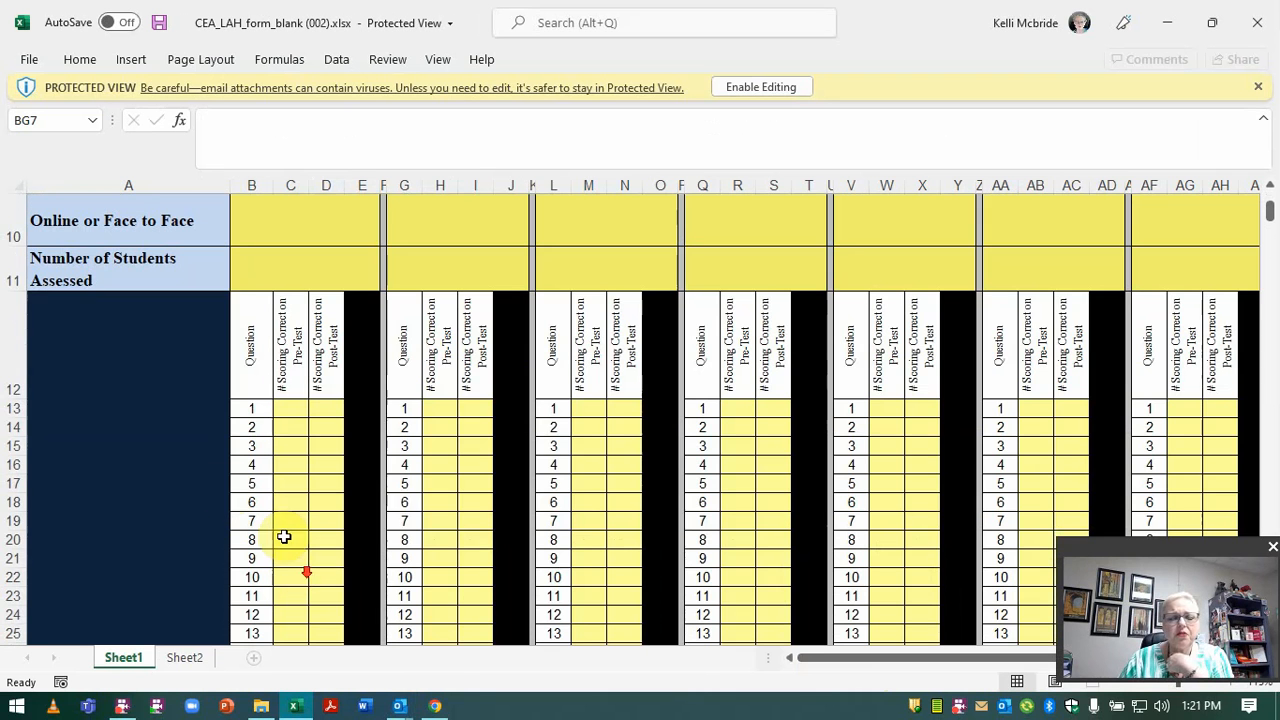
pyautogui.click(285, 411)
pyautogui.click(329, 407)
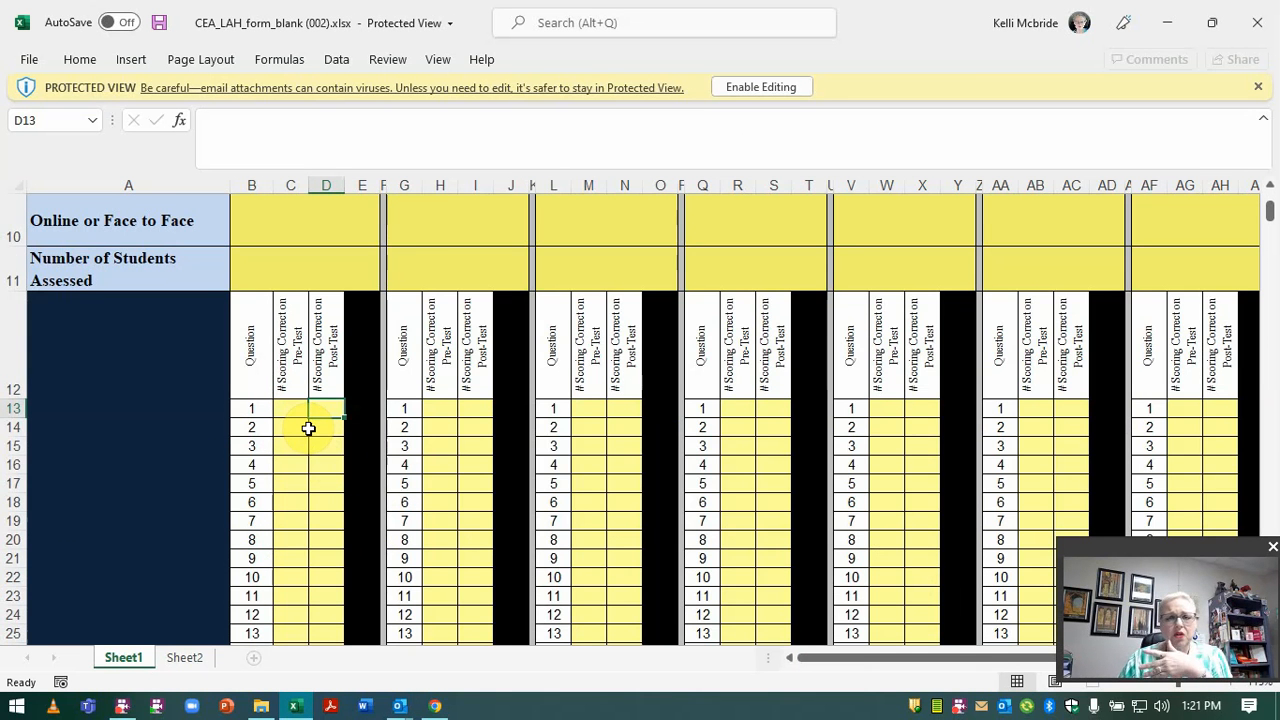
pyautogui.scroll(3, 330, 470)
pyautogui.click(805, 87)
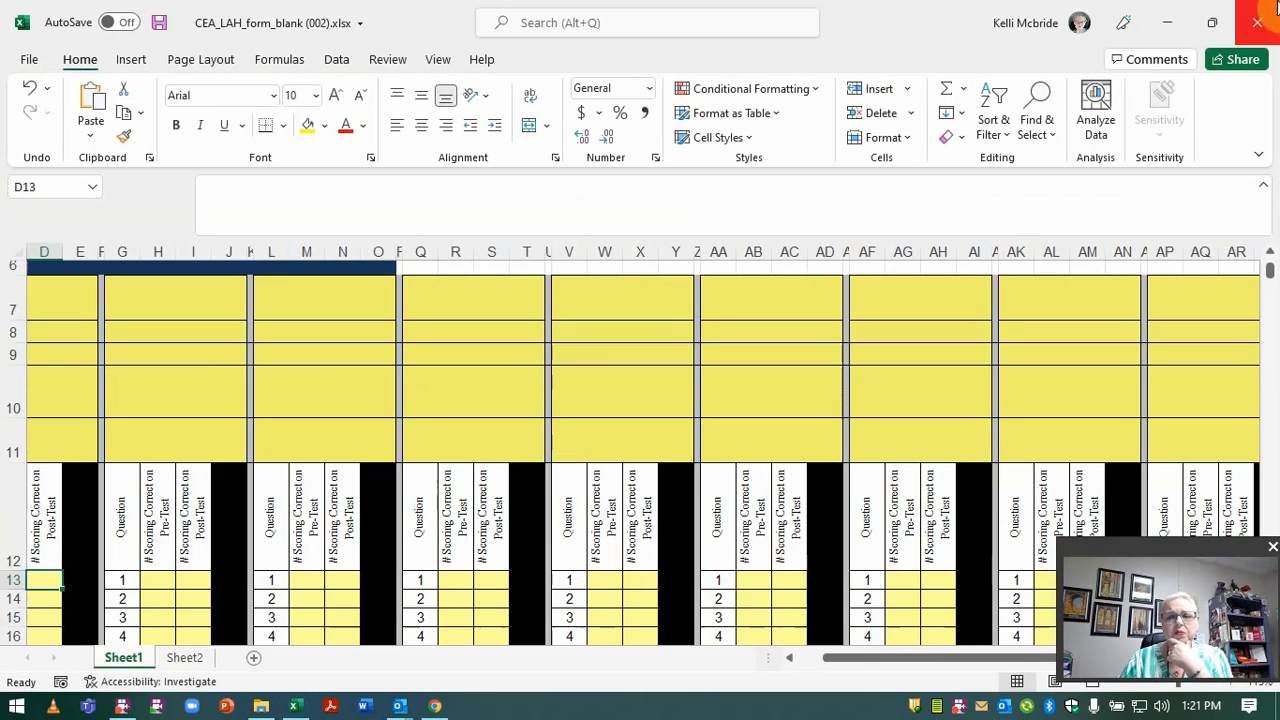
pyautogui.click(1257, 28)
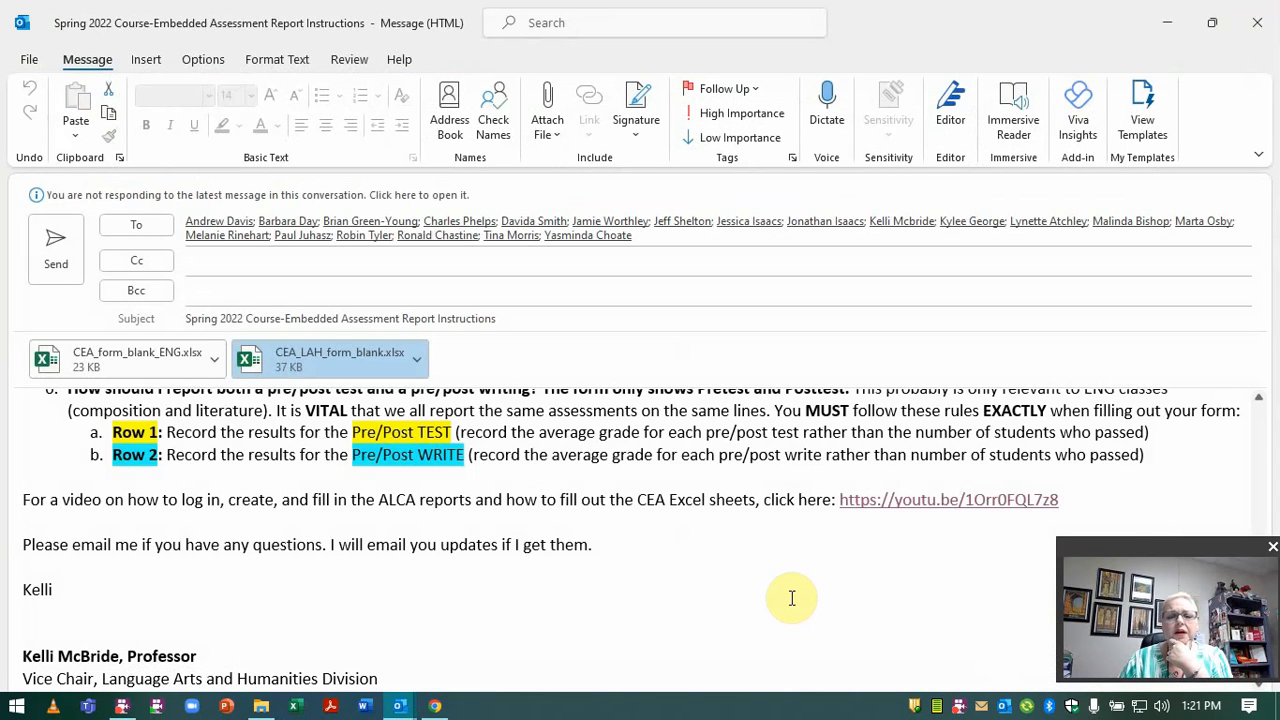
pyautogui.scroll(15, 791, 598)
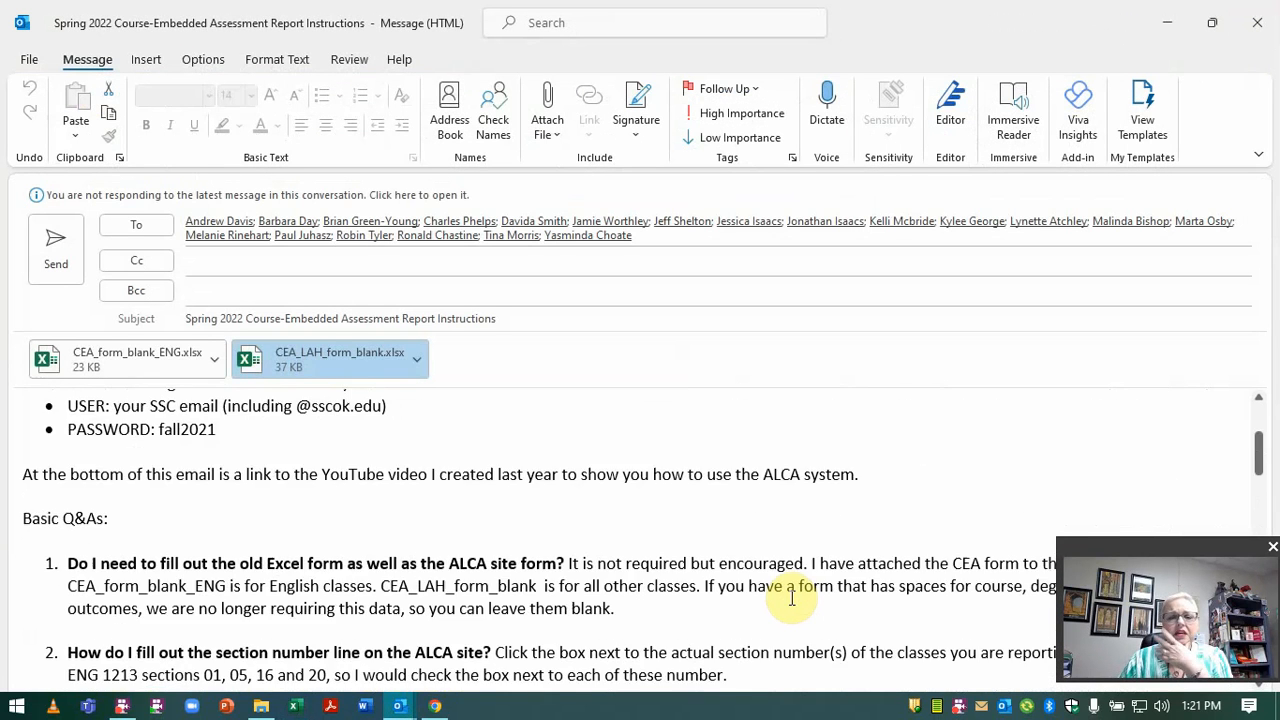
pyautogui.scroll(2, 791, 598)
pyautogui.scroll(-10, 791, 598)
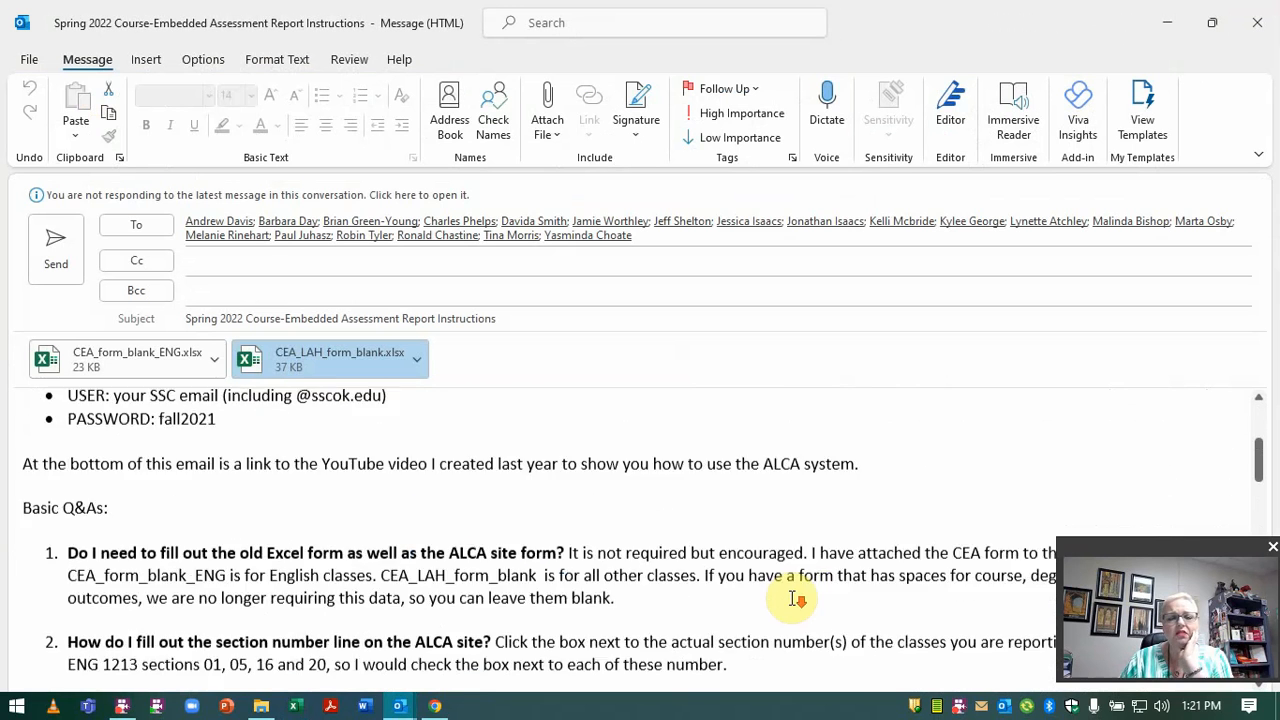